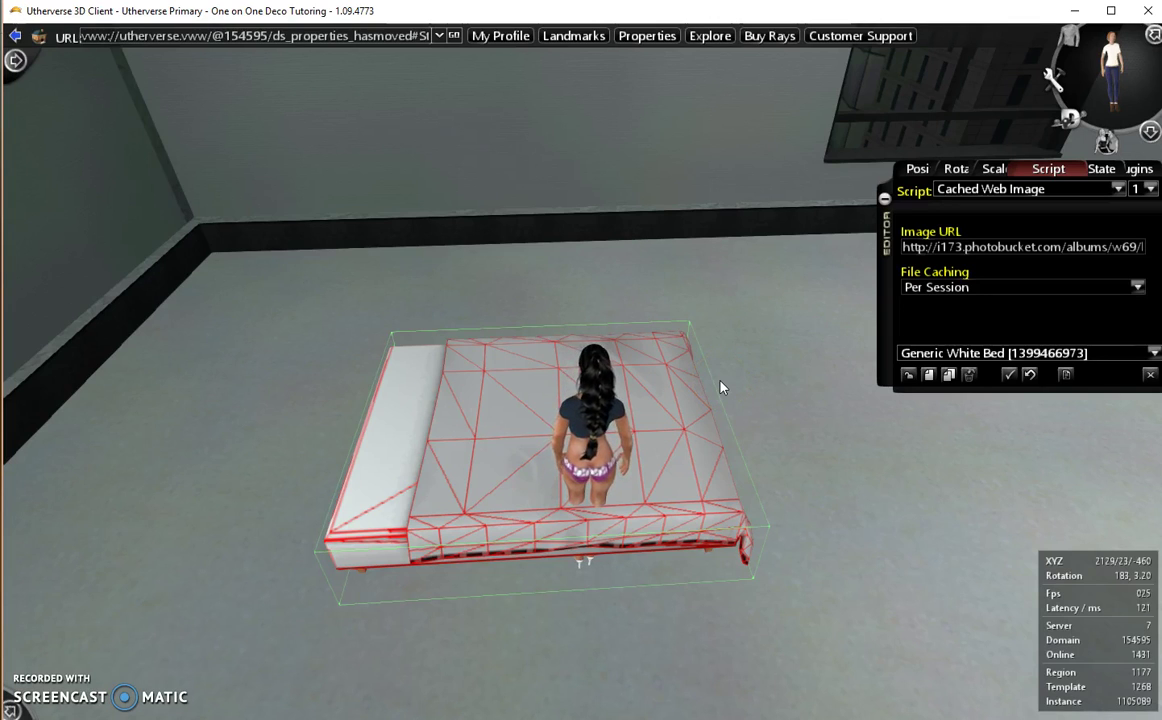
Step: Orbit around the Generic White Bed, walk the avatar off it, and switch to the prop maps gallery
click(660, 602)
drag(660, 604, 637, 475)
key(Up)
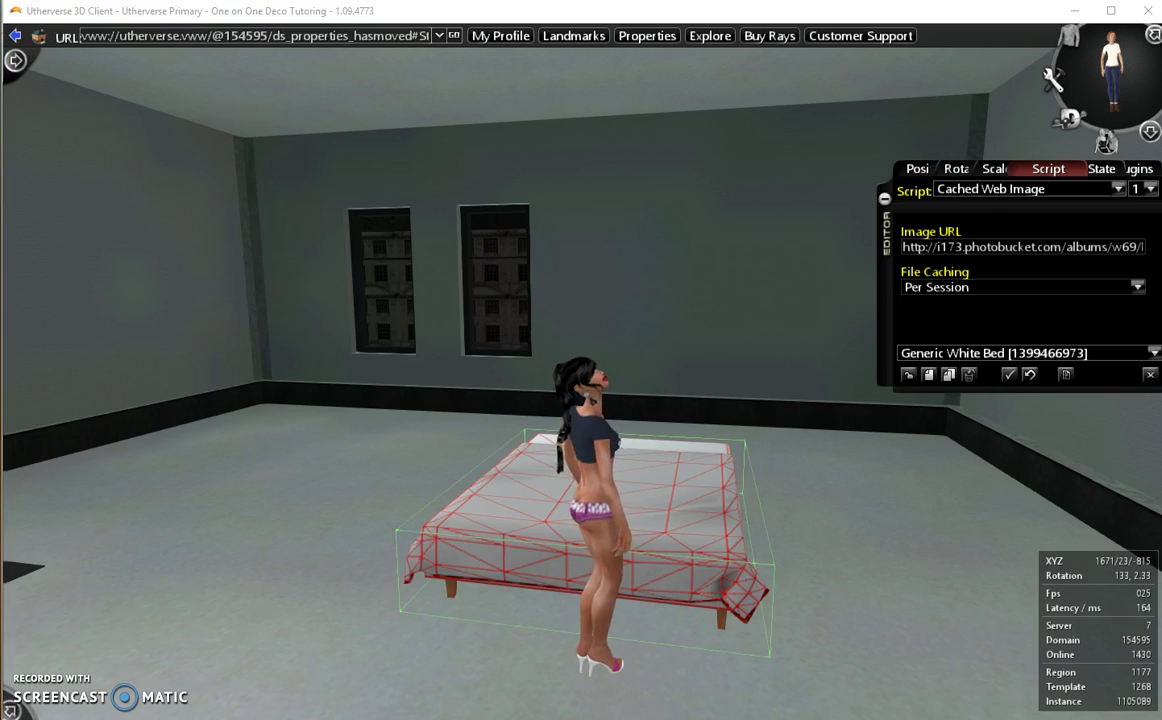
click(640, 700)
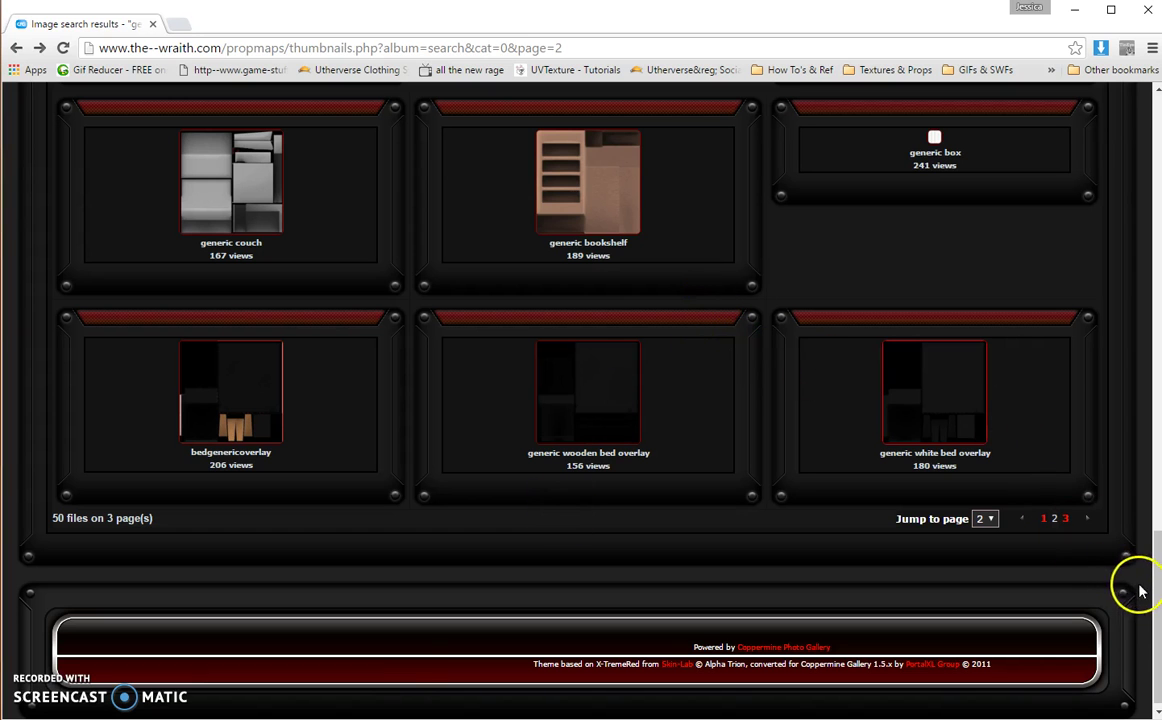
Step: Scroll the 'generic' search results until the generic white bed mesh thumbnail shows
drag(1155, 560, 1157, 100)
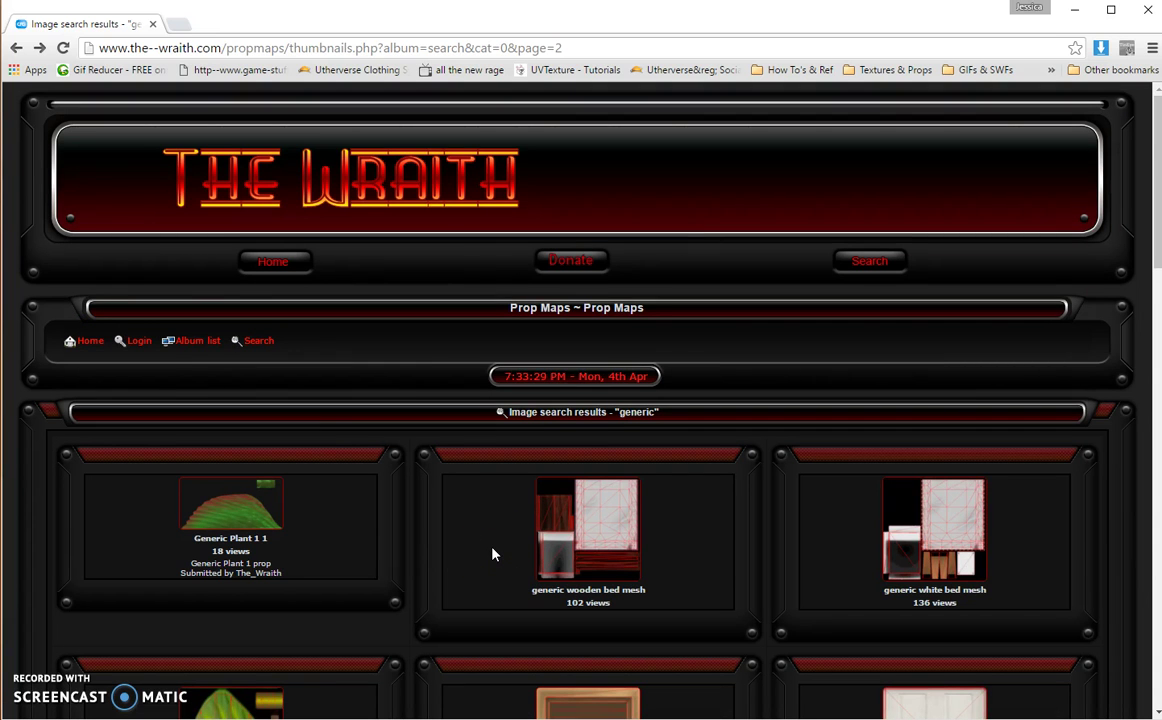
scroll(720, 628, down, 2)
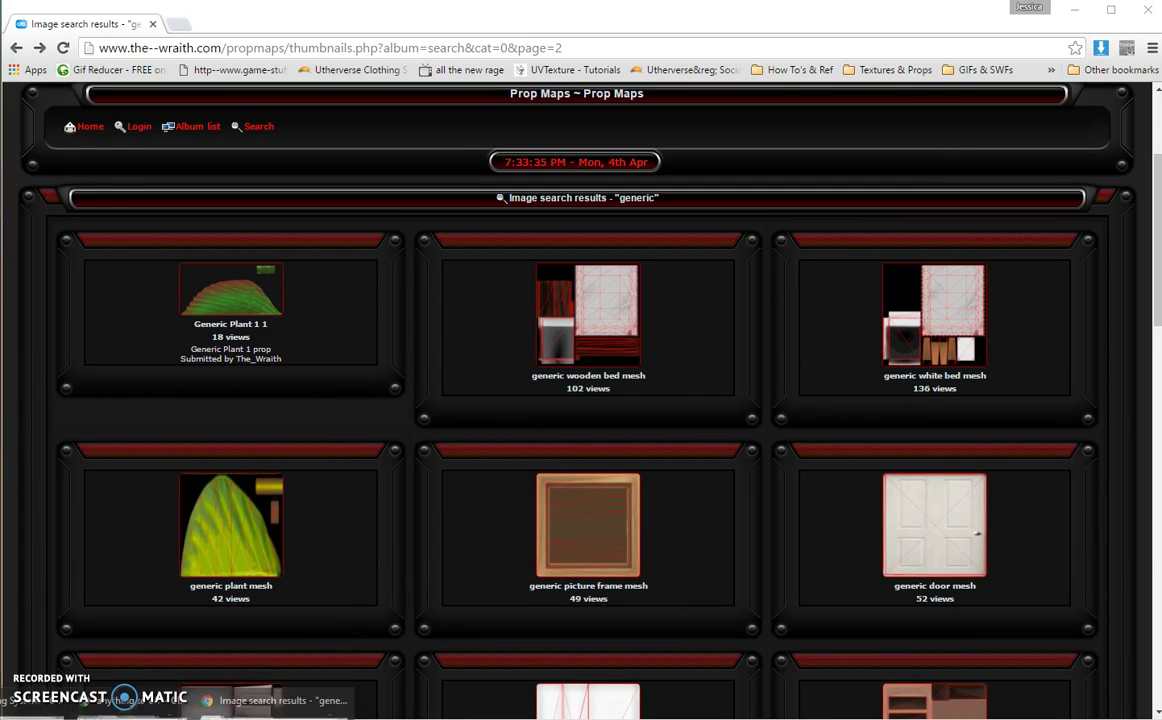
Step: Confirm the generic_white_bed map is in the Photobucket album, then minimize both Chrome windows
click(275, 695)
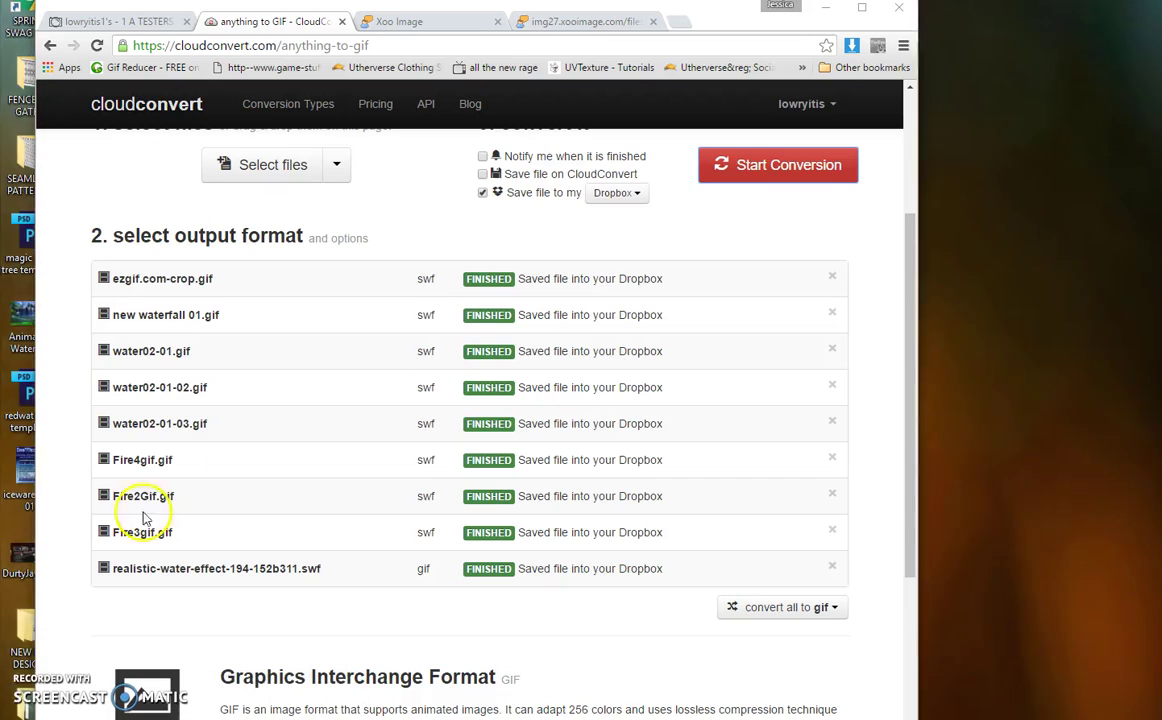
click(110, 21)
mouse_move(453, 408)
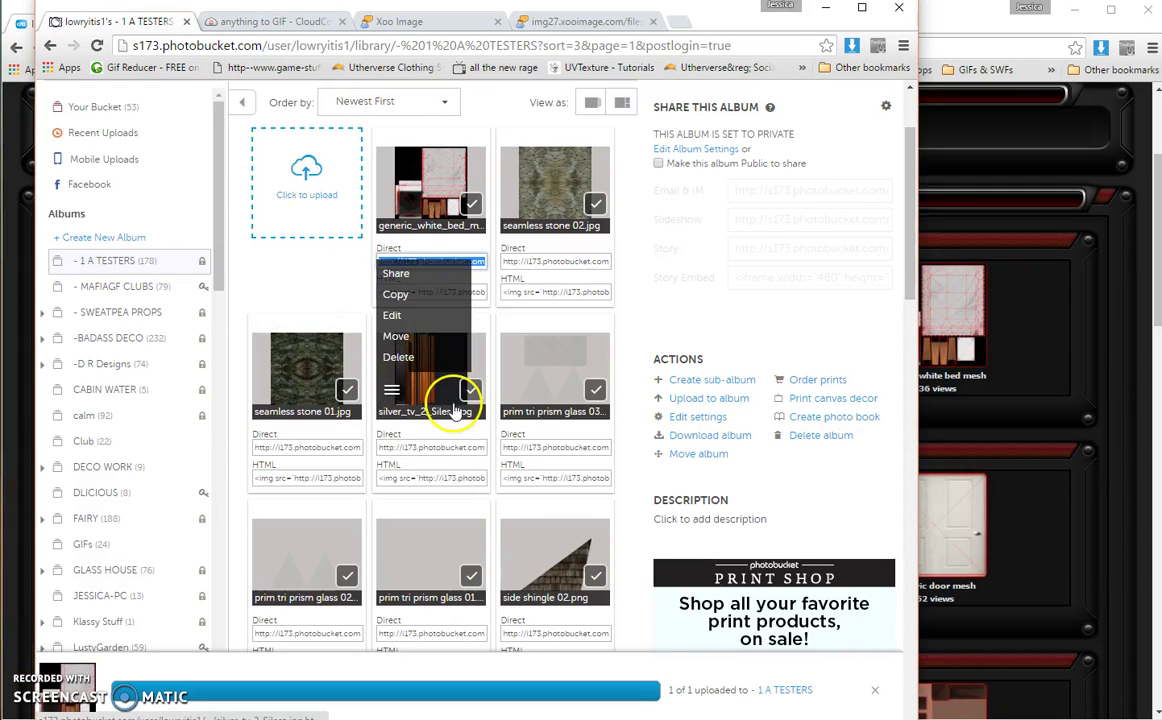
mouse_move(433, 185)
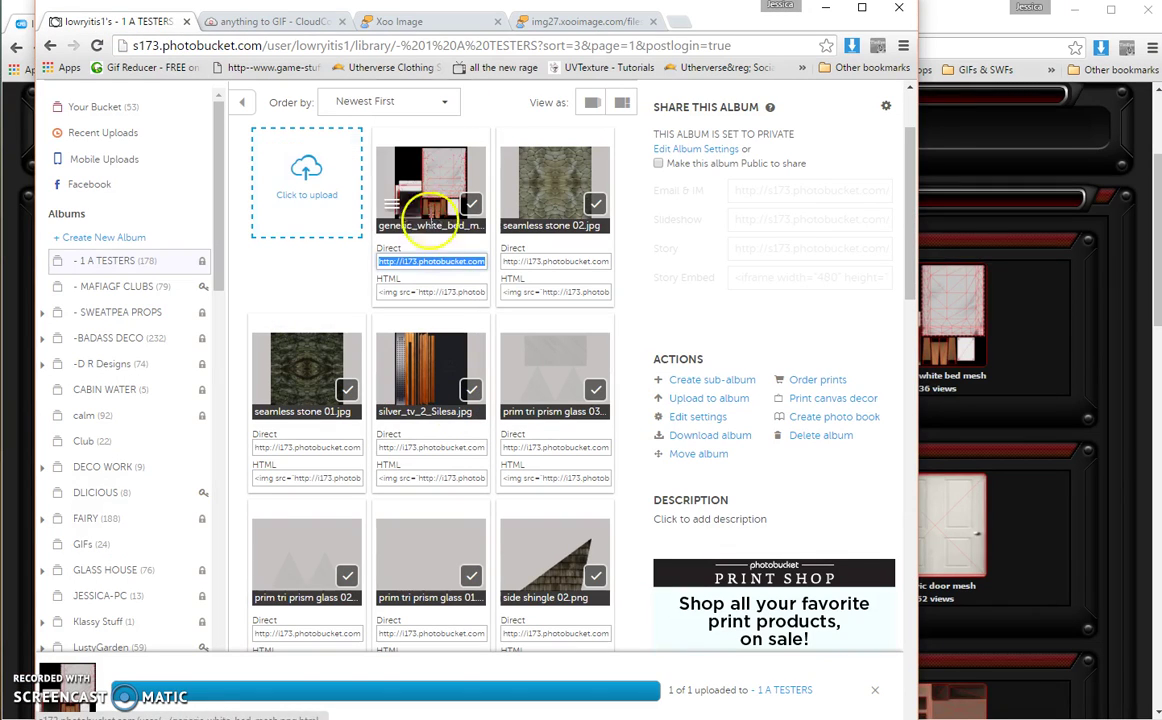
click(825, 9)
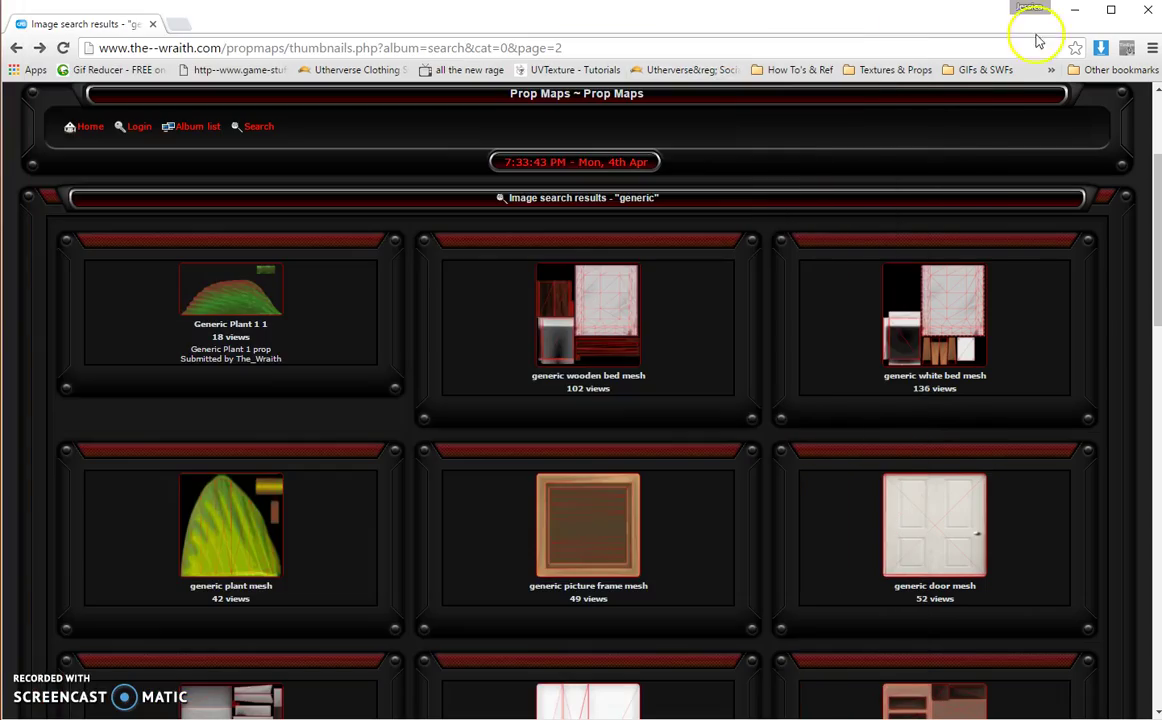
click(1073, 10)
Step: Walk and orbit around the white bed, viewing its sides and the wall with two windows
drag(675, 480, 10, 493)
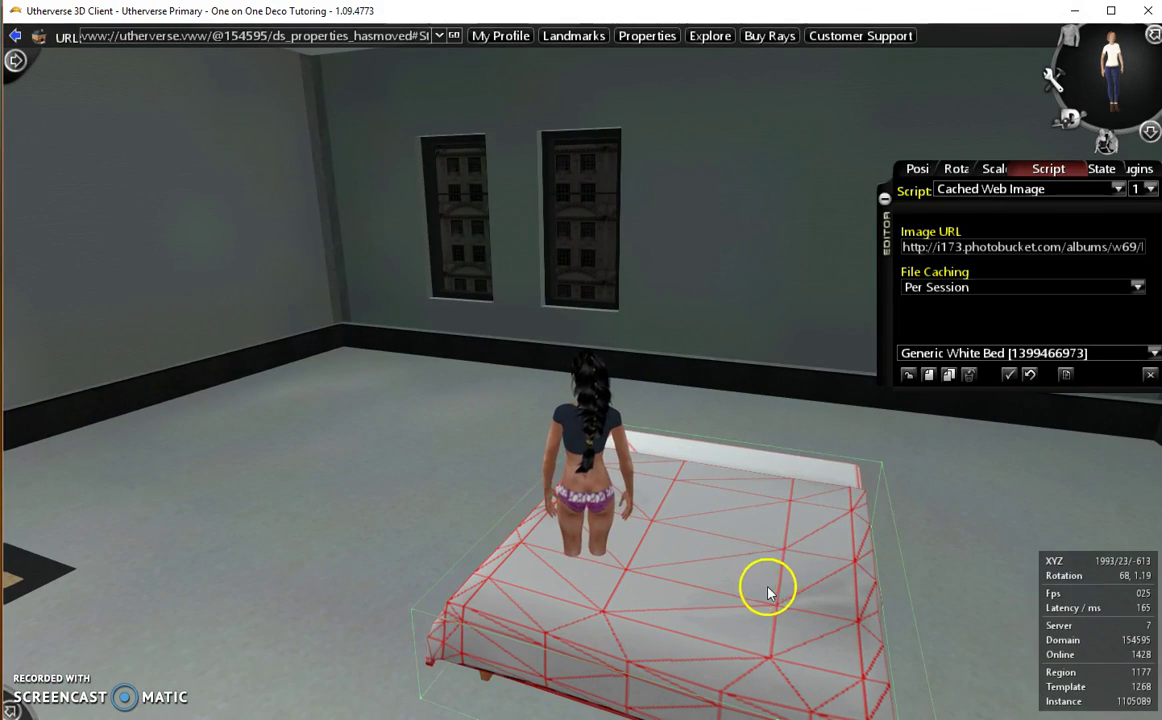
mouse_move(773, 594)
mouse_down()
mouse_move(955, 558)
mouse_move(773, 591)
mouse_up()
drag(610, 602, 407, 625)
drag(500, 558, 364, 544)
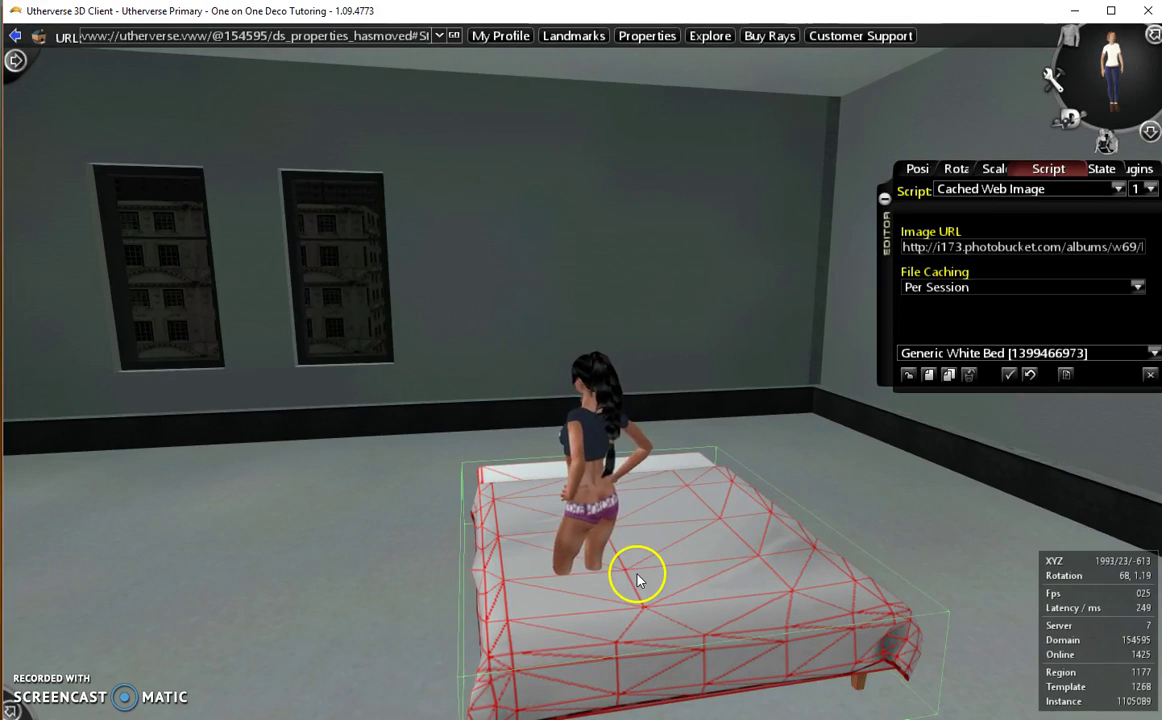
drag(638, 576, 728, 577)
key(Up)
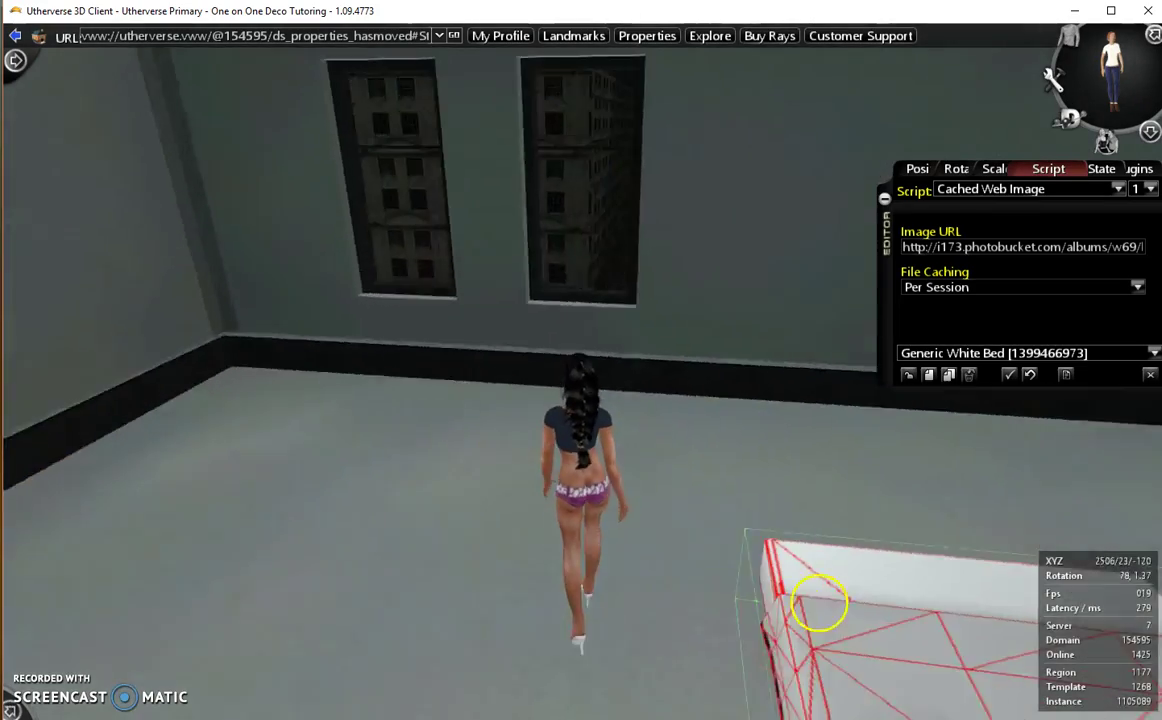
drag(820, 603, 1161, 590)
drag(713, 552, 684, 540)
drag(702, 484, 494, 464)
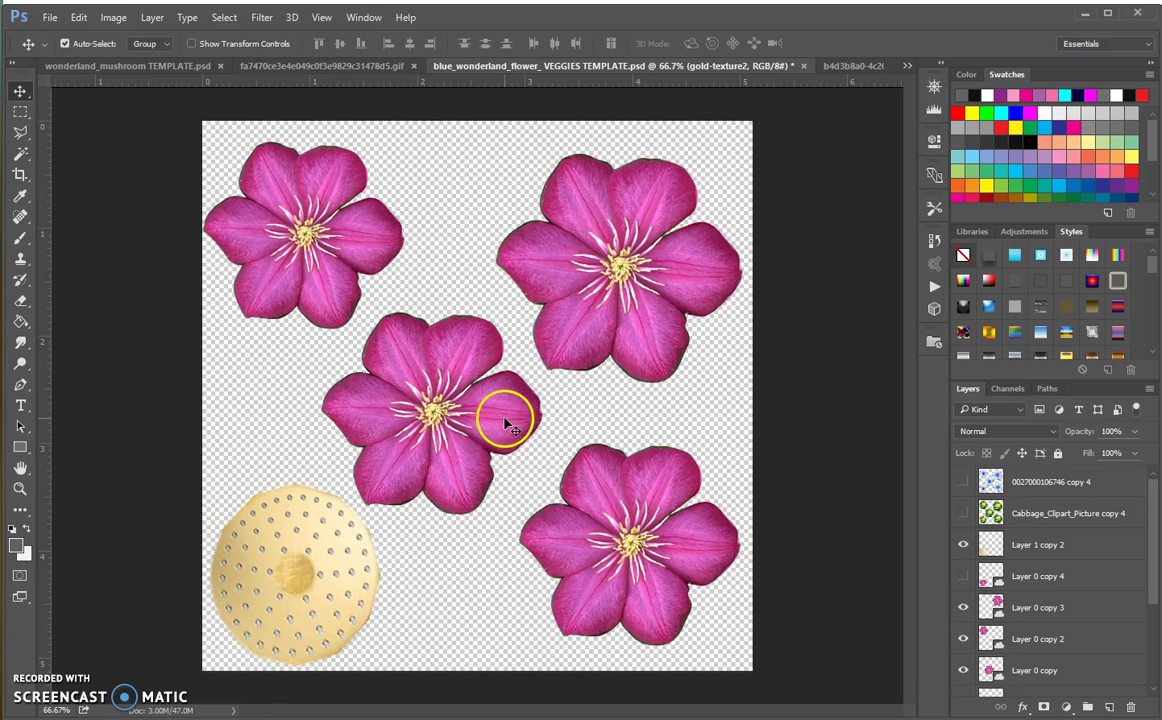
Step: Open generic_white_bed_mesh.png from the Desktop folder
click(49, 18)
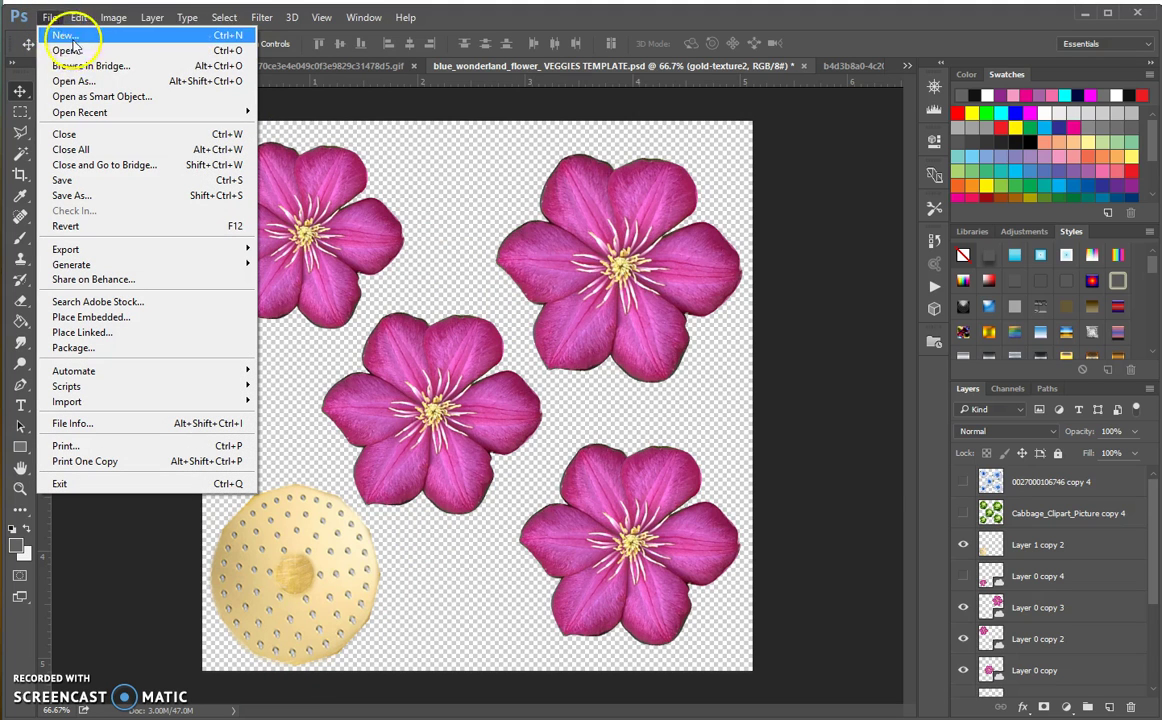
click(75, 50)
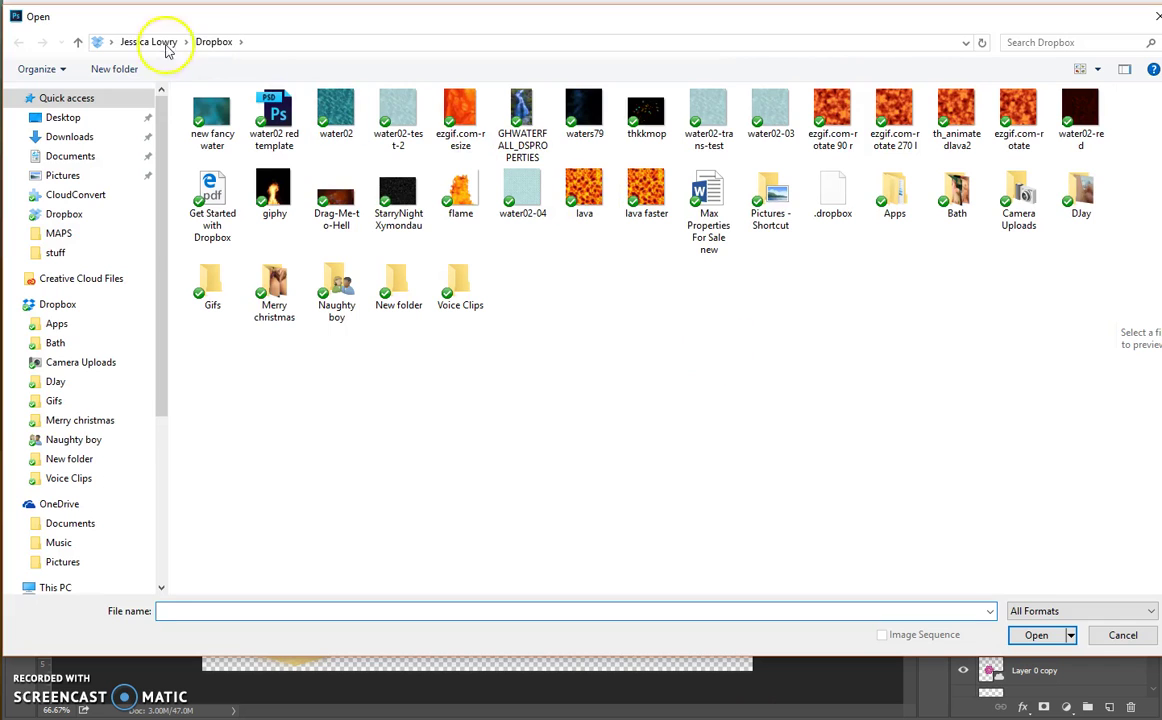
click(62, 117)
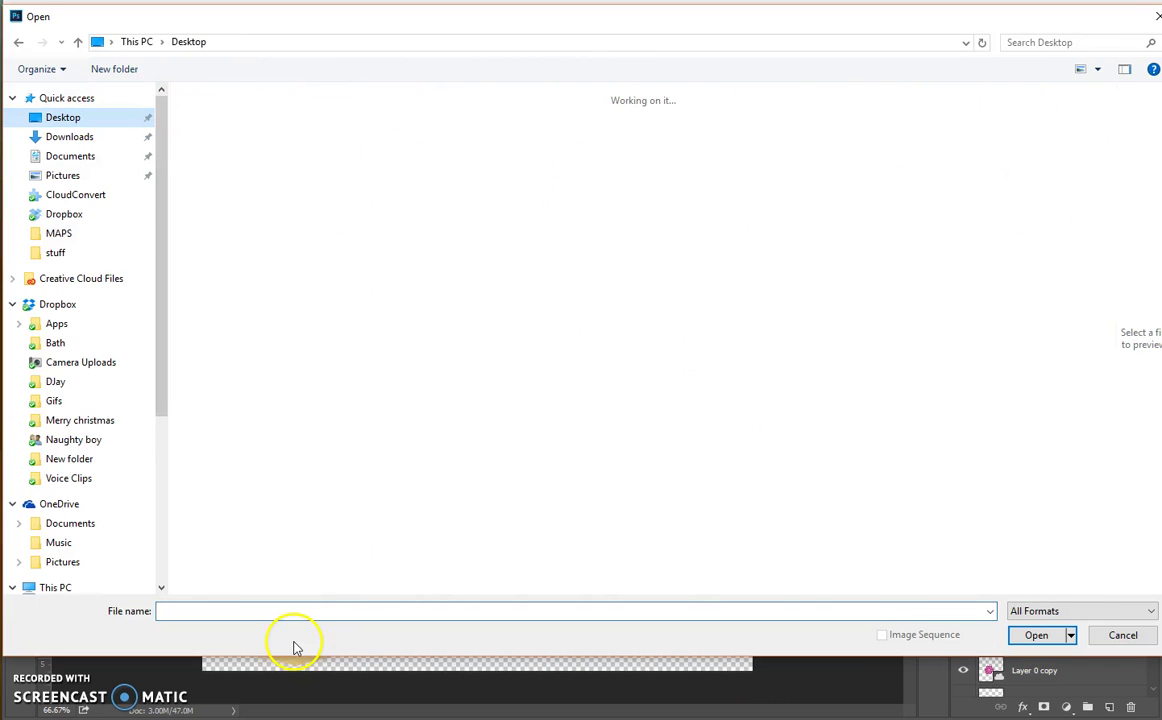
scroll(874, 478, down, 5)
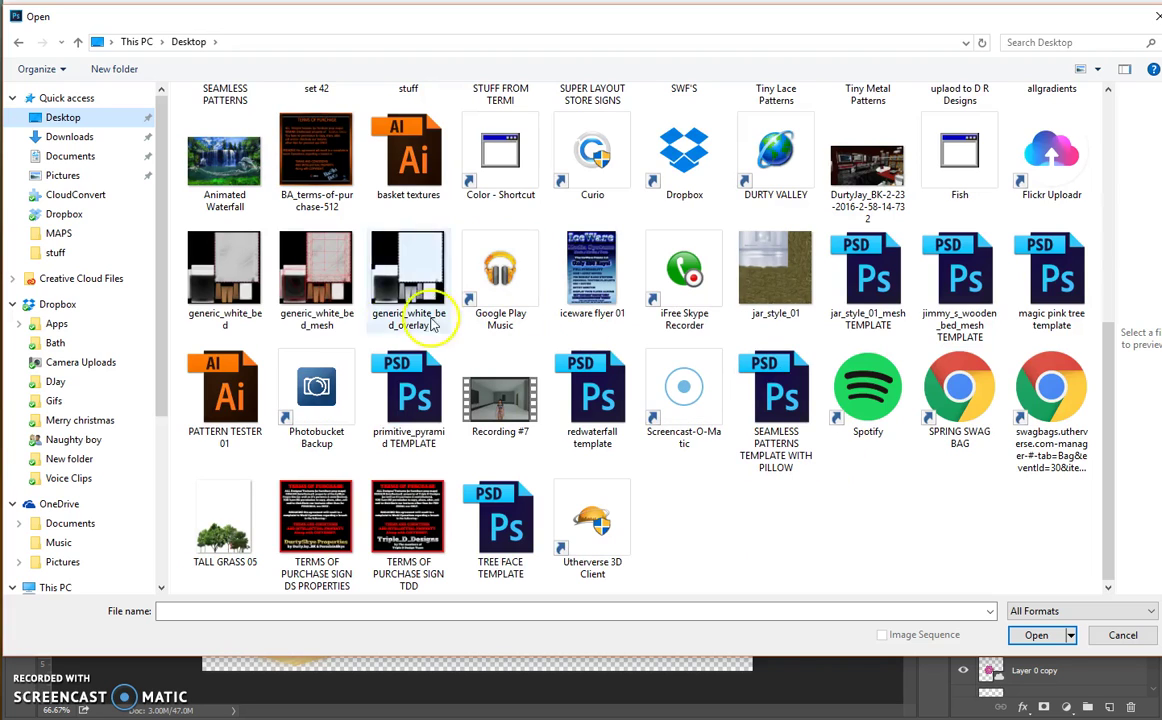
click(322, 297)
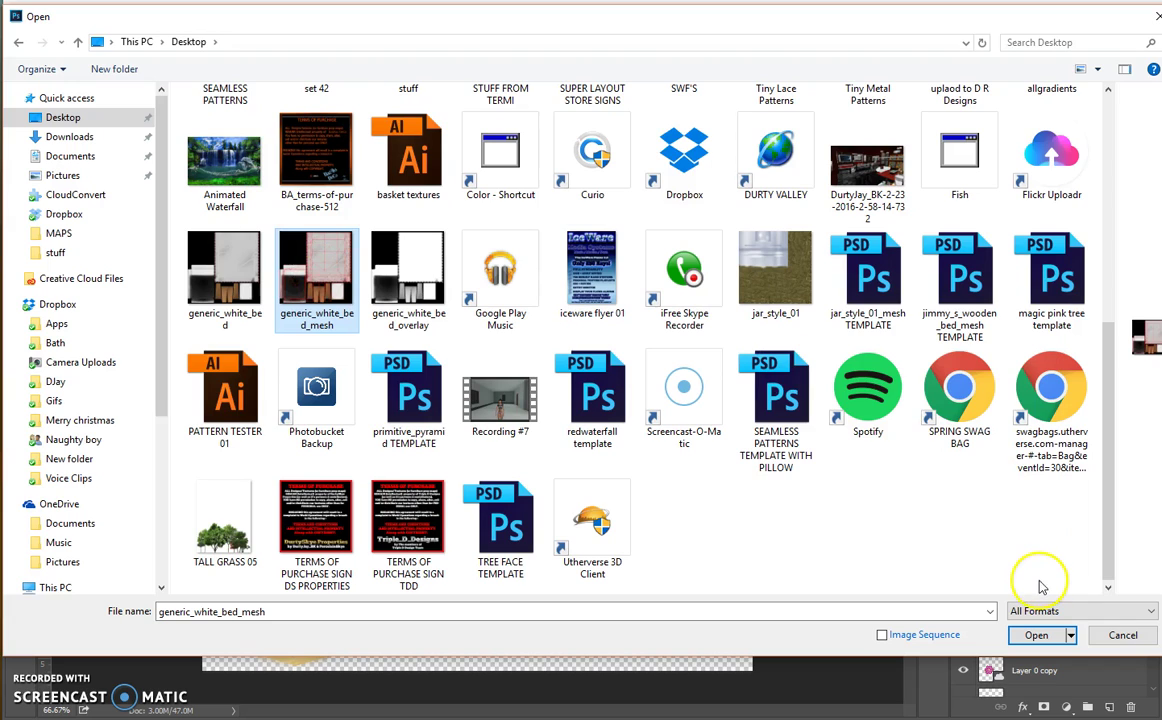
click(1033, 637)
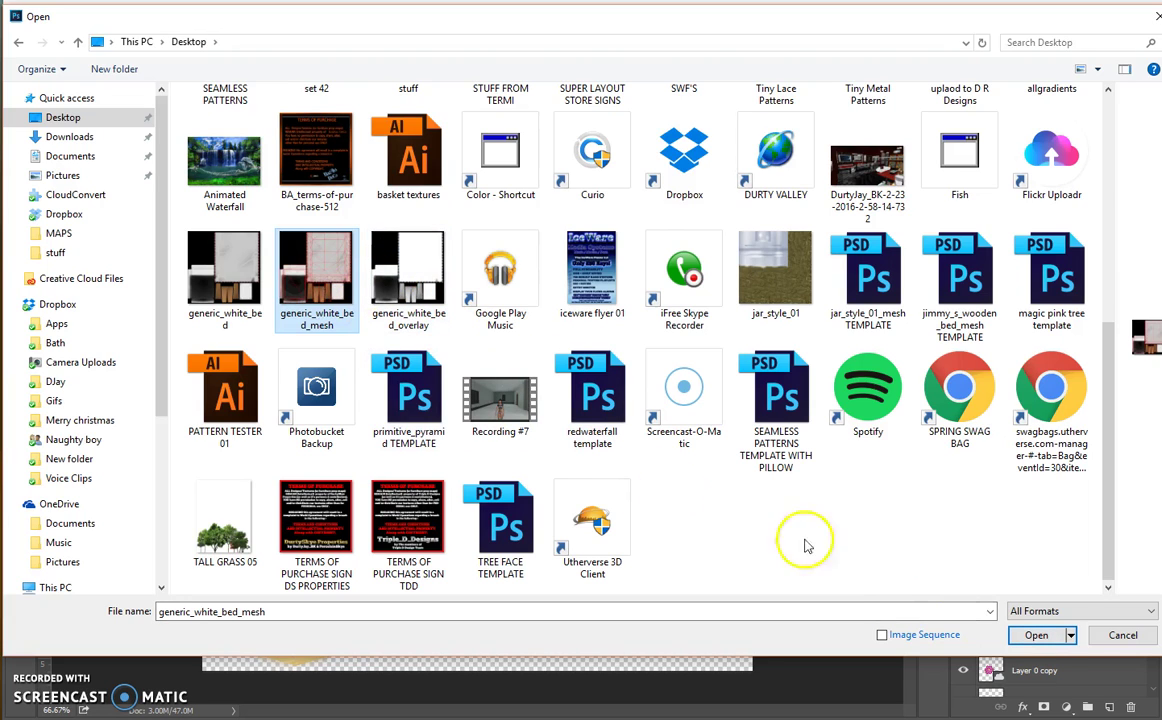
click(1028, 645)
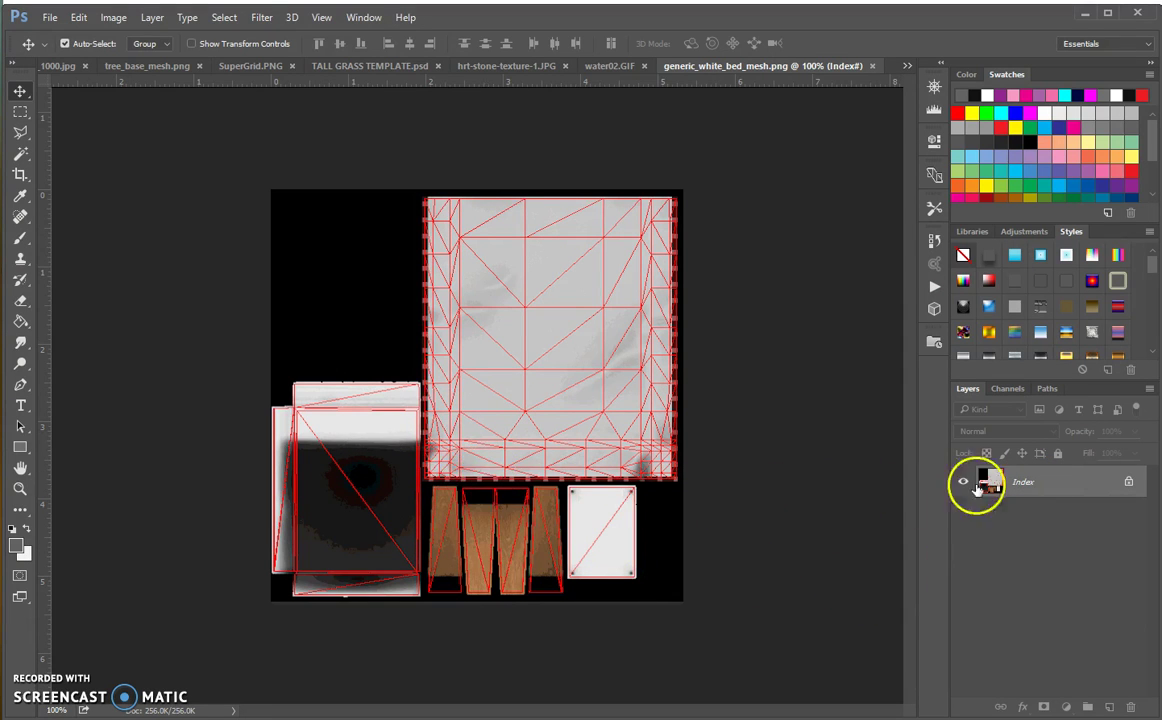
Step: Switch generic_white_bed_mesh.png from indexed colour to RGB Color mode
click(103, 22)
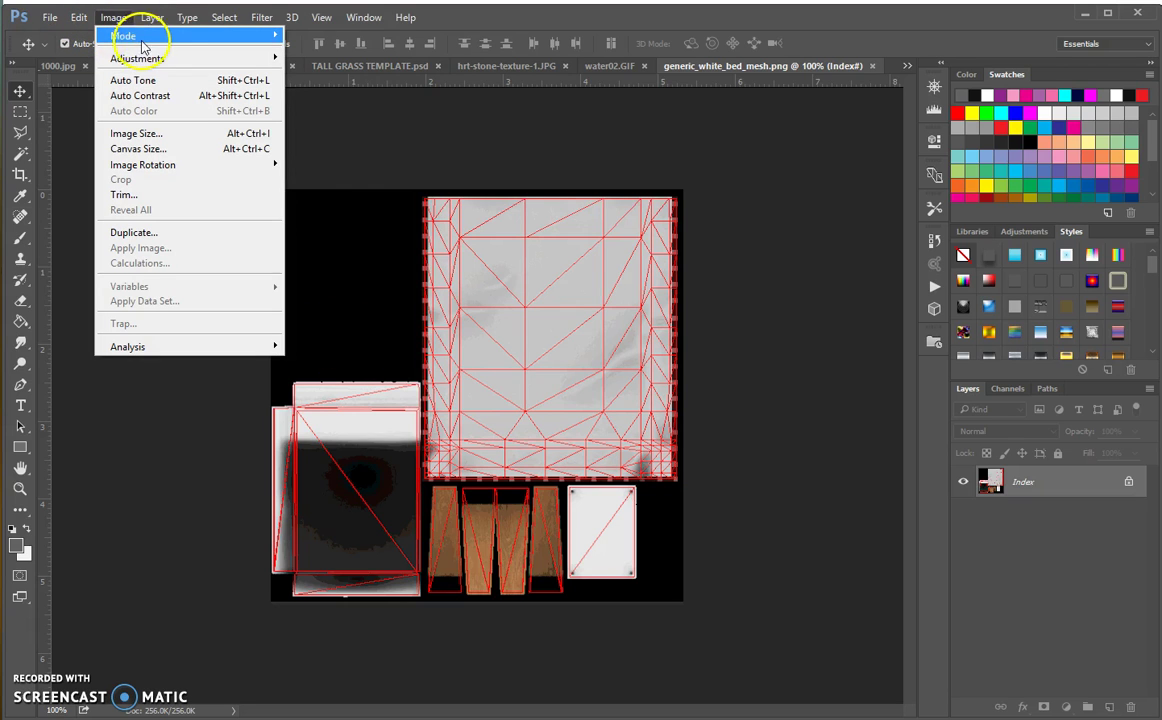
mouse_move(201, 40)
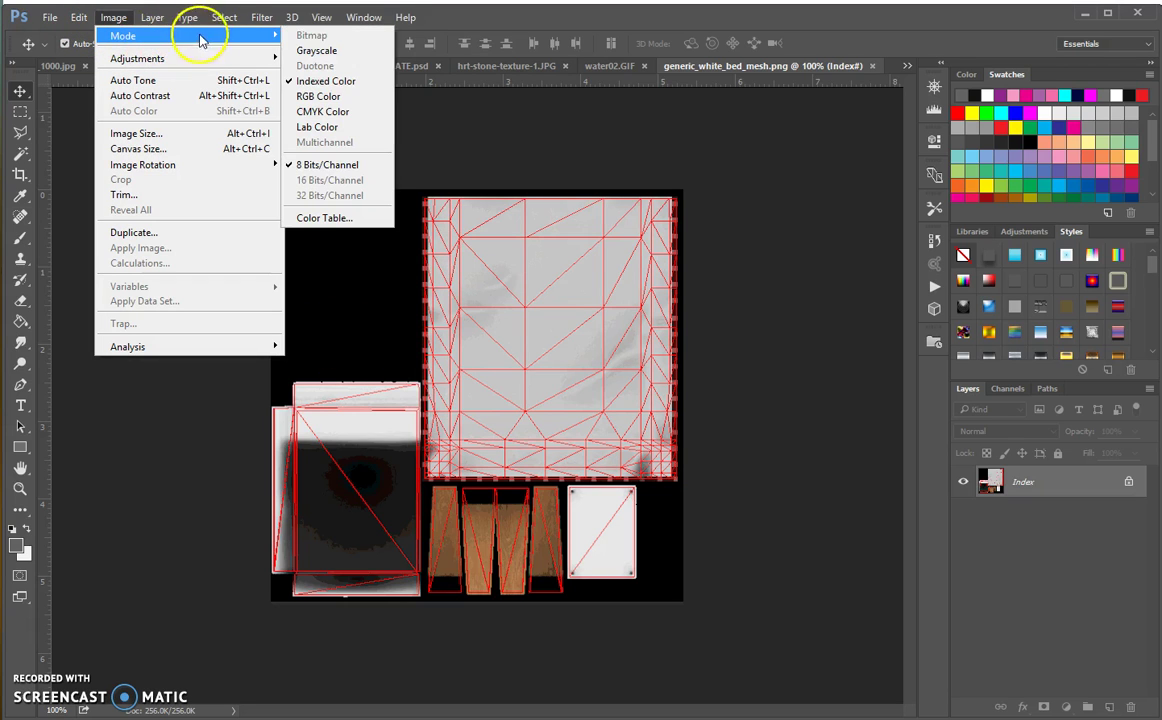
click(330, 104)
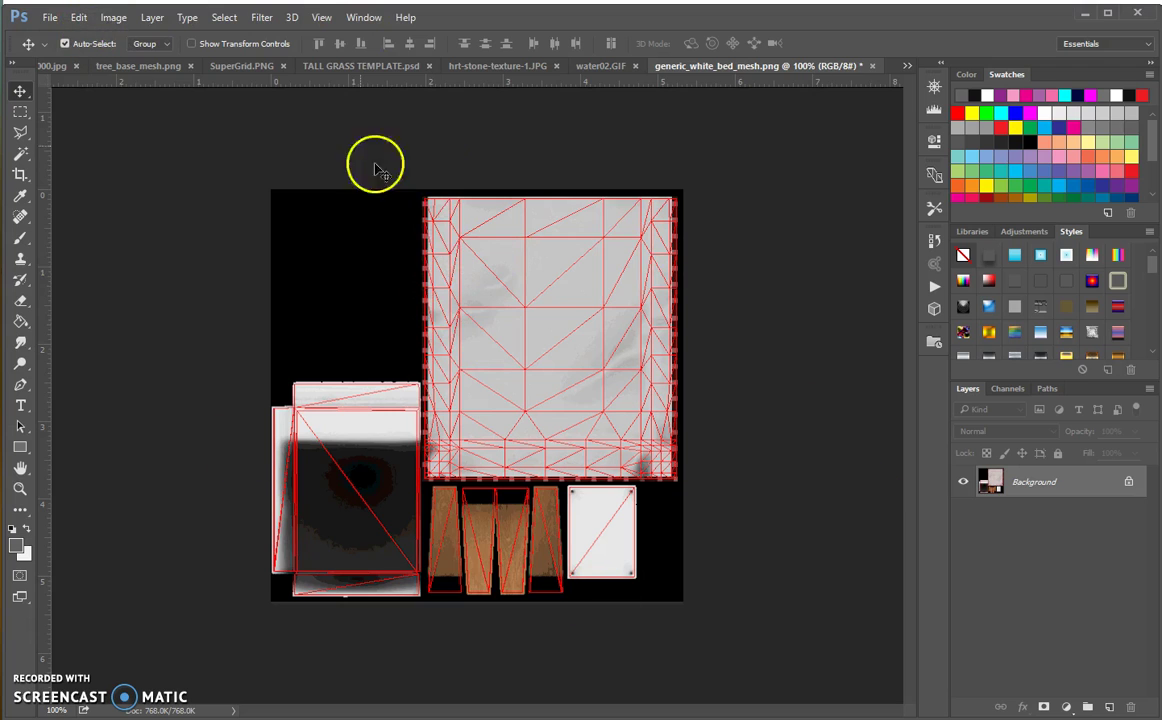
Step: Resize the bed UV map proportionally to 1024 × 1024 px and zoom out to fit it
click(111, 19)
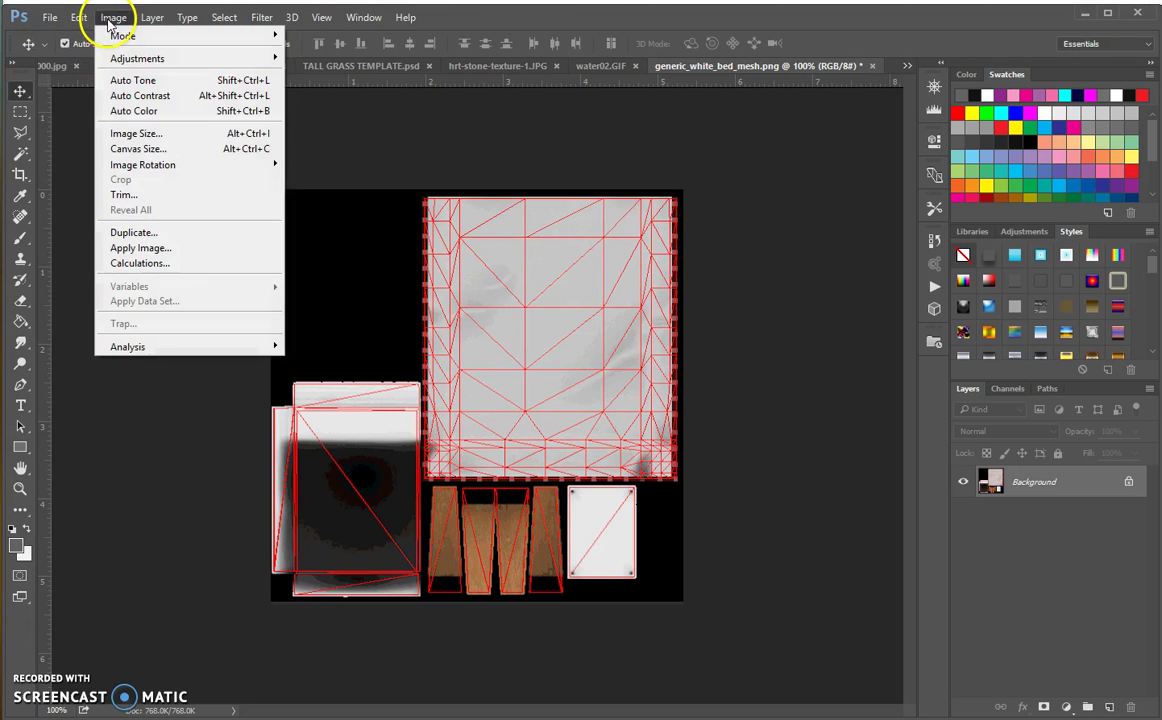
click(204, 139)
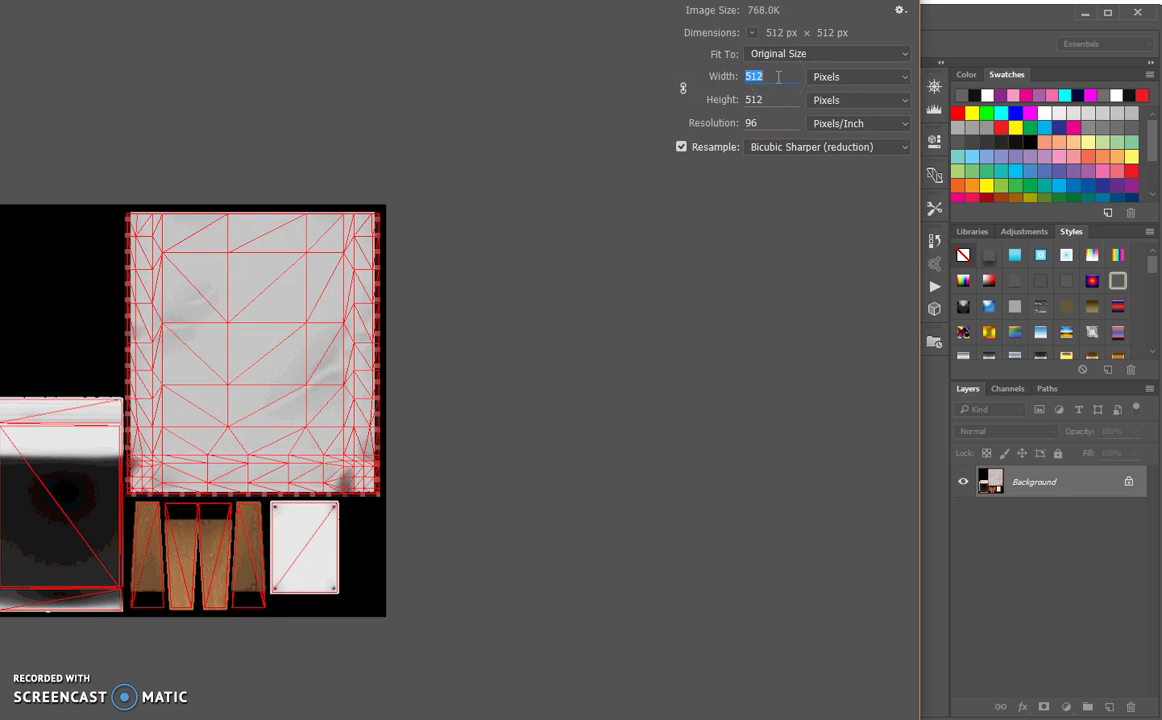
text(1024)
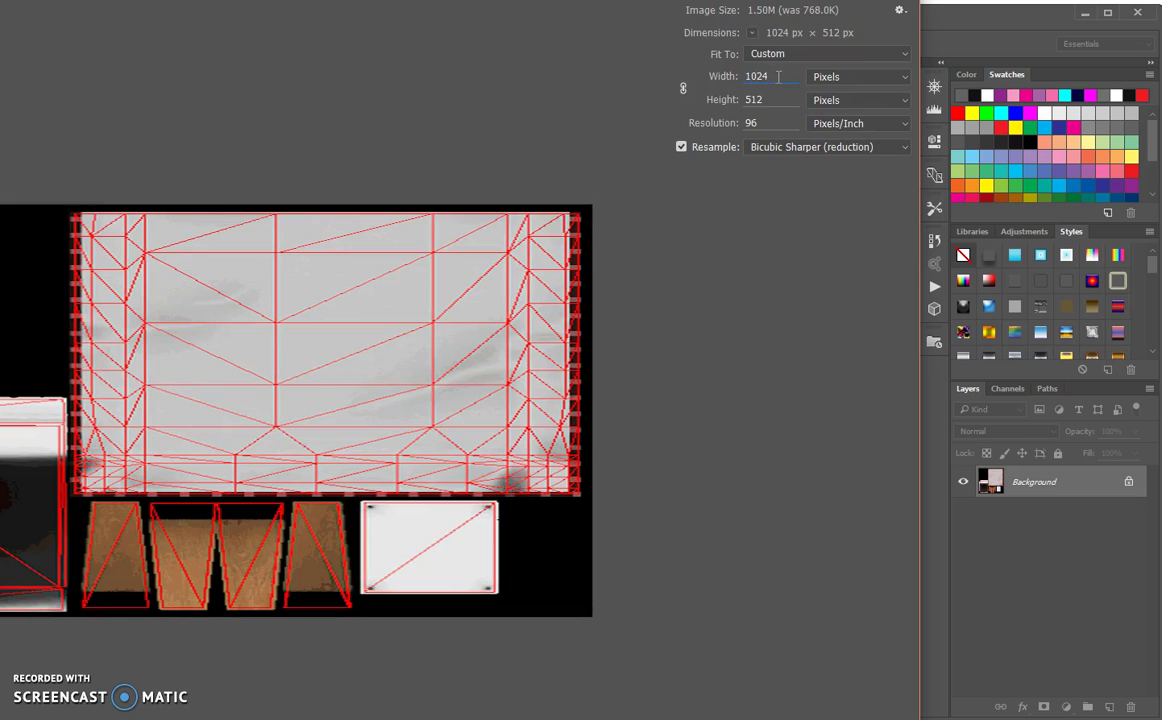
click(683, 89)
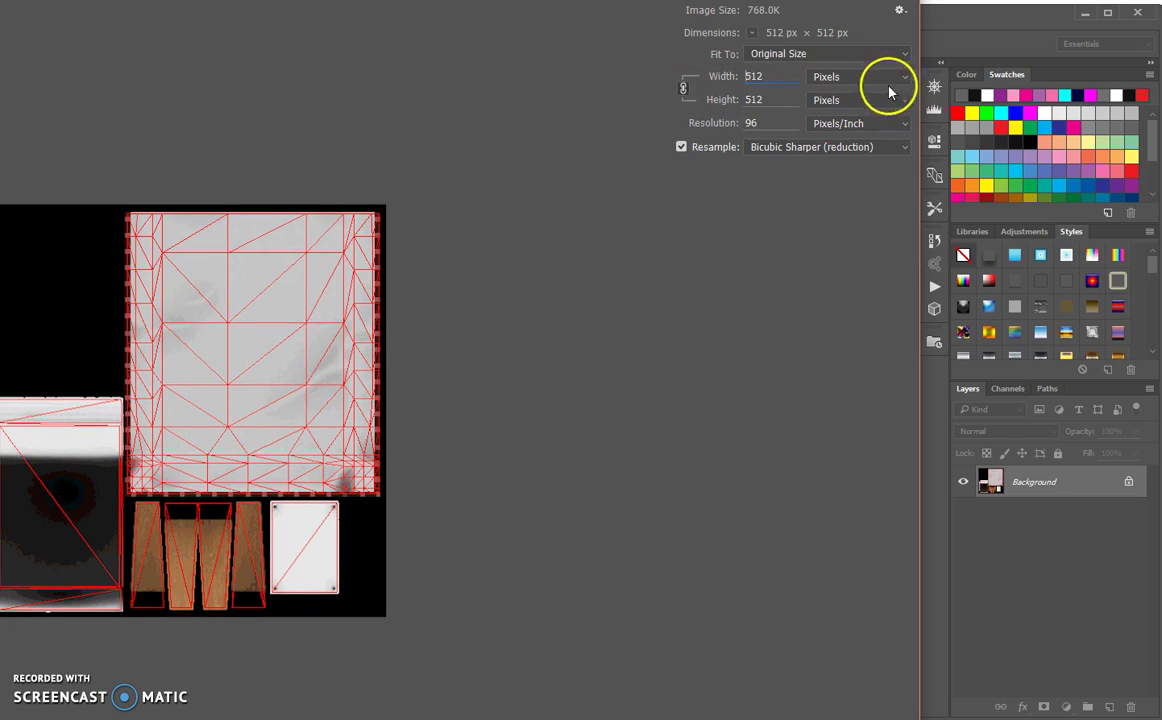
click(722, 77)
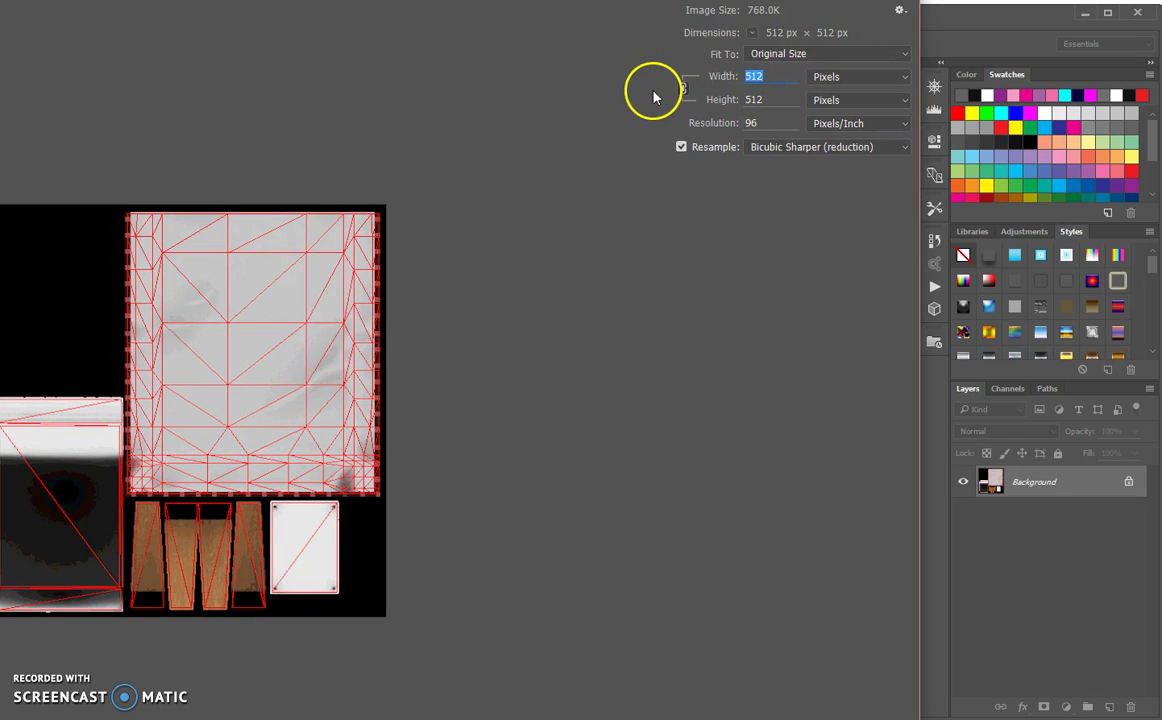
text(1024)
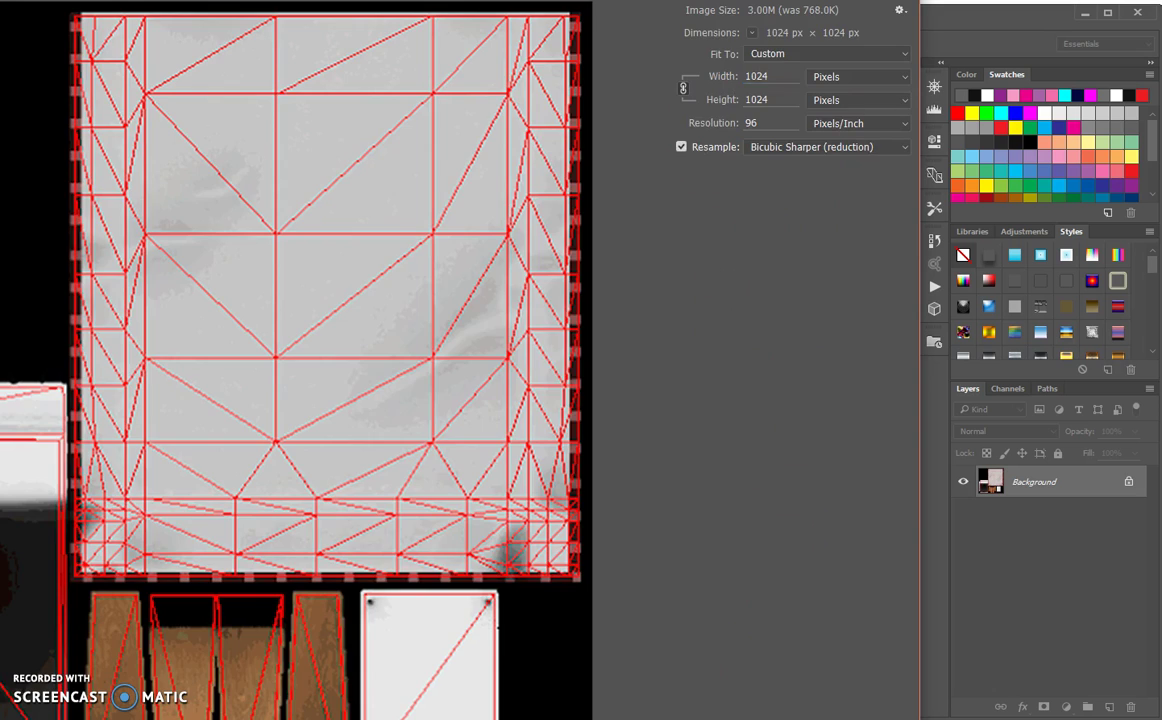
key(Return)
key(ctrl+1)
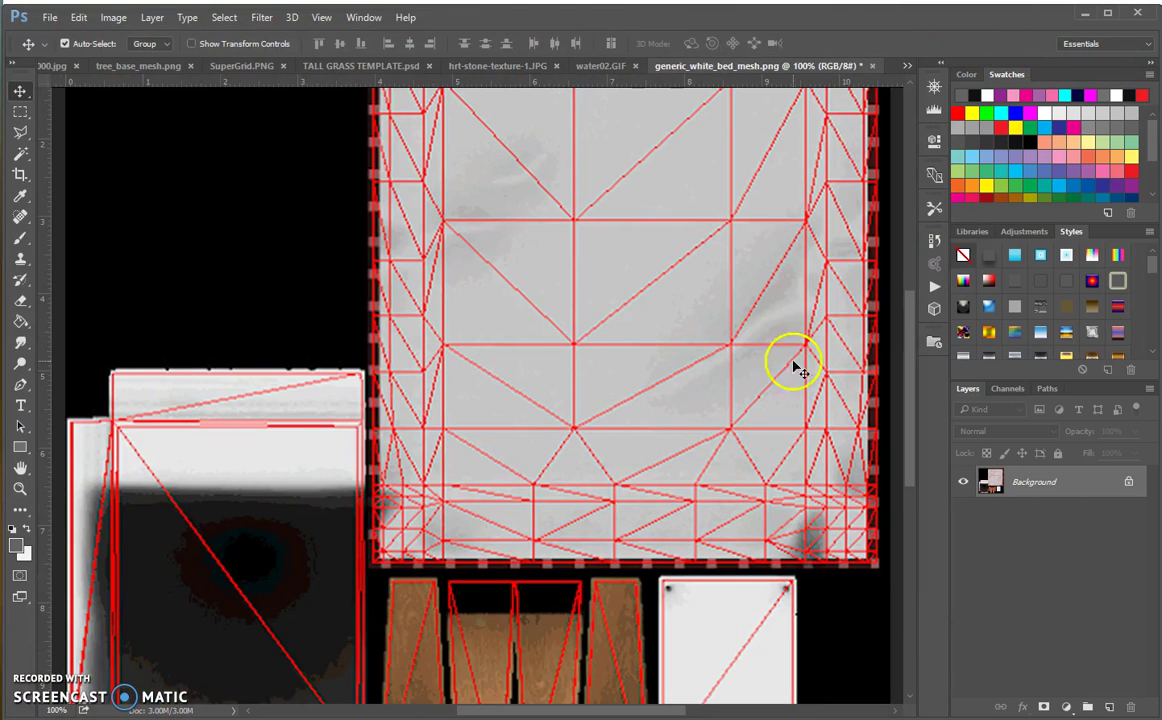
scroll(745, 380, down, 1)
scroll(705, 384, up, 3)
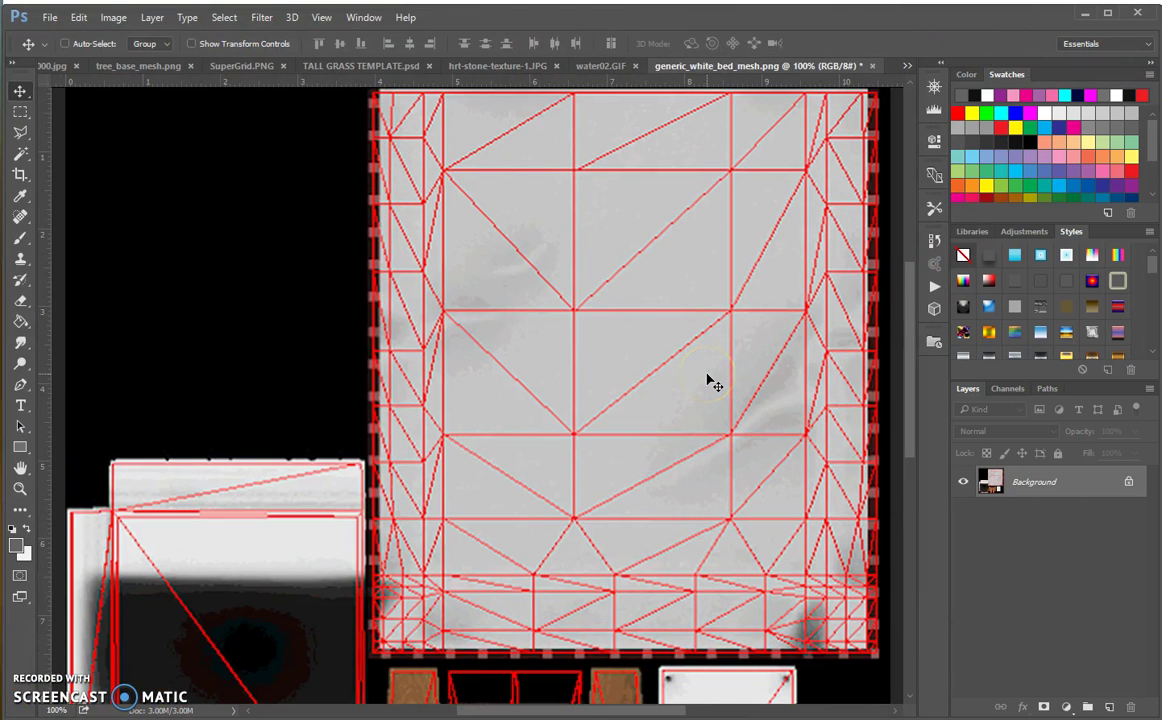
key(ctrl+minus)
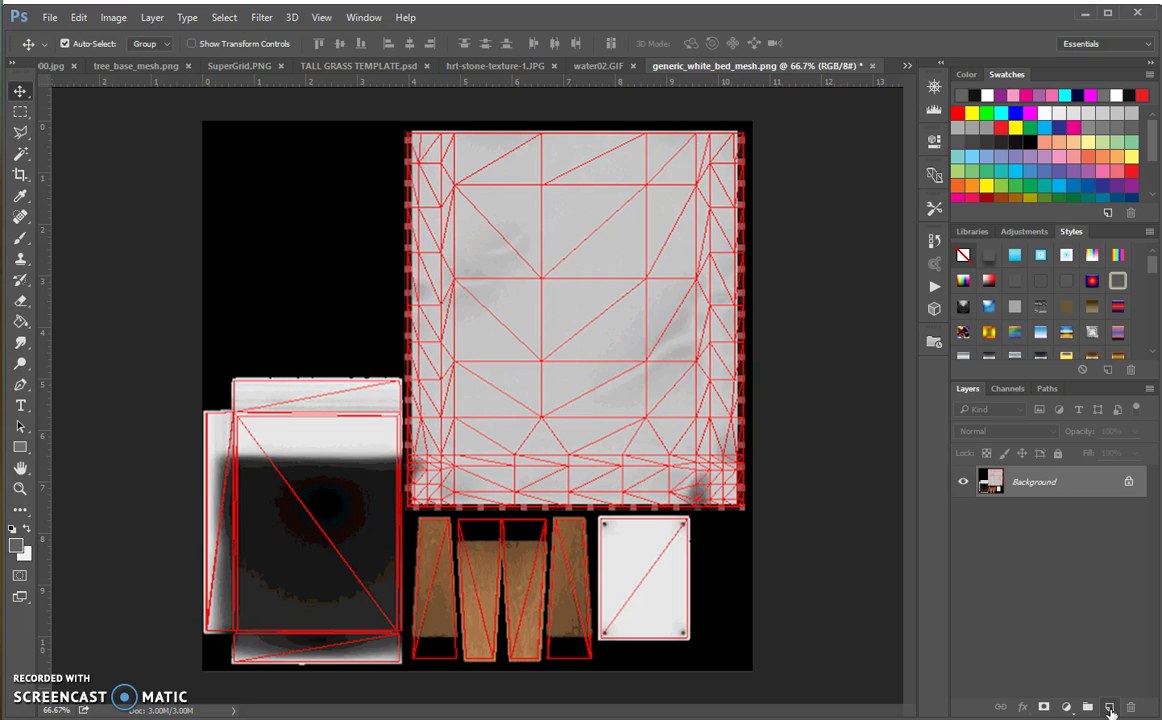
Step: Add a blank layer above the background and start a Place Linked import from Downloads
click(1109, 707)
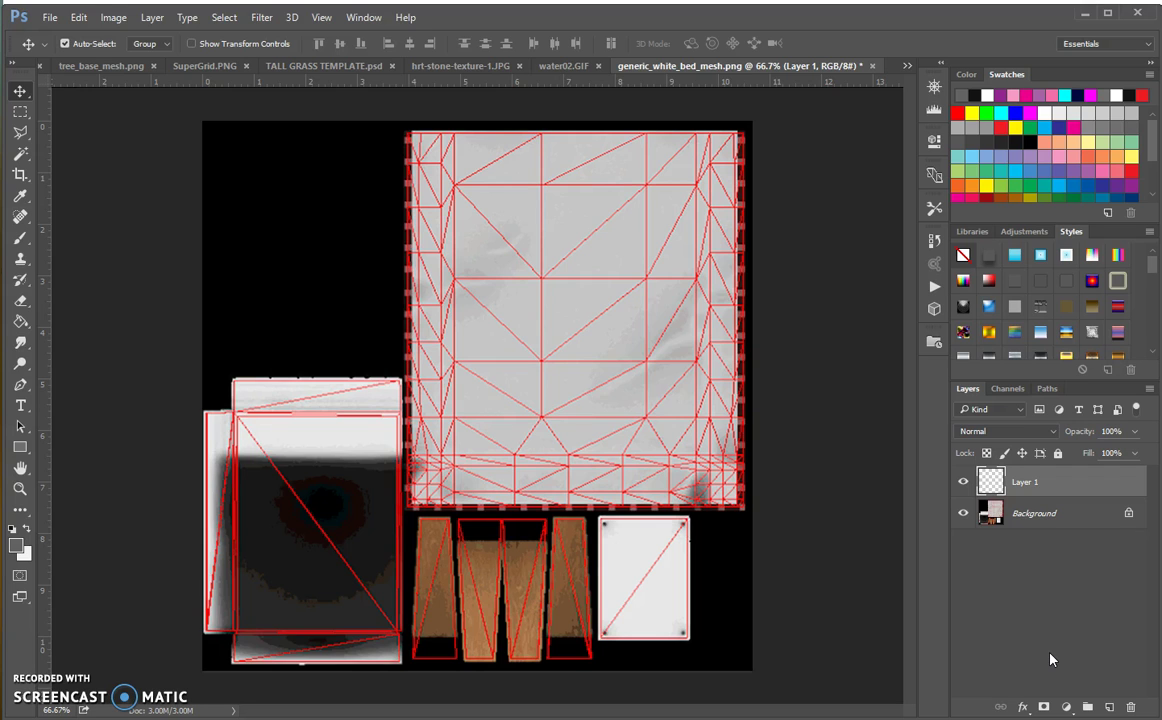
click(50, 18)
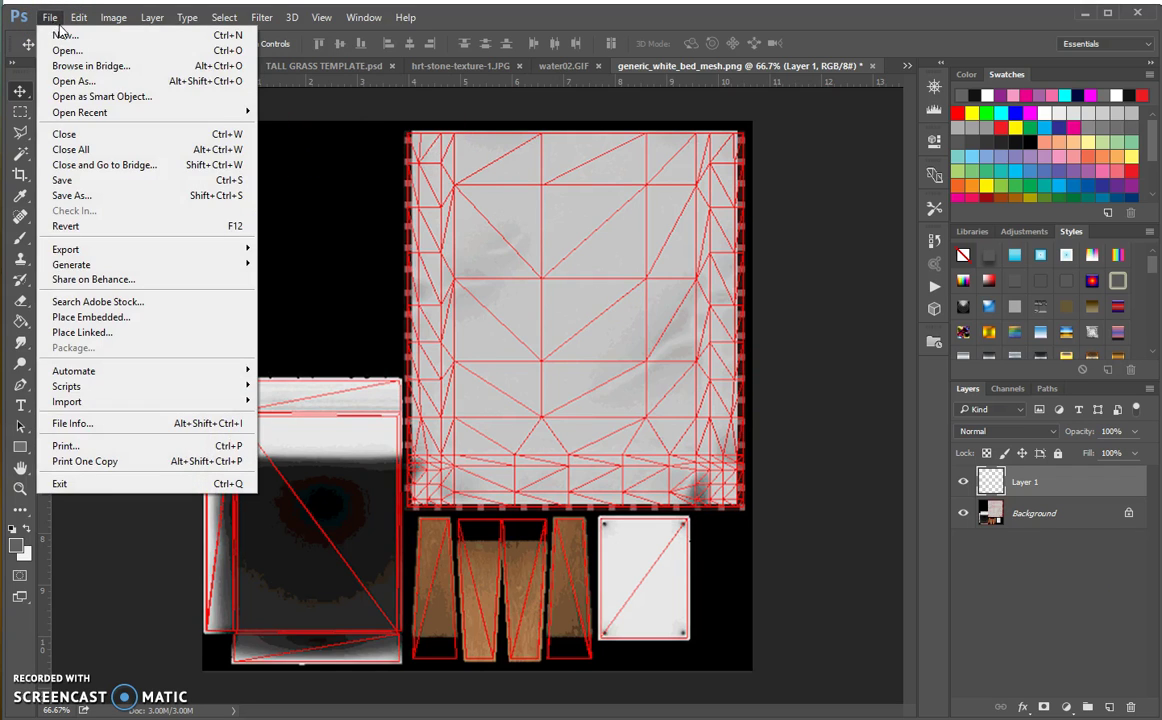
click(168, 333)
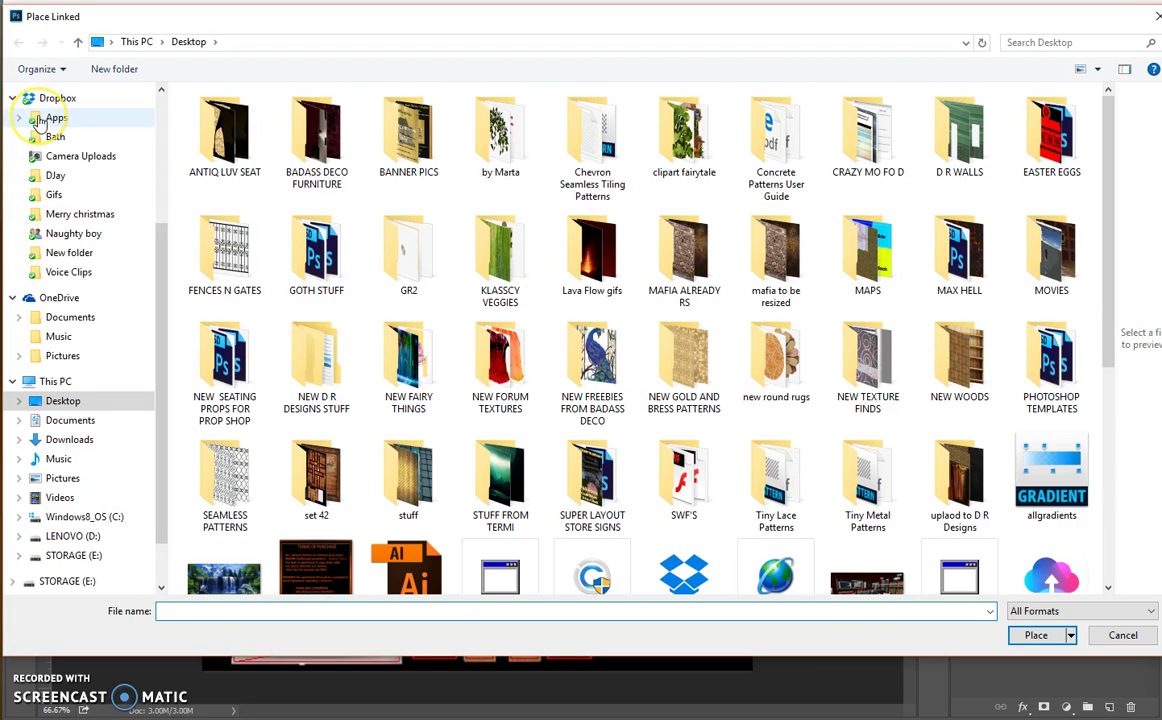
scroll(50, 120, up, 4)
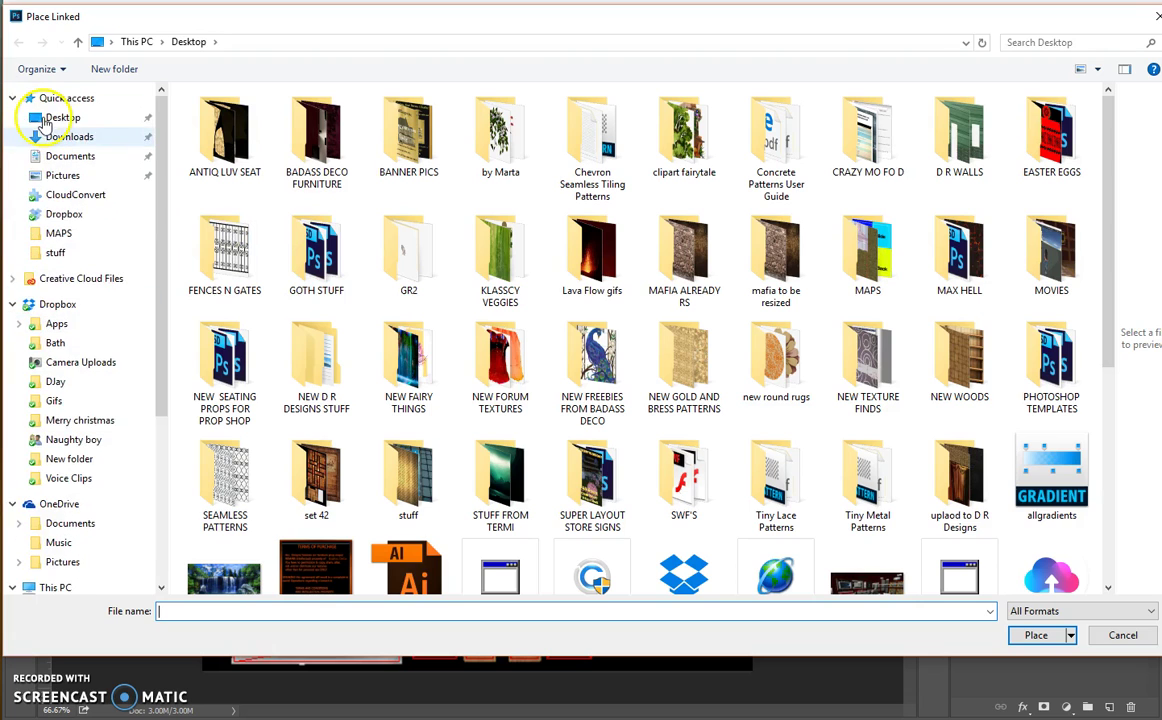
click(69, 137)
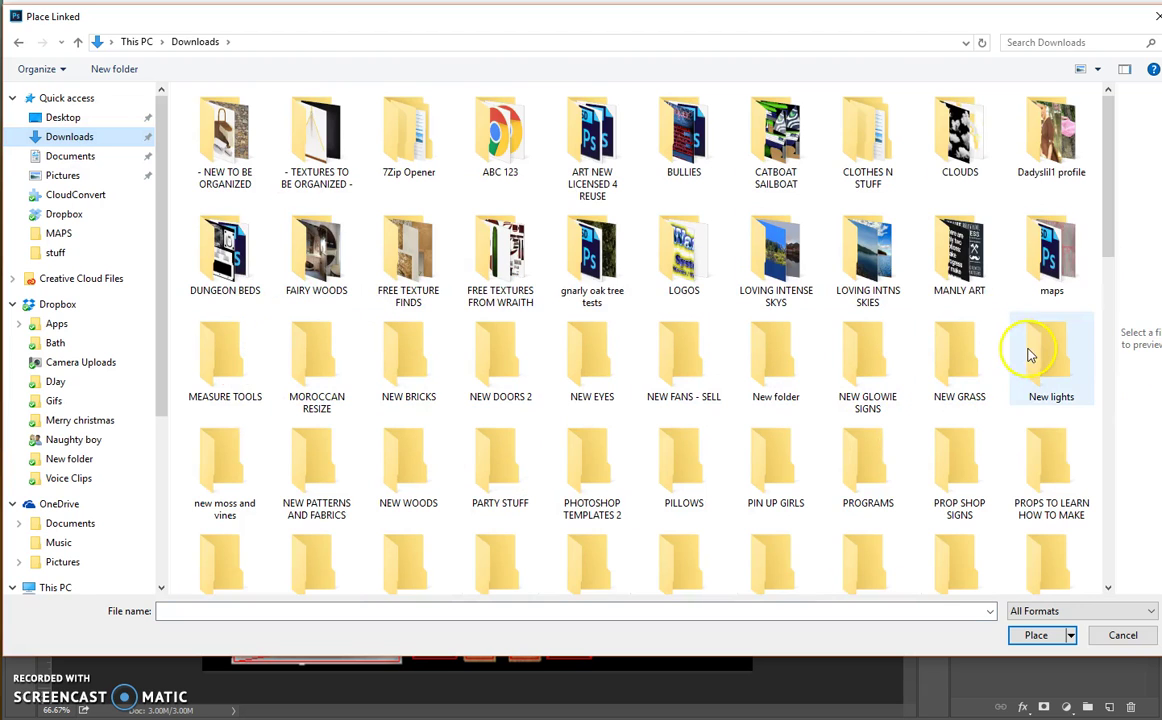
Step: Browse the Downloads subfolders and open the NEW PATTERNS AND FABRICS folder
double_click(778, 348)
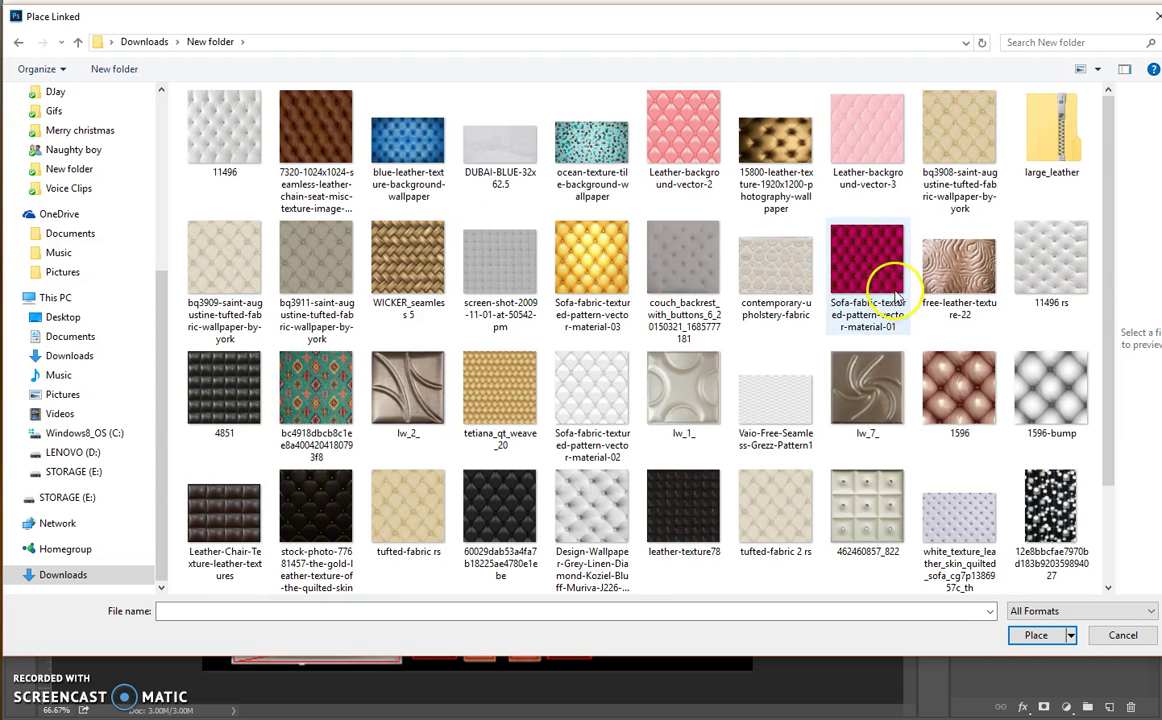
scroll(813, 468, down, 1)
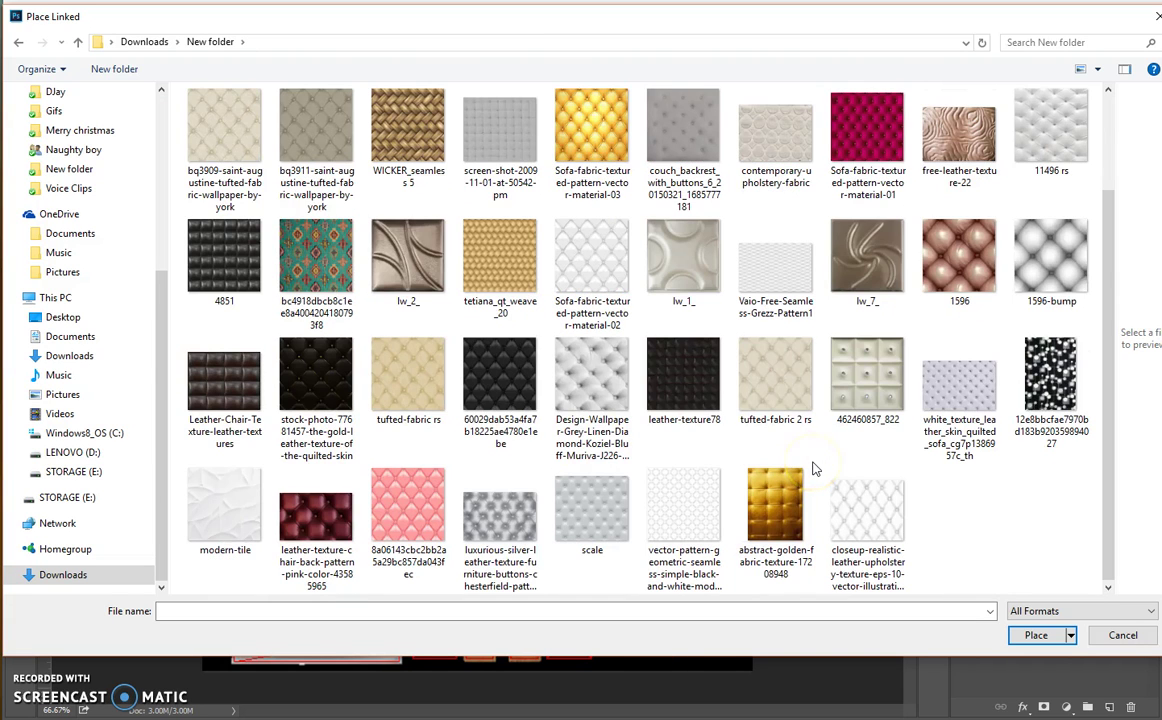
click(695, 514)
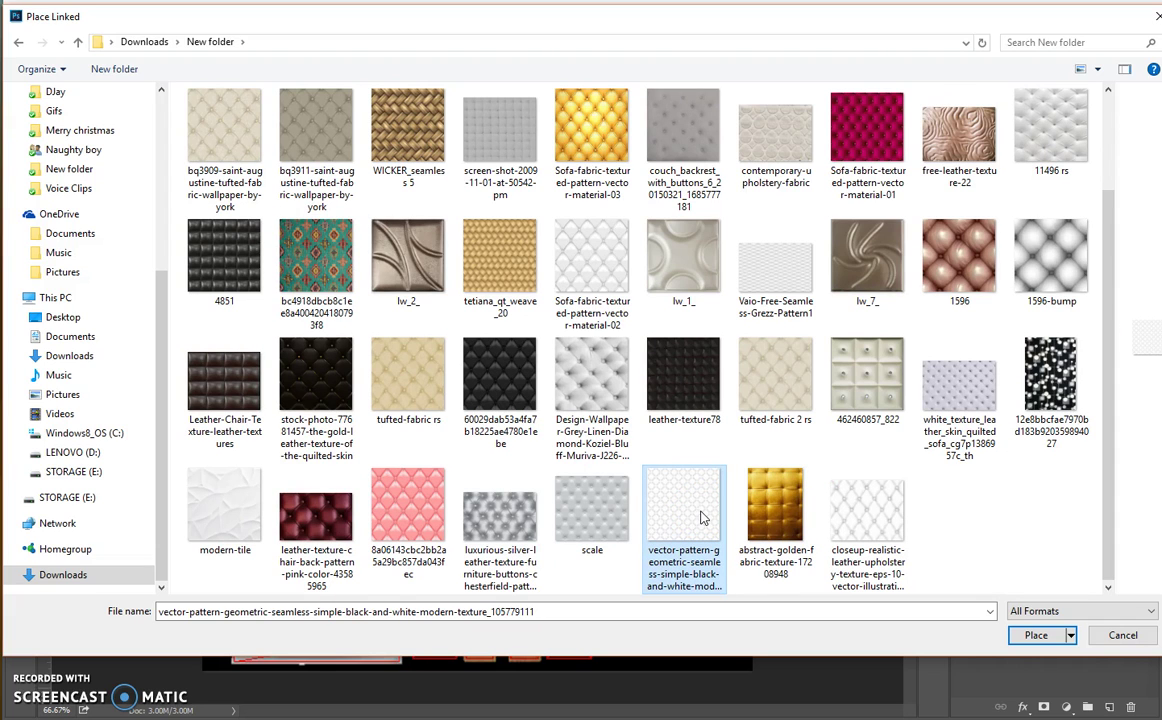
click(78, 42)
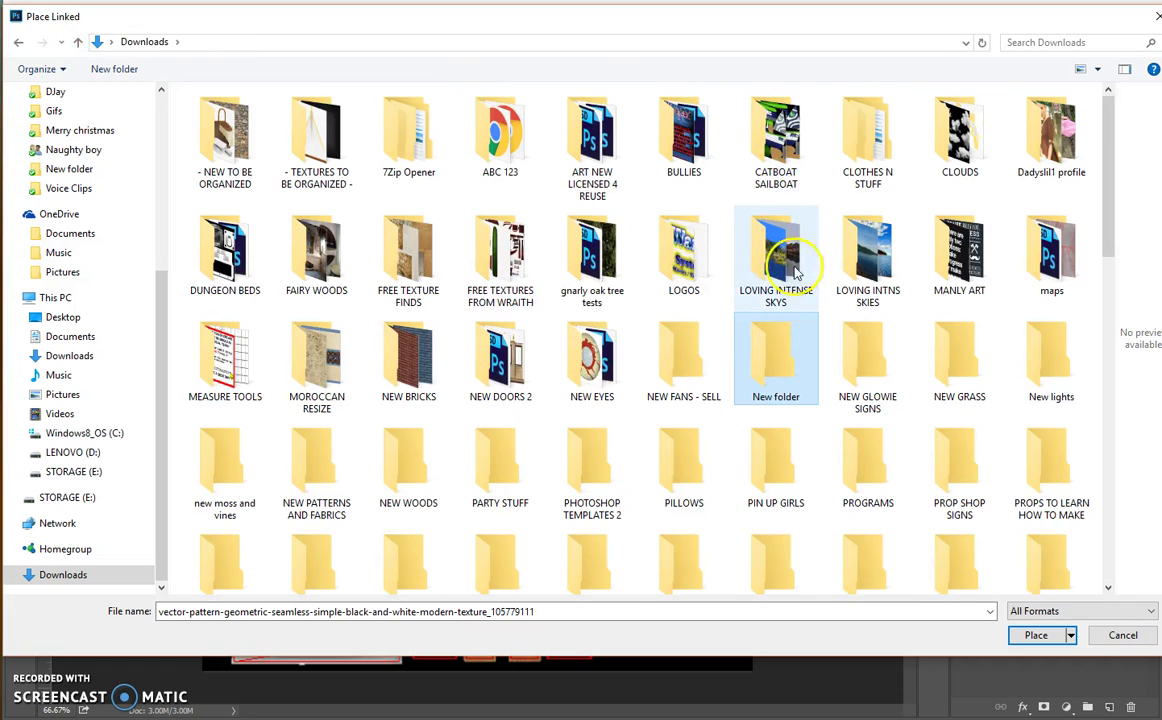
scroll(790, 337, down, 2)
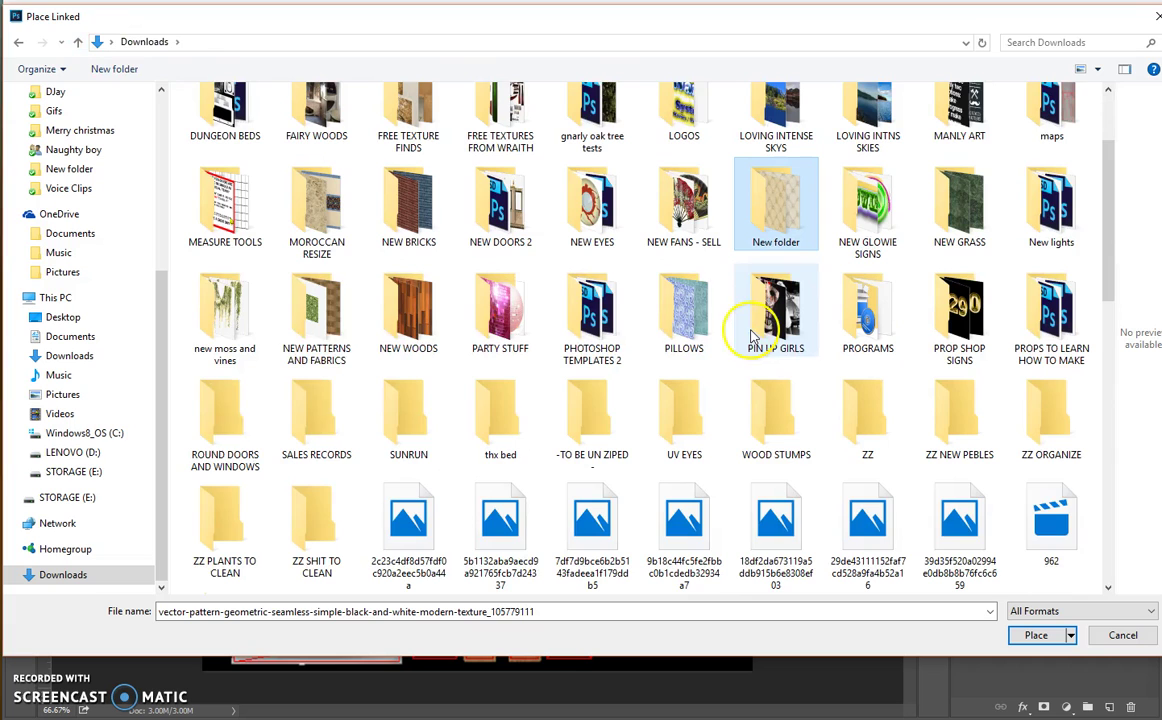
double_click(305, 335)
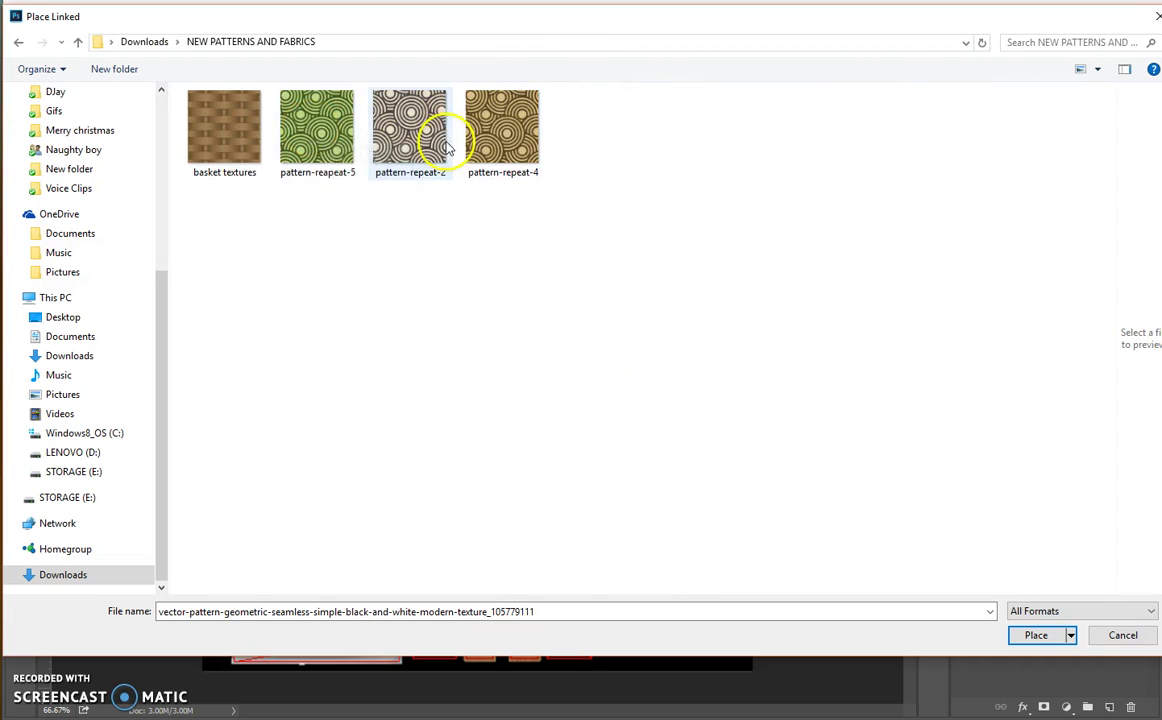
click(79, 44)
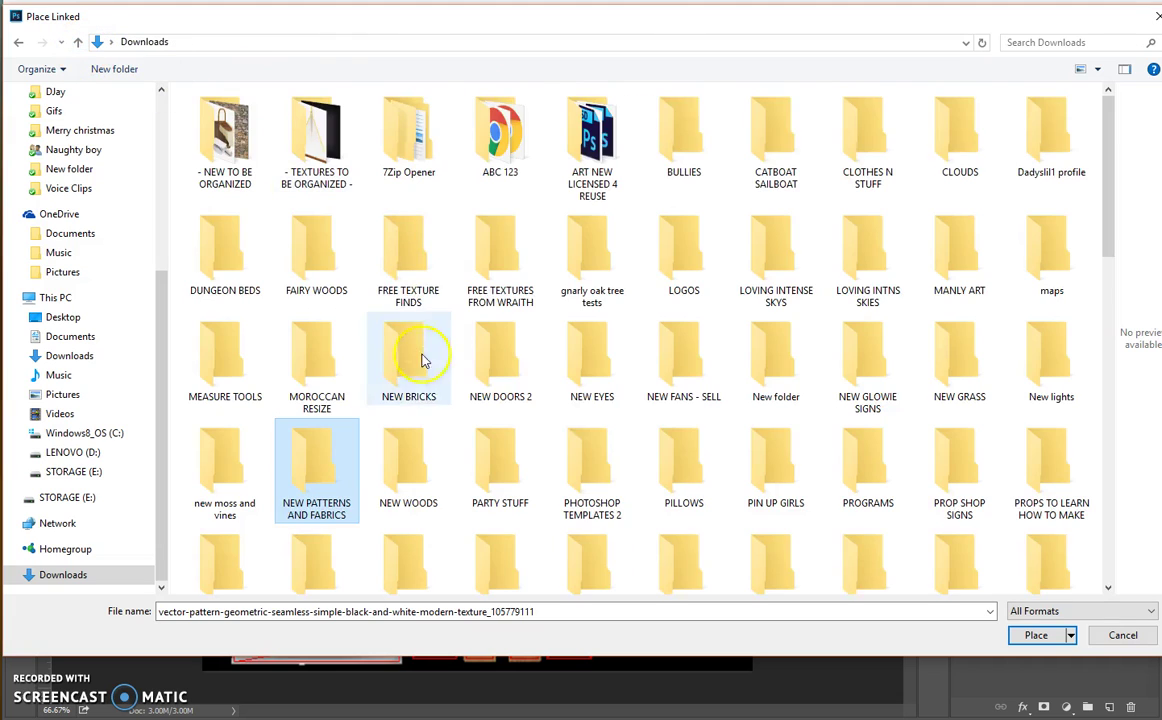
scroll(680, 545, down, 5)
scroll(686, 456, up, 3)
scroll(686, 456, up, 1)
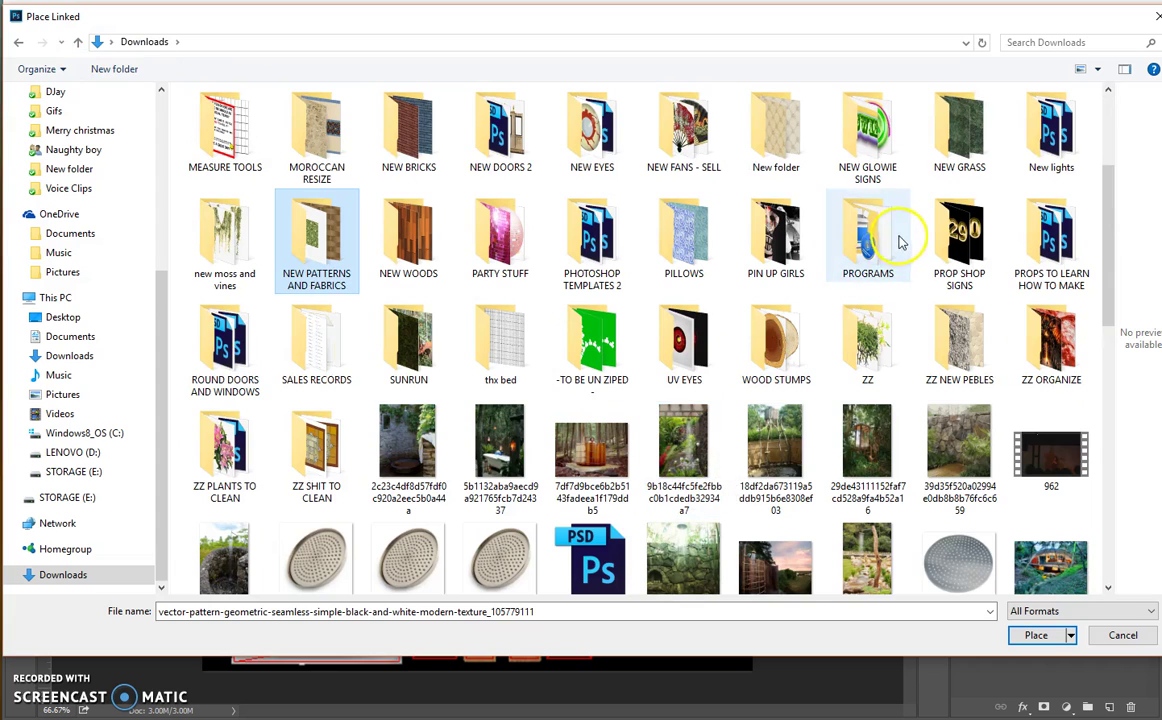
double_click(318, 245)
Step: Place pattern-repeat-2 as a linked layer over the left mesh island of the bed map
click(432, 133)
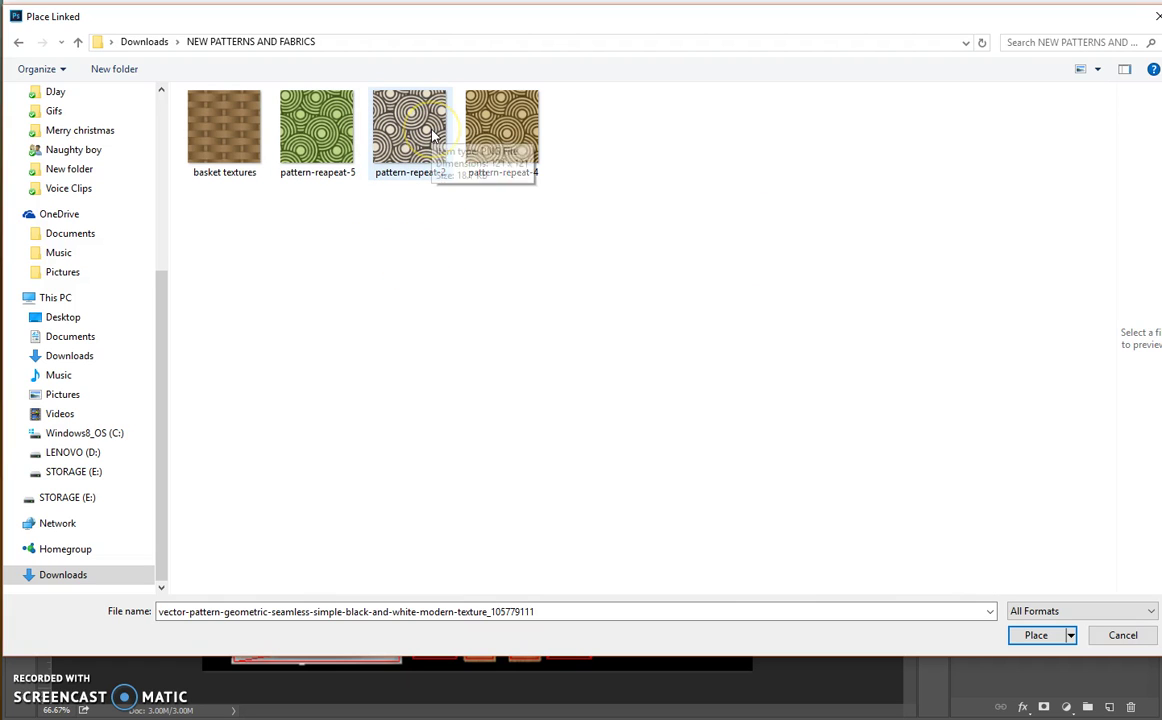
click(1037, 636)
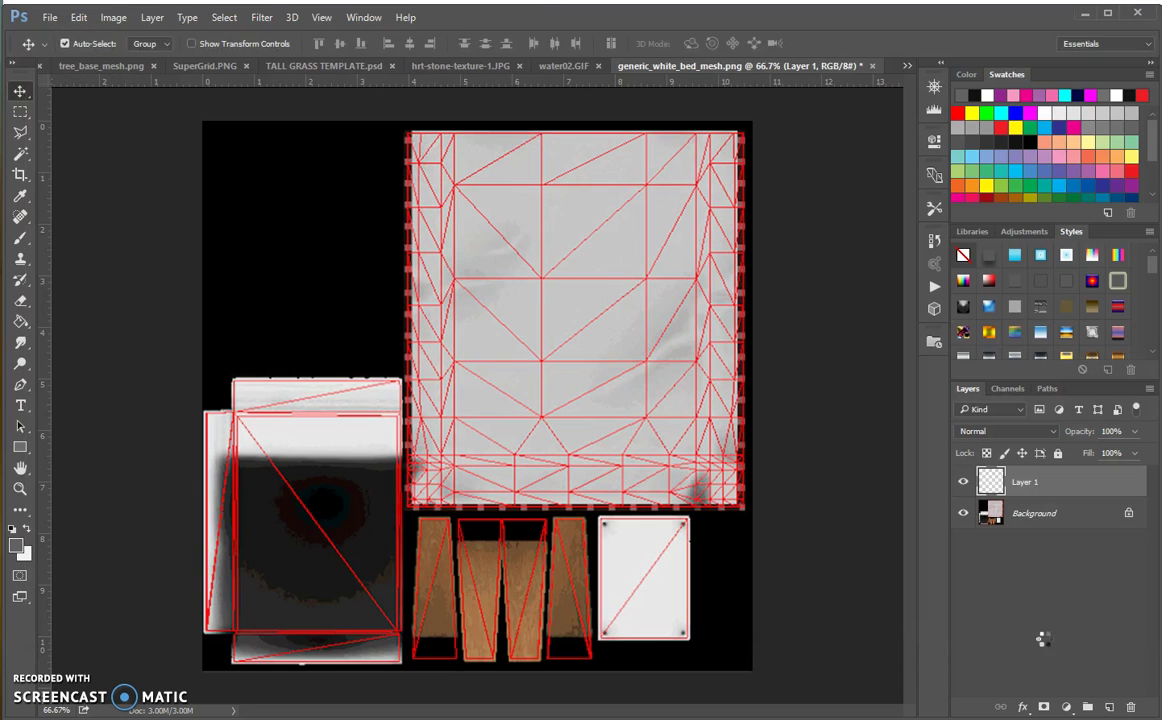
drag(452, 370, 361, 426)
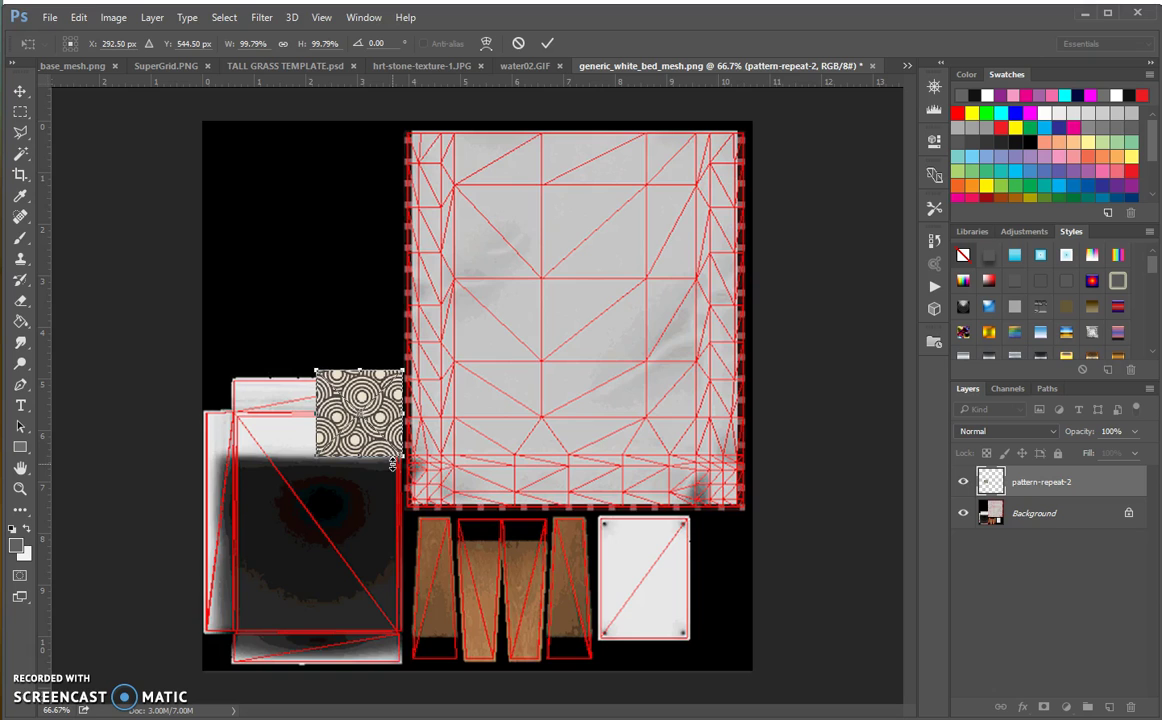
key(ctrl+plus)
key(ctrl+plus)
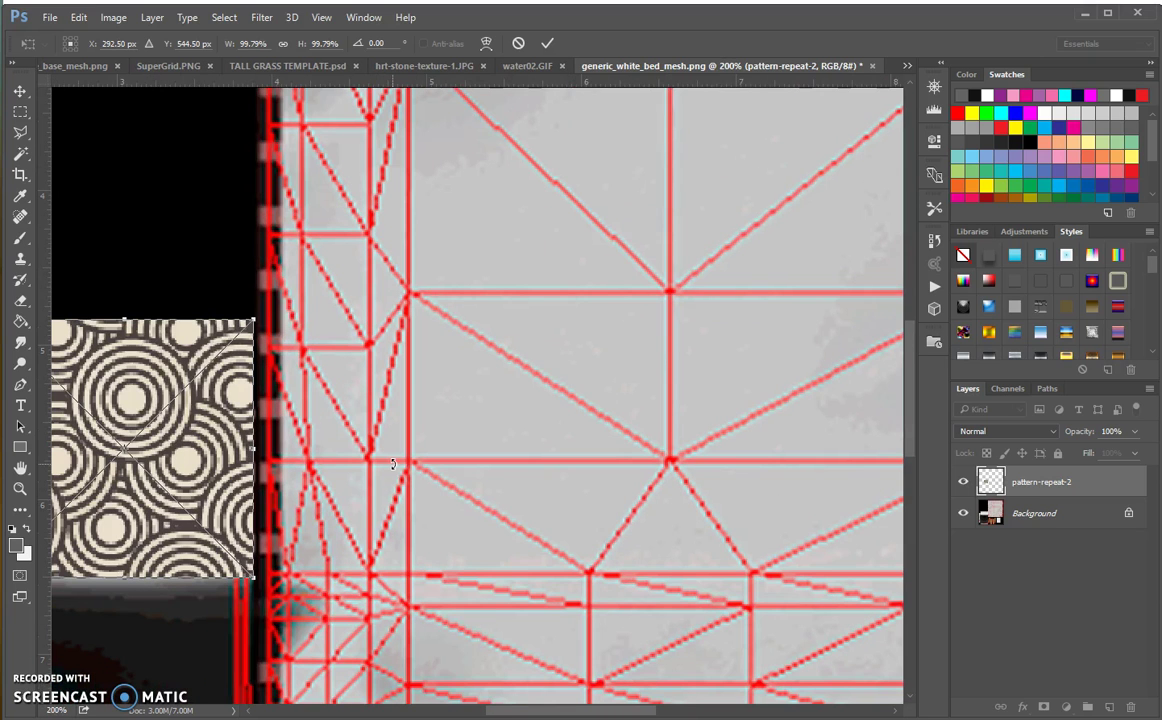
Step: Stretch the pattern tile down over the tall left panel and commit the transform
drag(588, 714, 501, 712)
scroll(578, 535, down, 3)
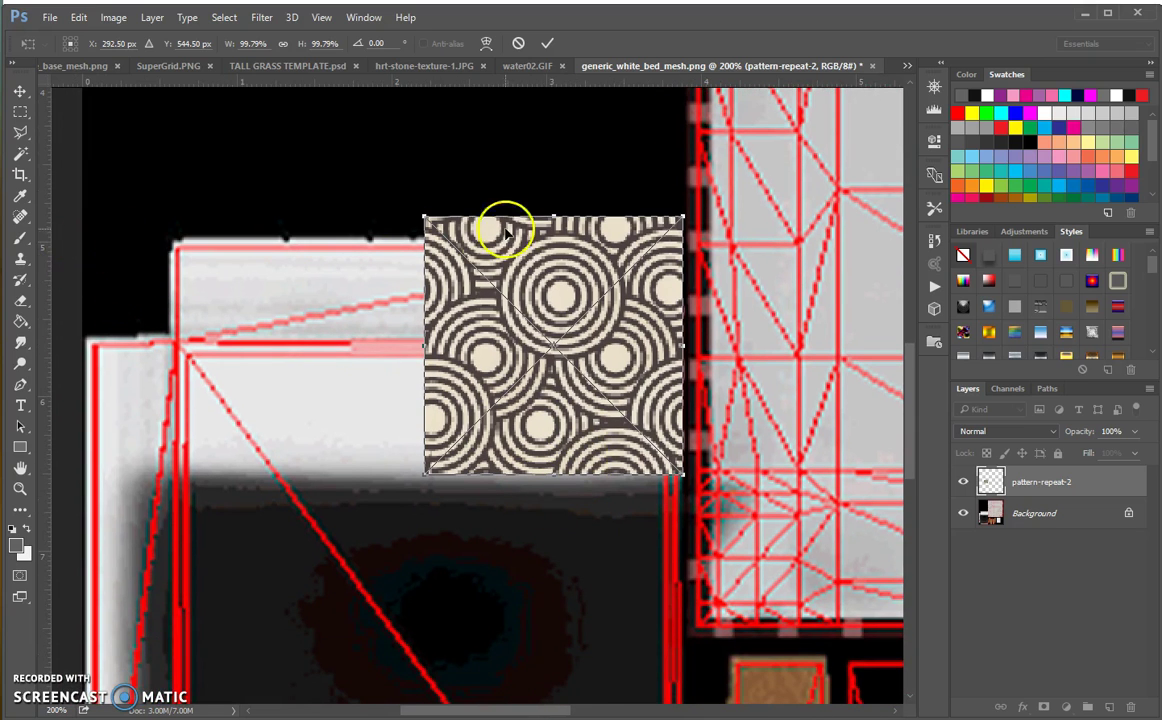
scroll(524, 329, down, 8)
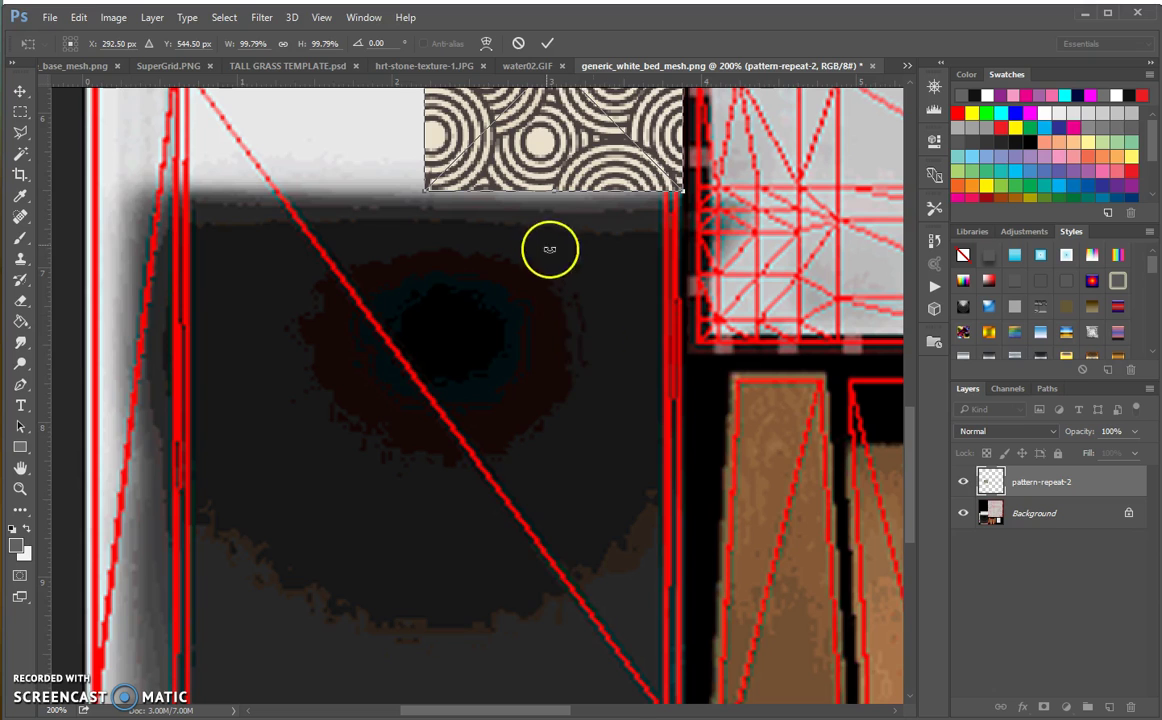
scroll(300, 570, down, 7)
scroll(270, 430, up, 11)
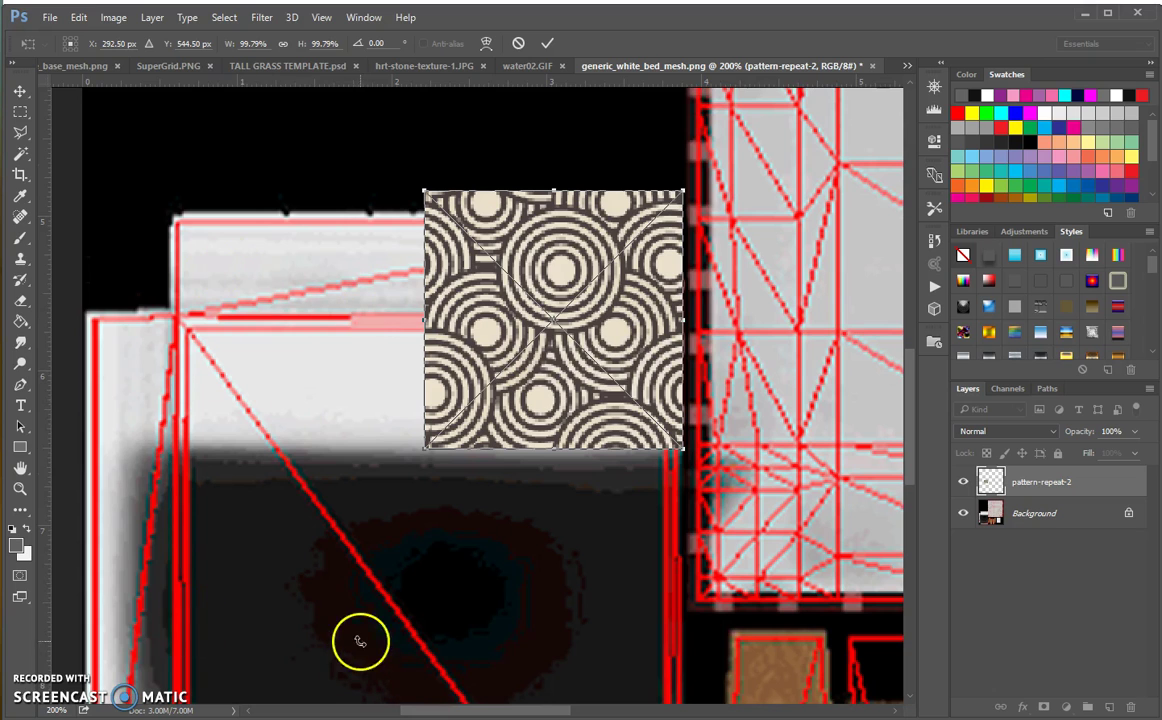
scroll(400, 560, down, 8)
scroll(438, 540, up, 5)
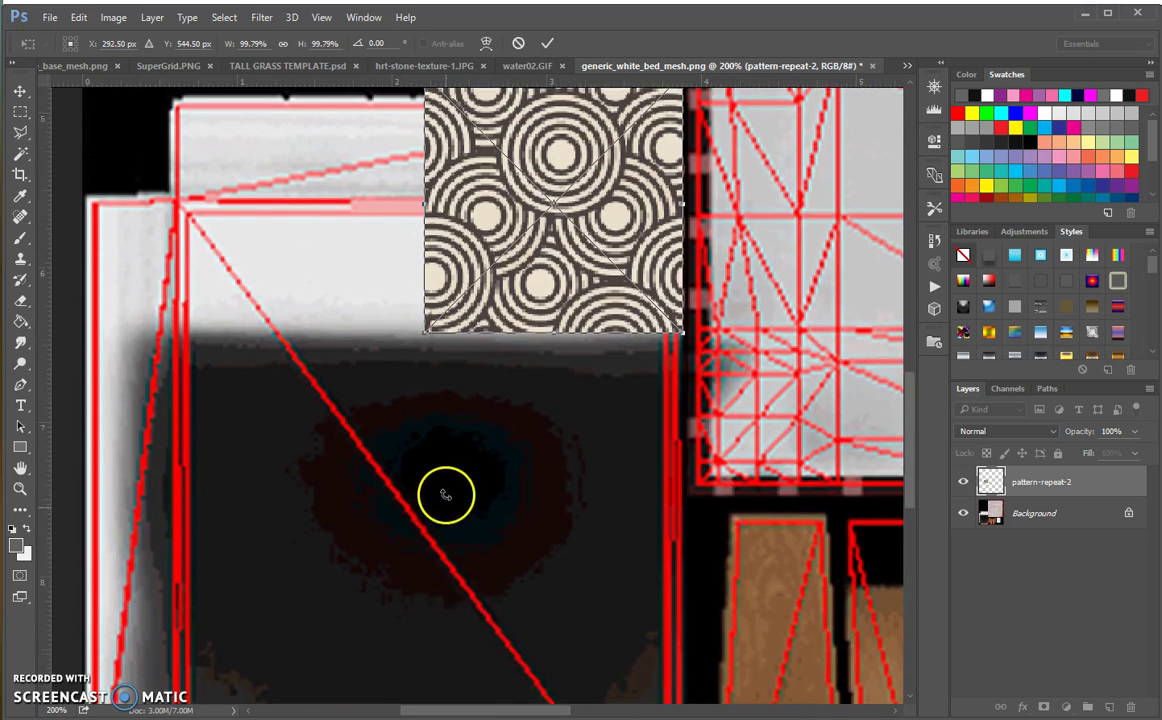
scroll(445, 495, up, 1)
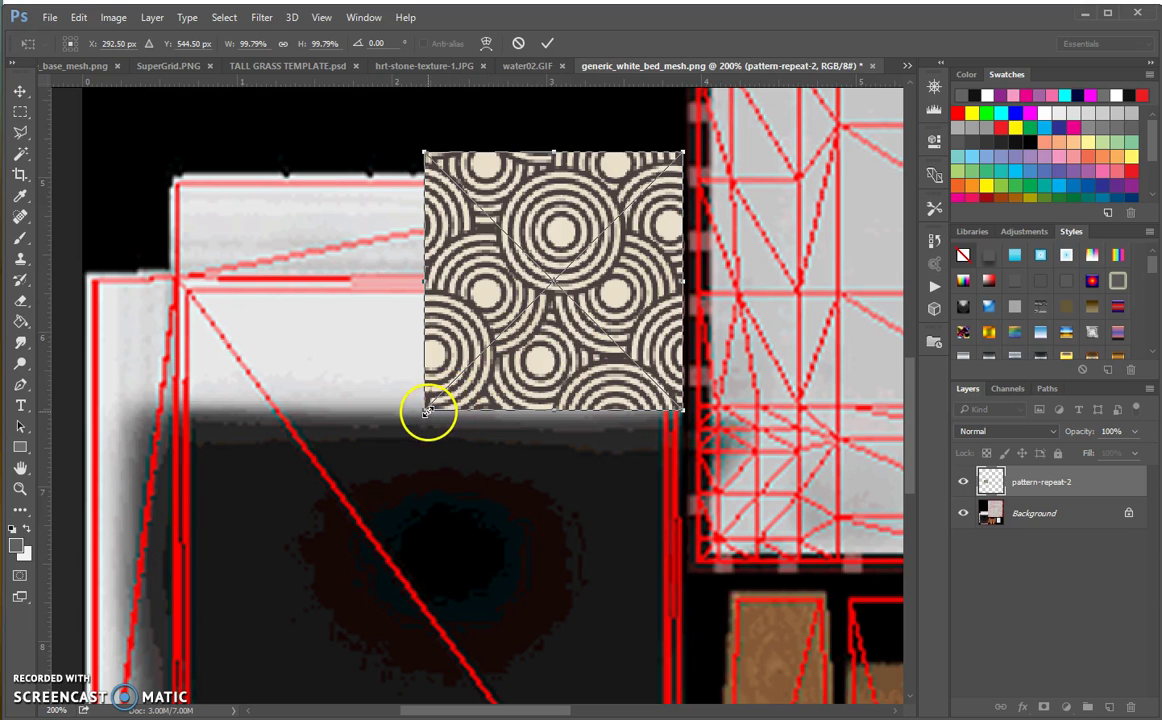
drag(425, 409, 393, 381)
scroll(393, 381, down, 5)
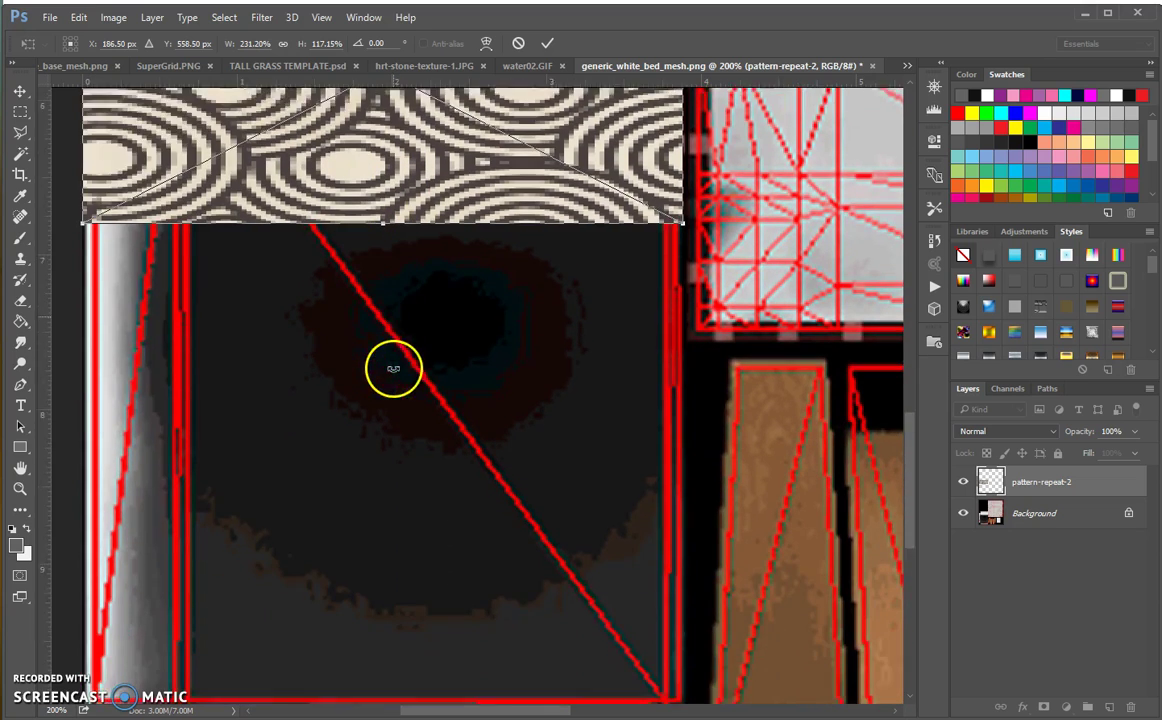
scroll(395, 333, up, 1)
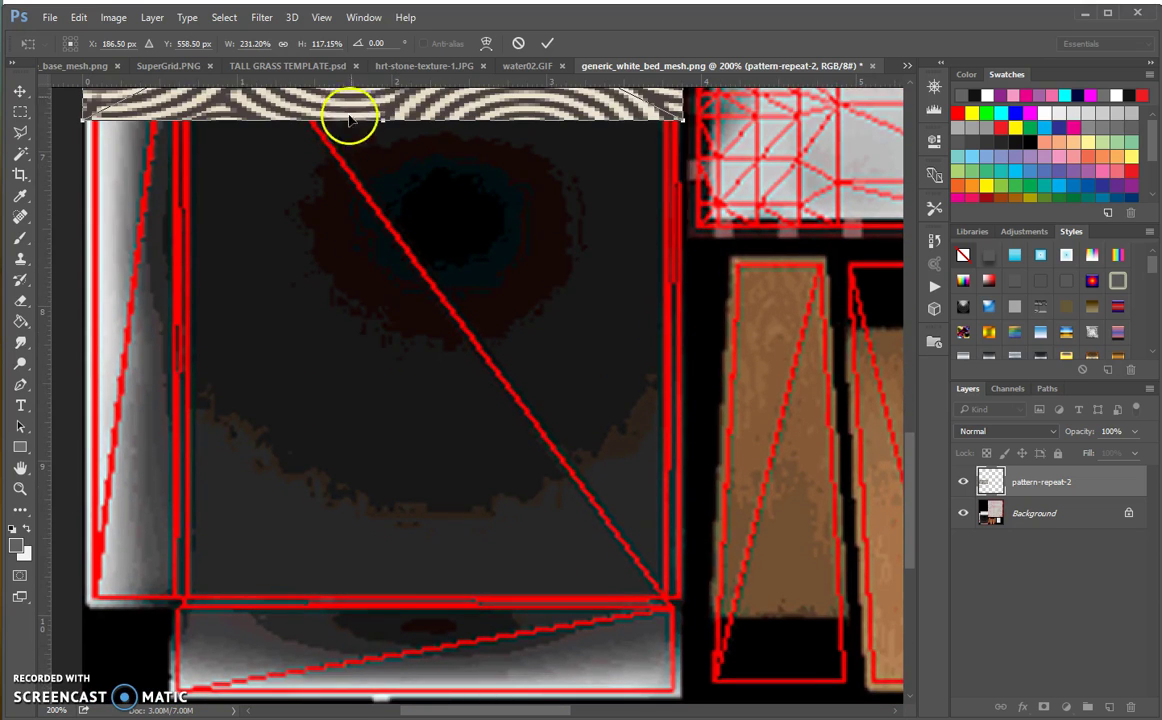
drag(381, 119, 409, 699)
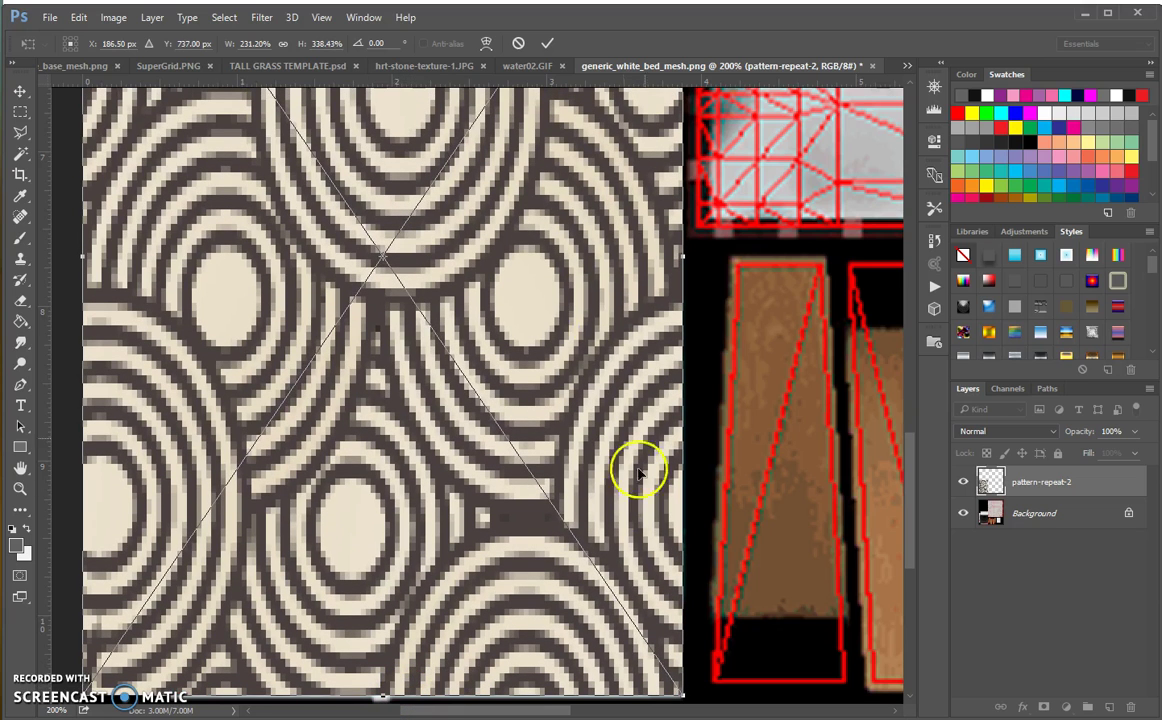
click(546, 46)
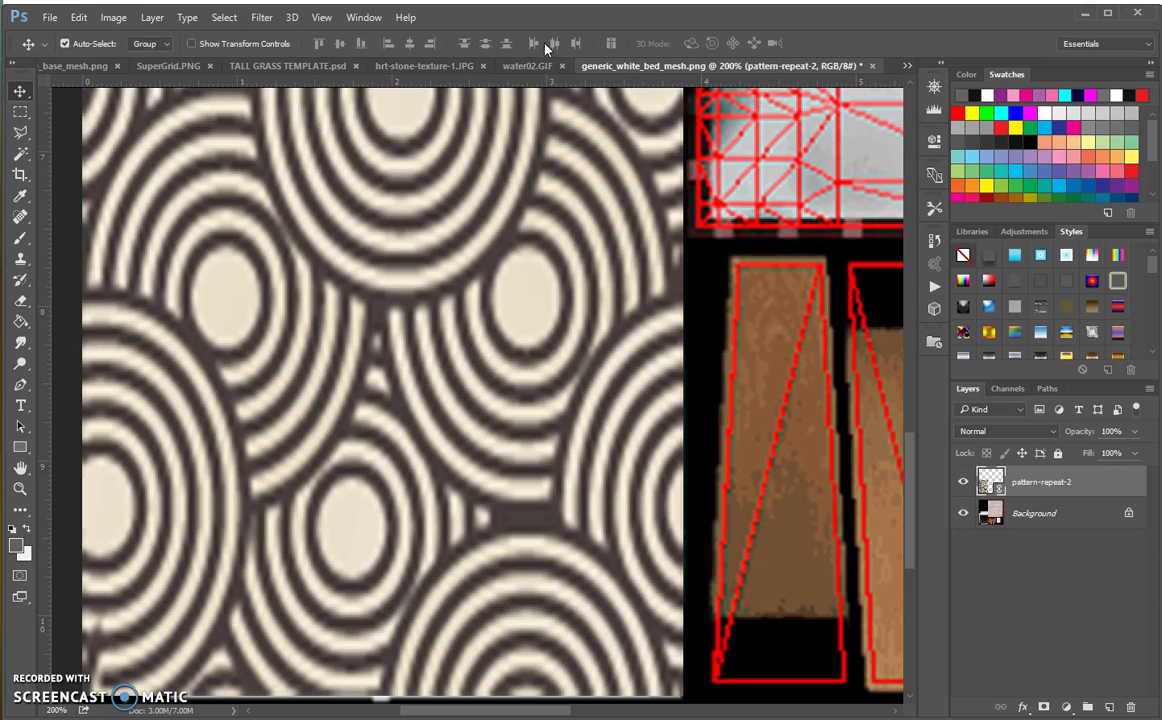
key(ctrl+minus)
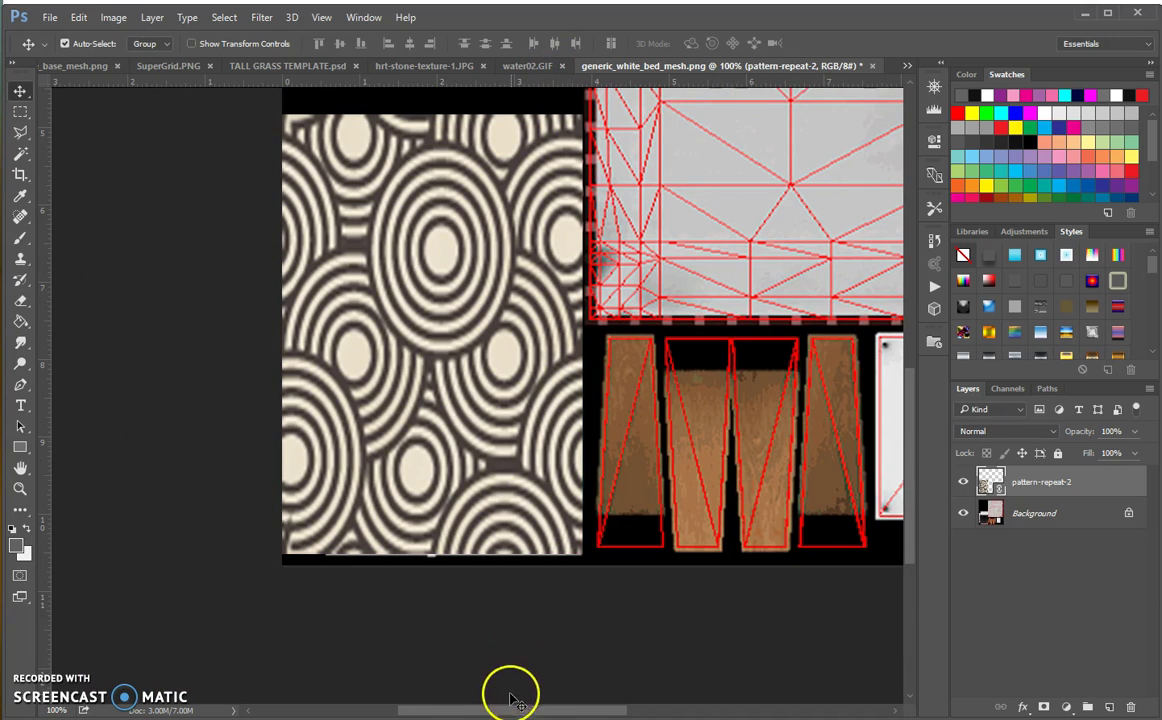
drag(509, 710, 581, 700)
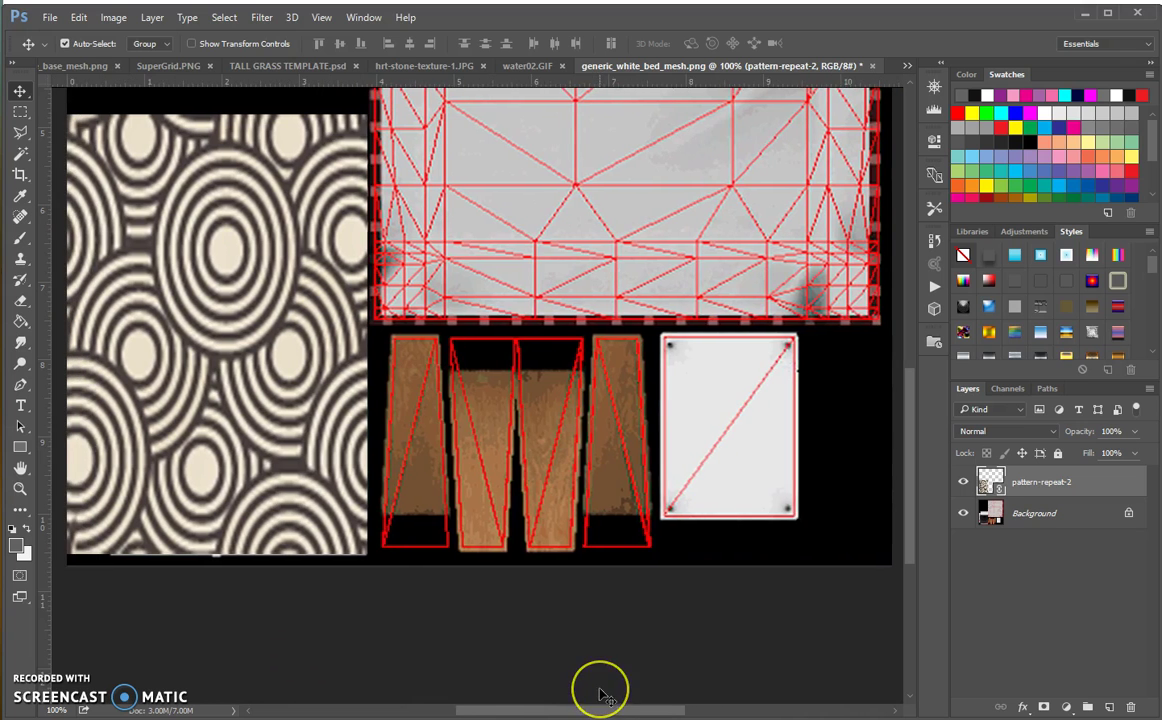
scroll(605, 685, up, 5)
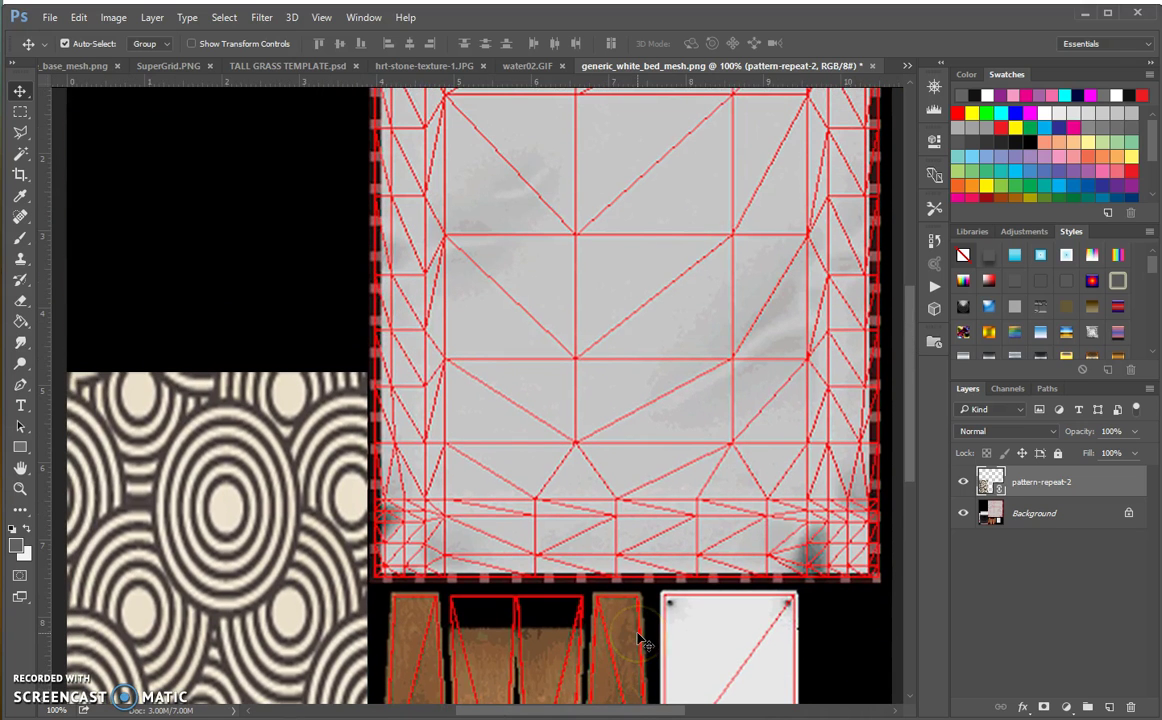
scroll(640, 638, up, 3)
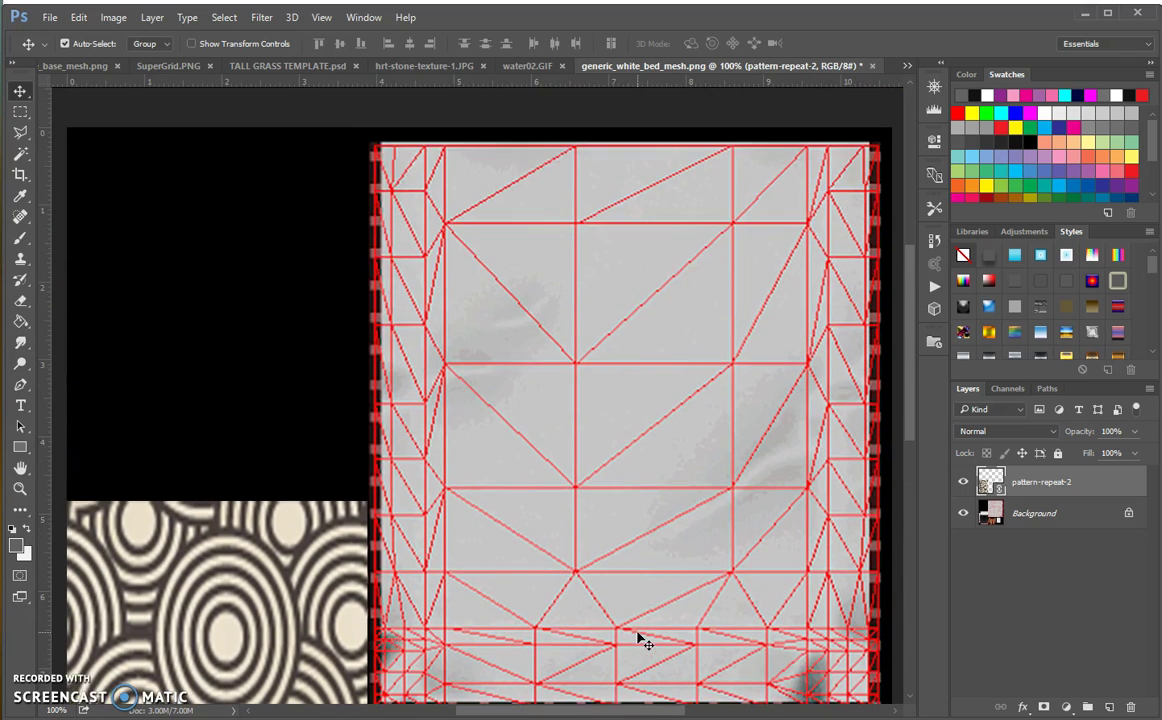
scroll(656, 602, down, 2)
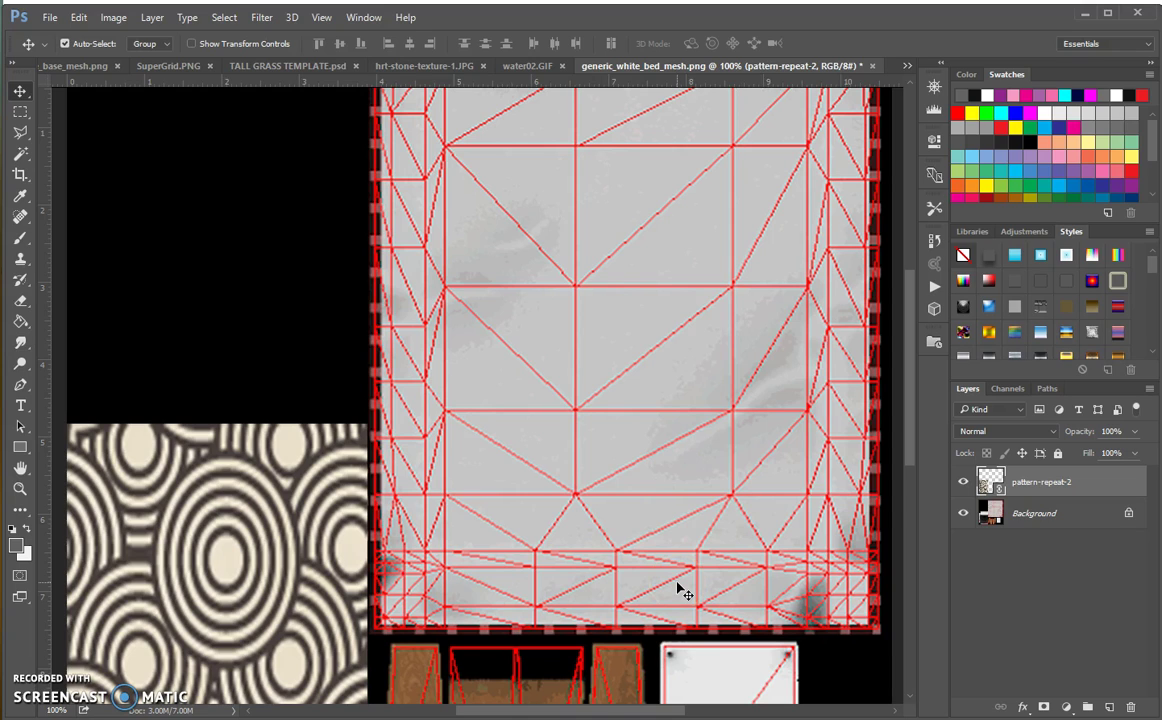
click(50, 18)
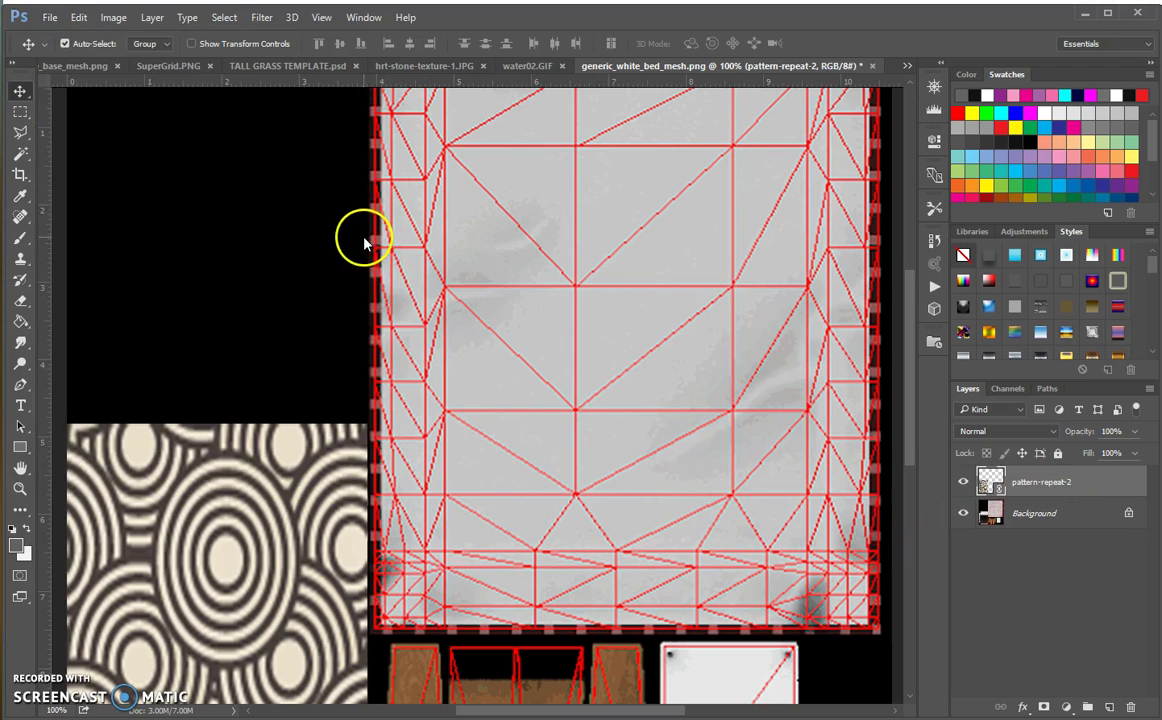
Step: Duplicate the pattern-repeat-2 layer as pattern-repeat-2 copy
right_click(1034, 487)
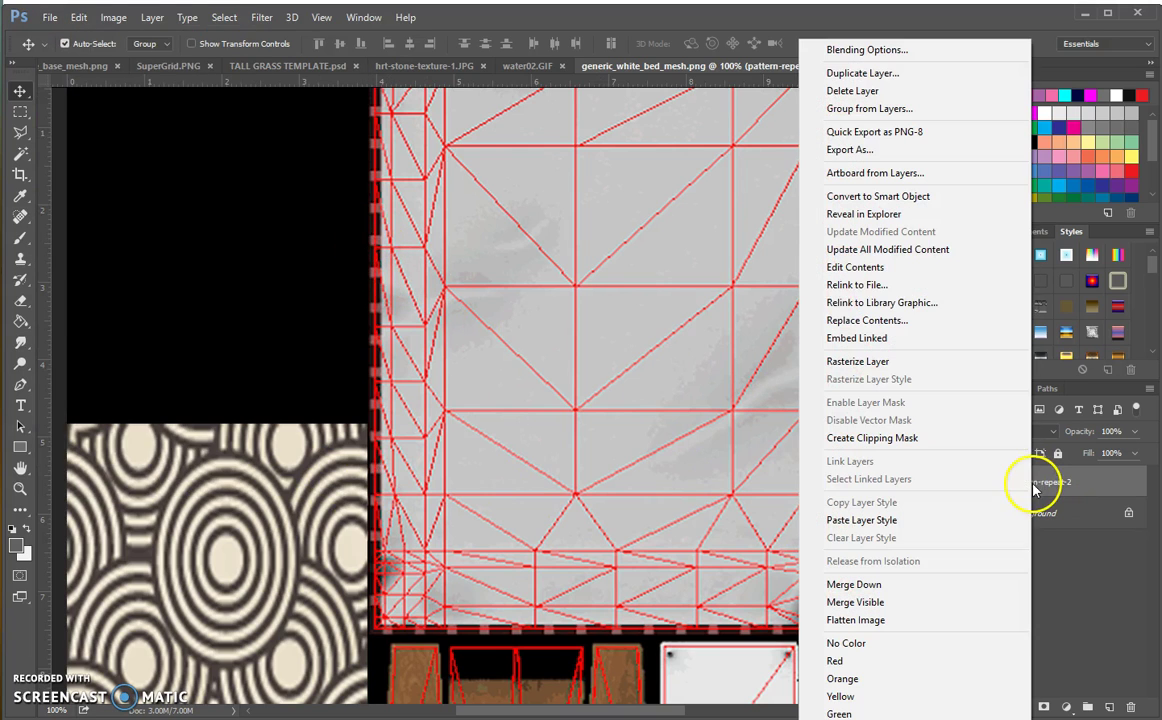
click(973, 73)
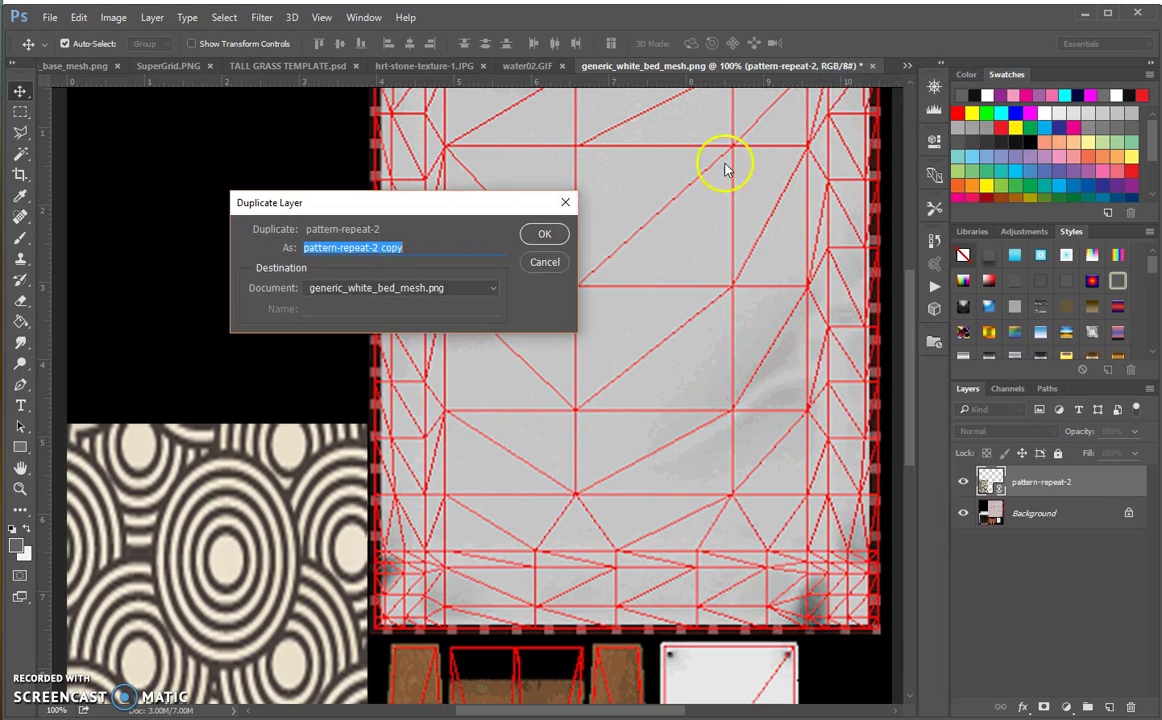
click(544, 234)
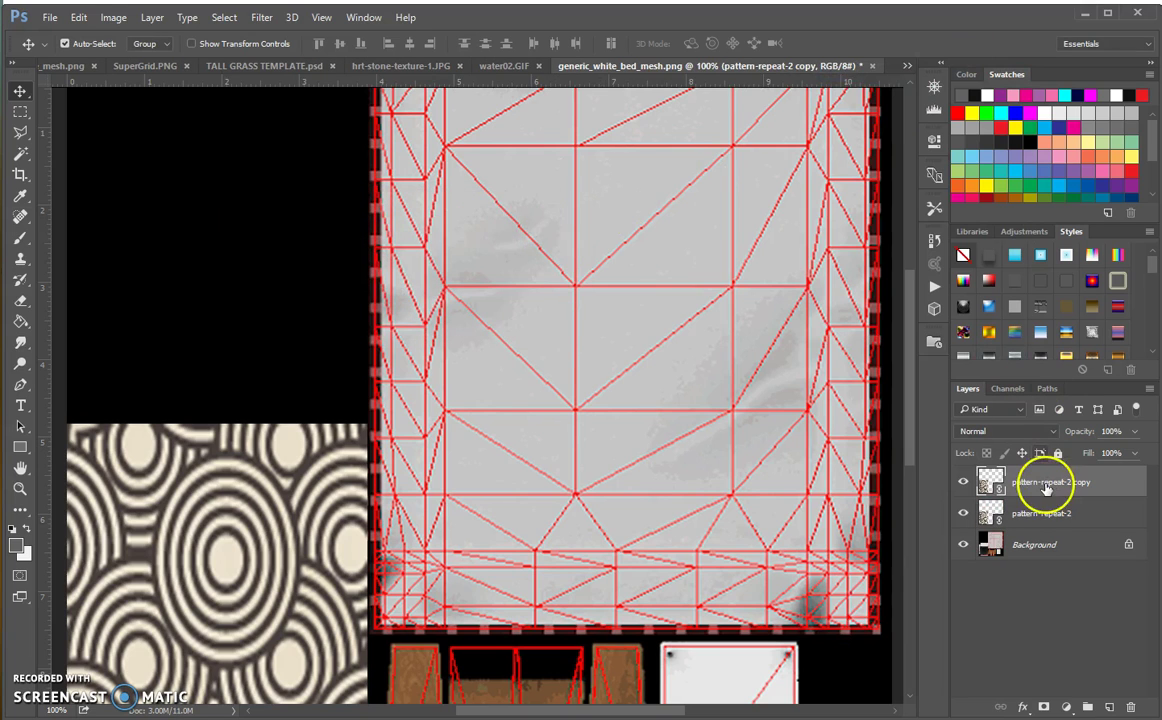
Step: Move the pattern copy onto the large grey bed-top panel with Transform > Scale
click(78, 17)
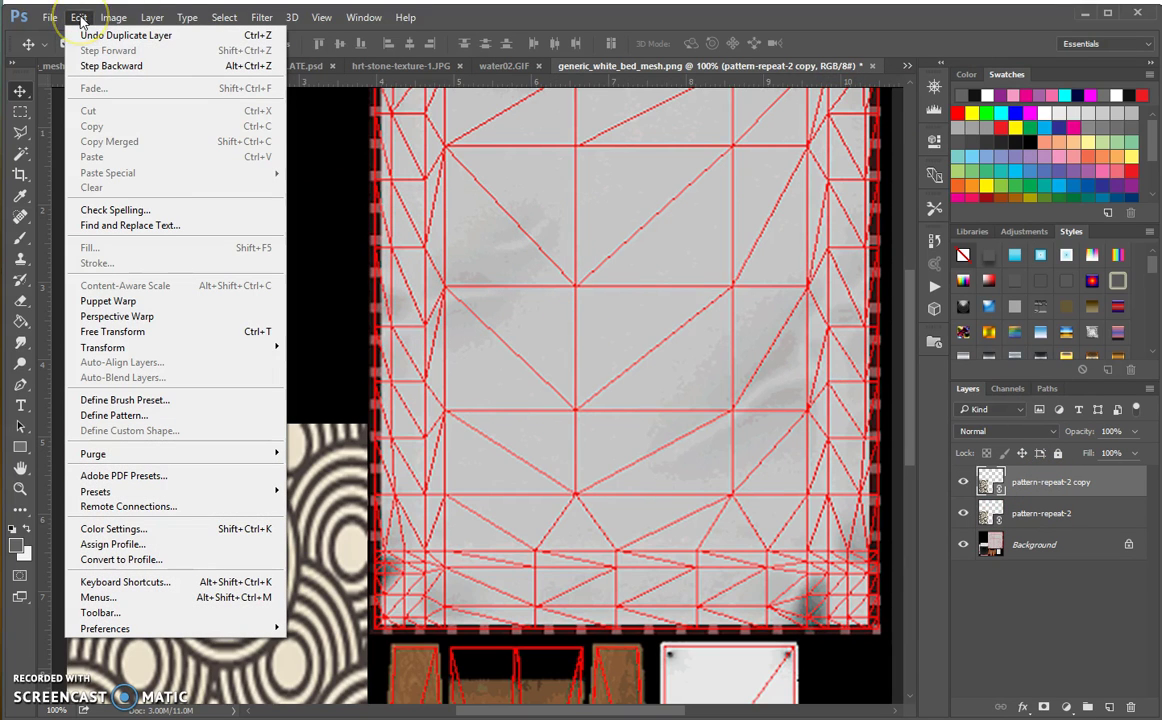
mouse_move(215, 347)
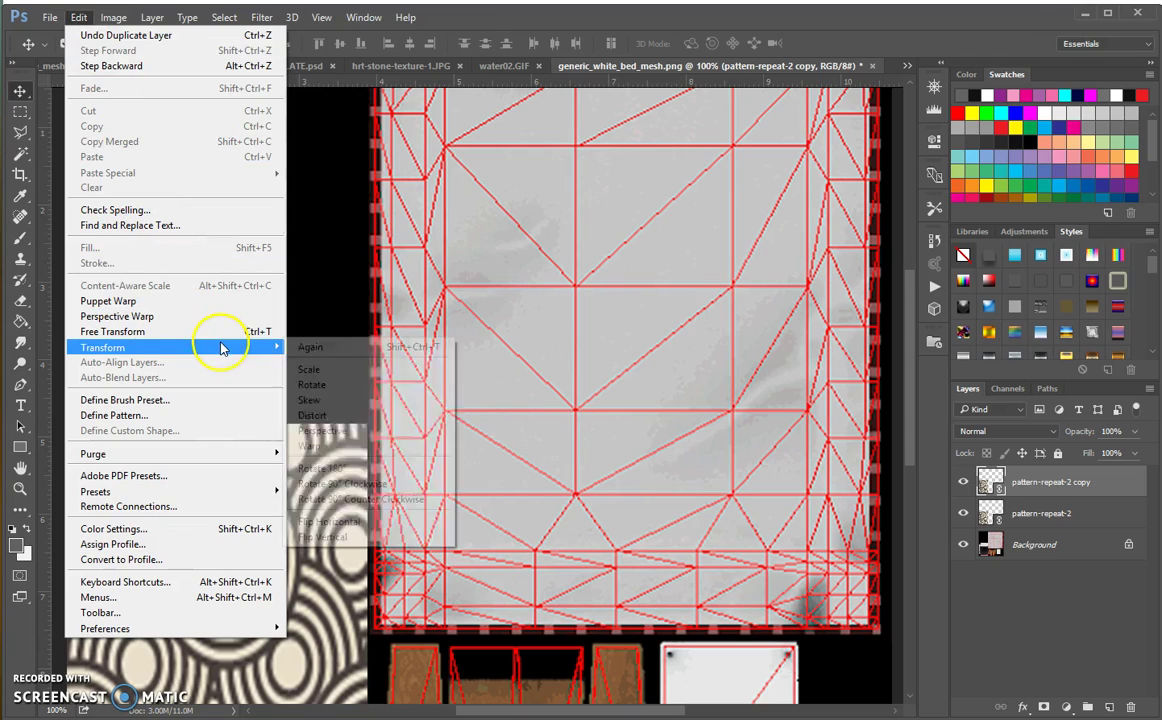
click(348, 368)
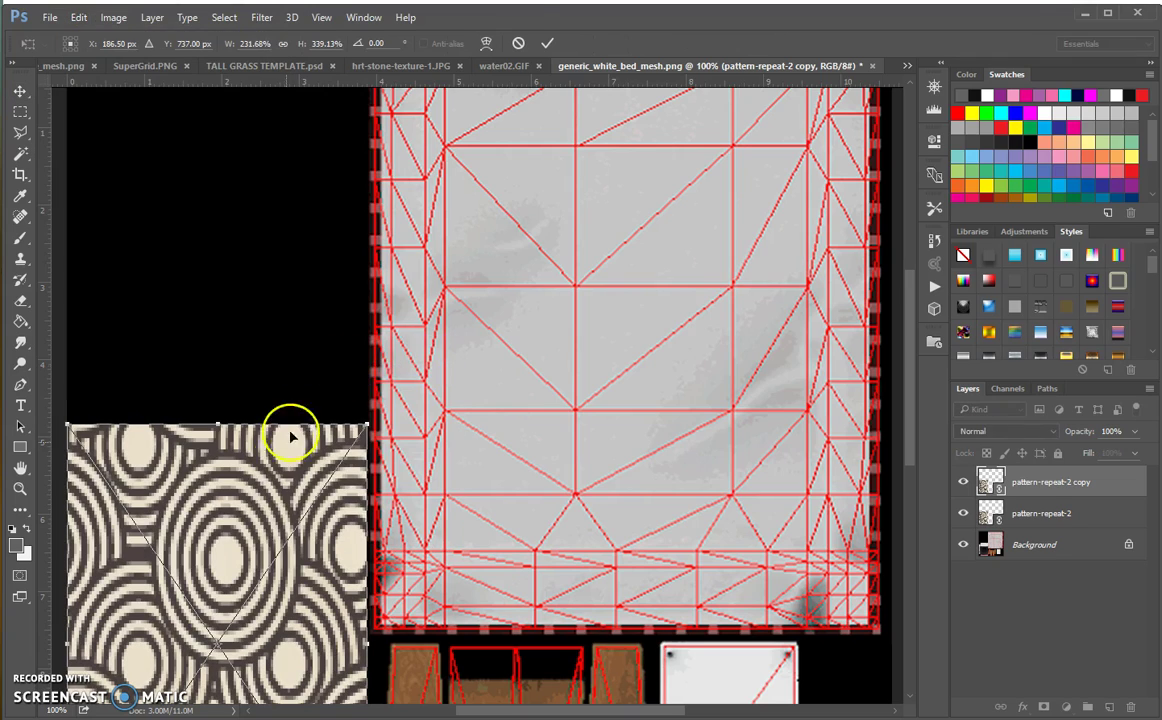
drag(276, 522, 575, 283)
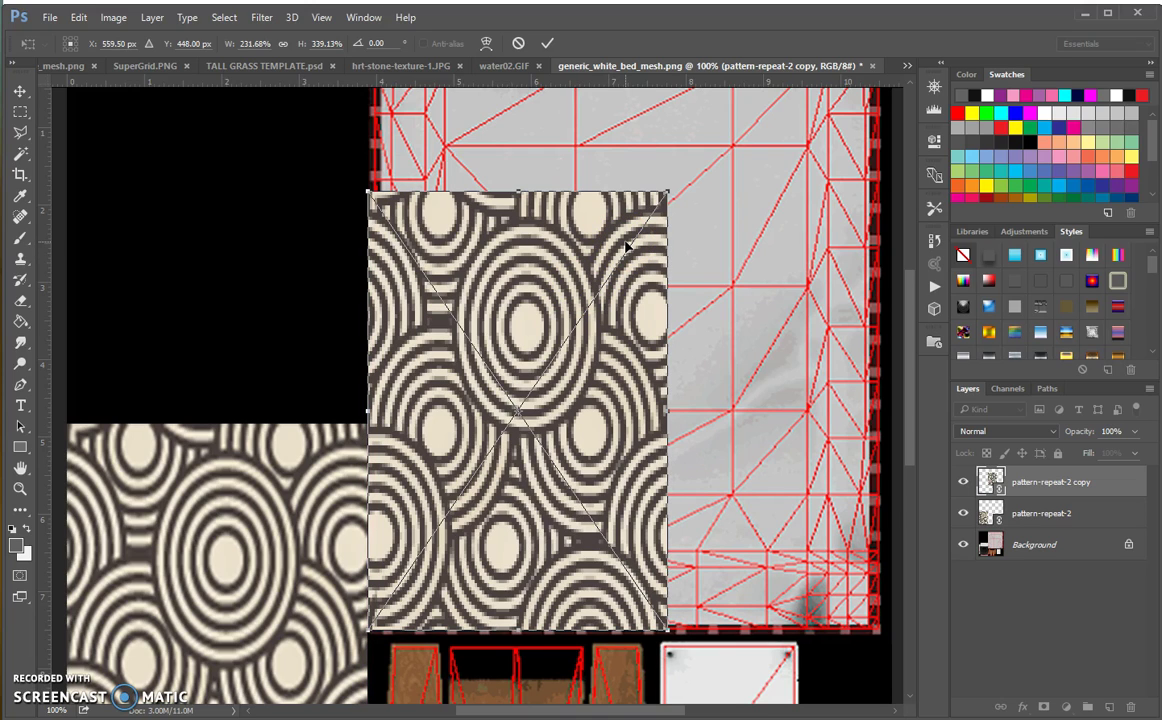
Step: Lower the pattern copy's opacity to roughly 50–63% so the mesh shows through
click(1135, 431)
click(1096, 453)
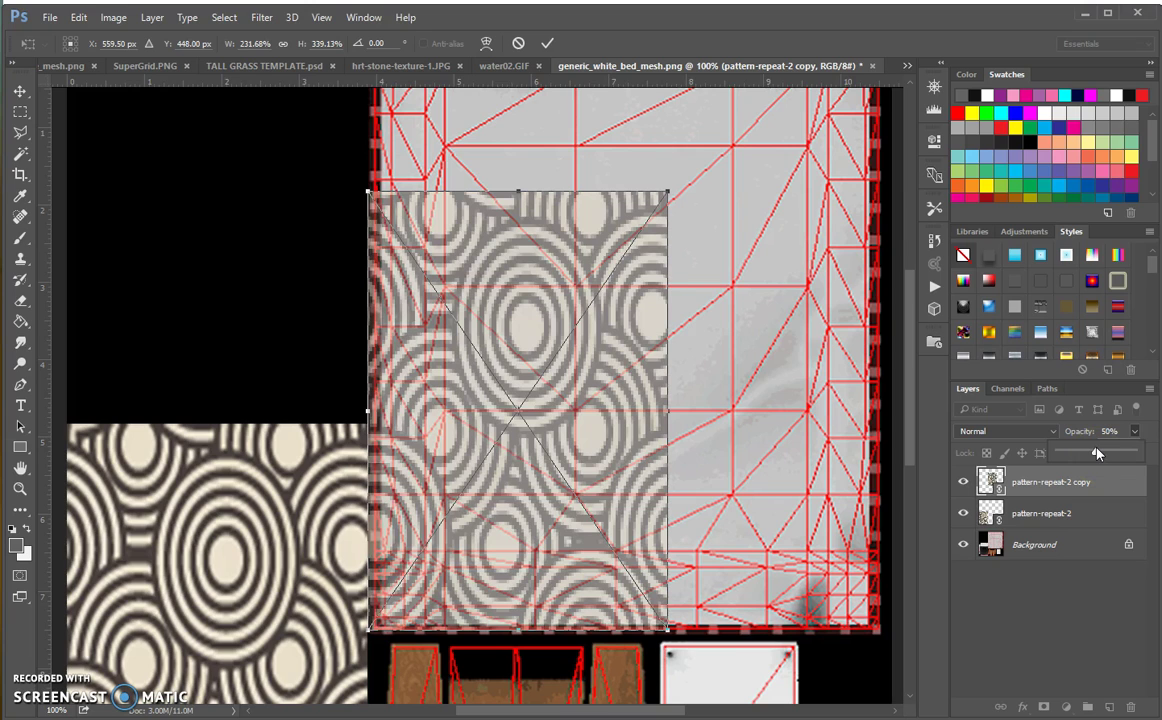
drag(1094, 453, 1077, 455)
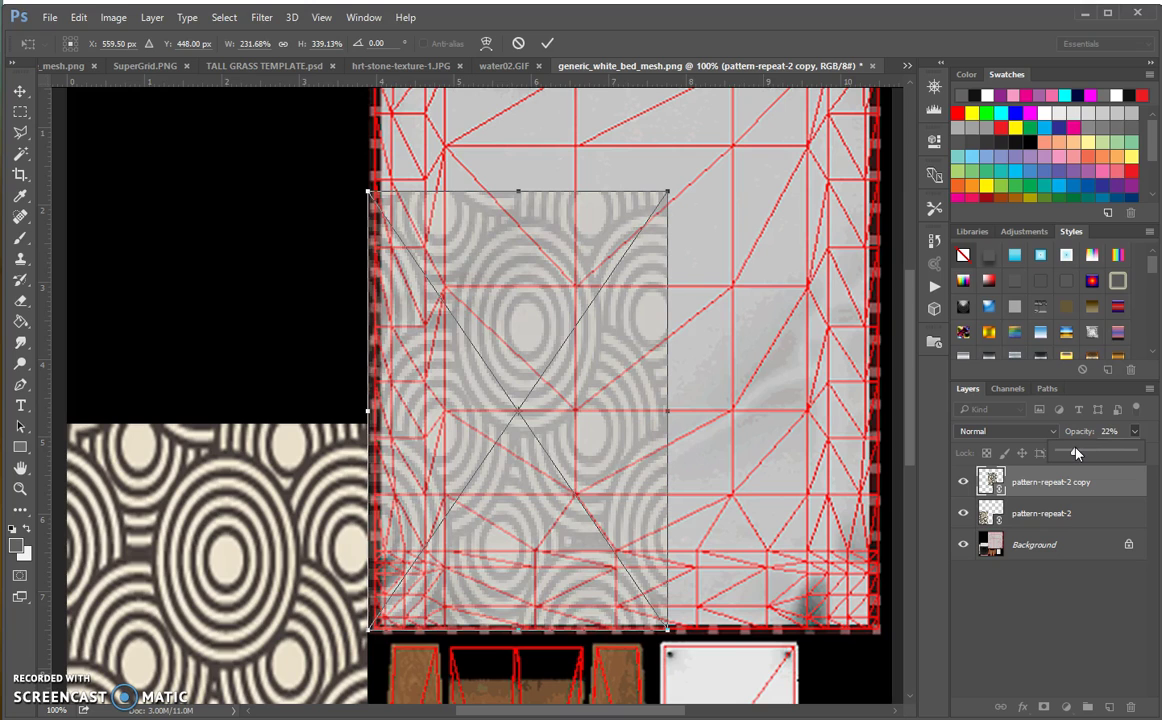
mouse_move(1116, 455)
mouse_down()
mouse_move(1138, 457)
mouse_move(1070, 460)
mouse_move(1126, 462)
mouse_up()
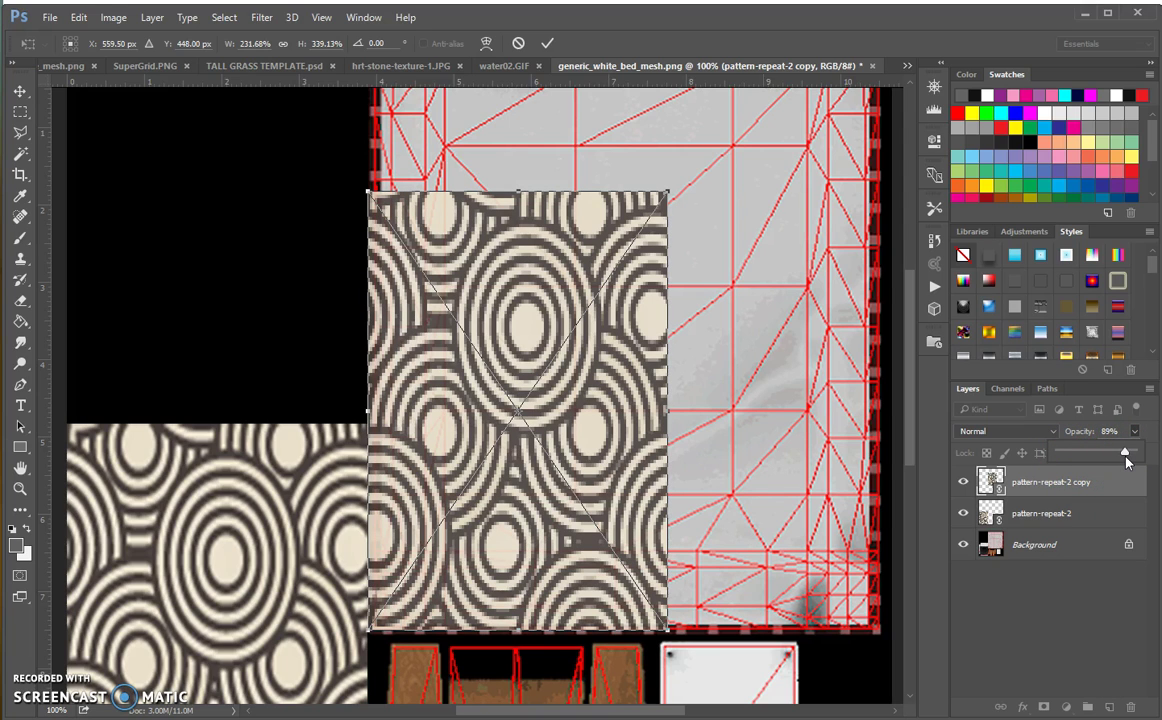
drag(1098, 462, 1078, 463)
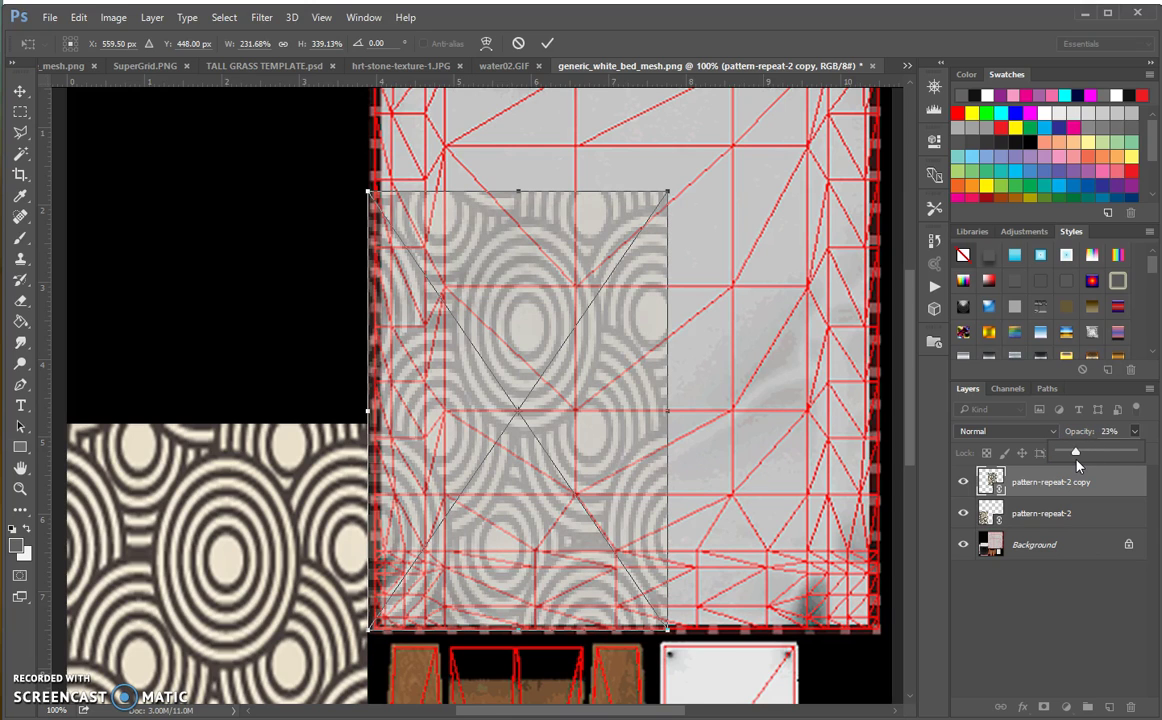
drag(1077, 463, 1107, 465)
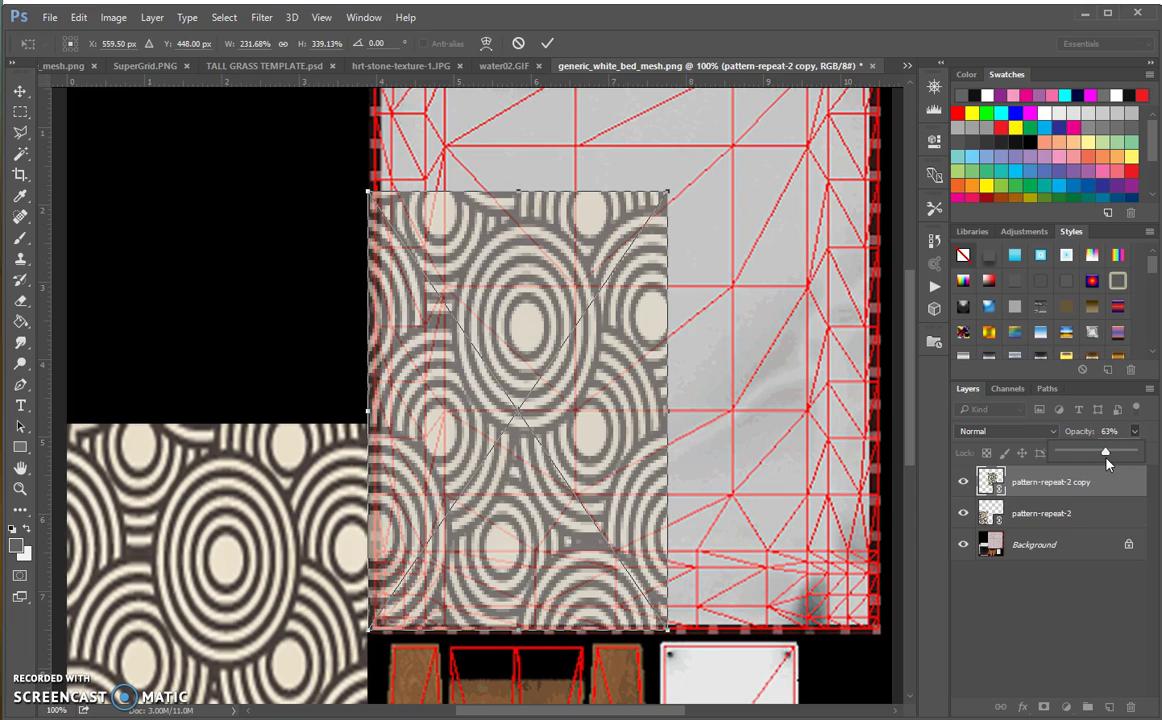
drag(1093, 462, 1093, 463)
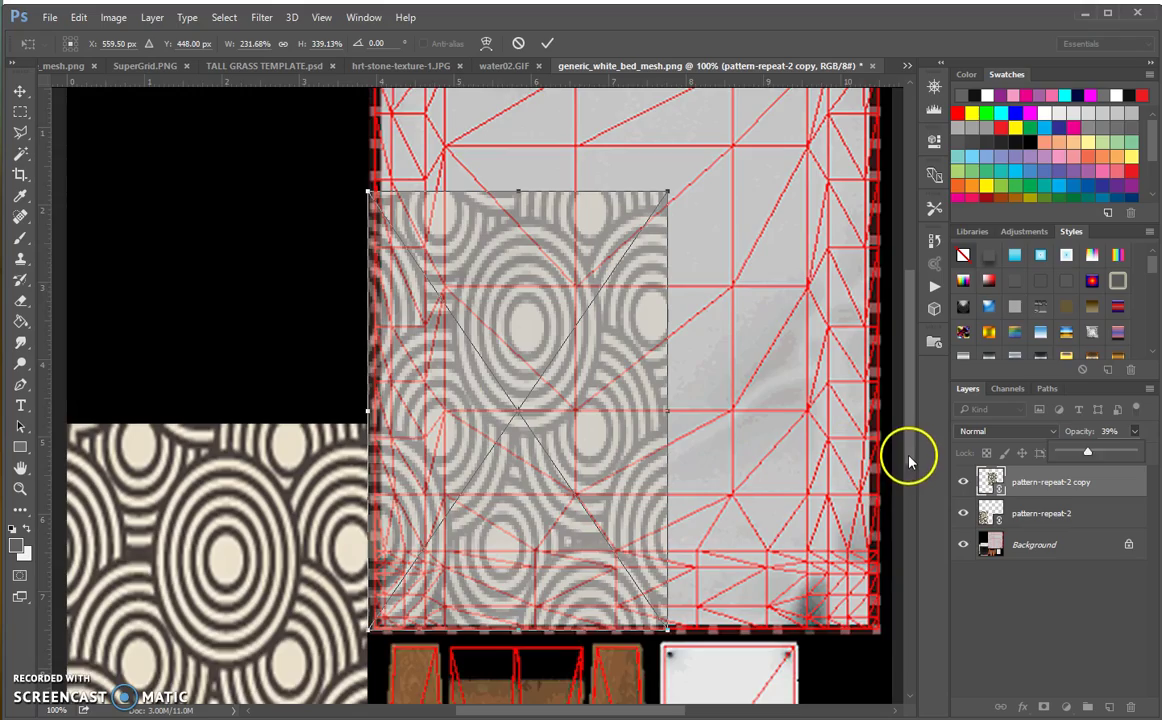
Step: Stretch the pattern copy to the panel's corners, apply the resize, and set opacity to 100%
drag(908, 453, 903, 430)
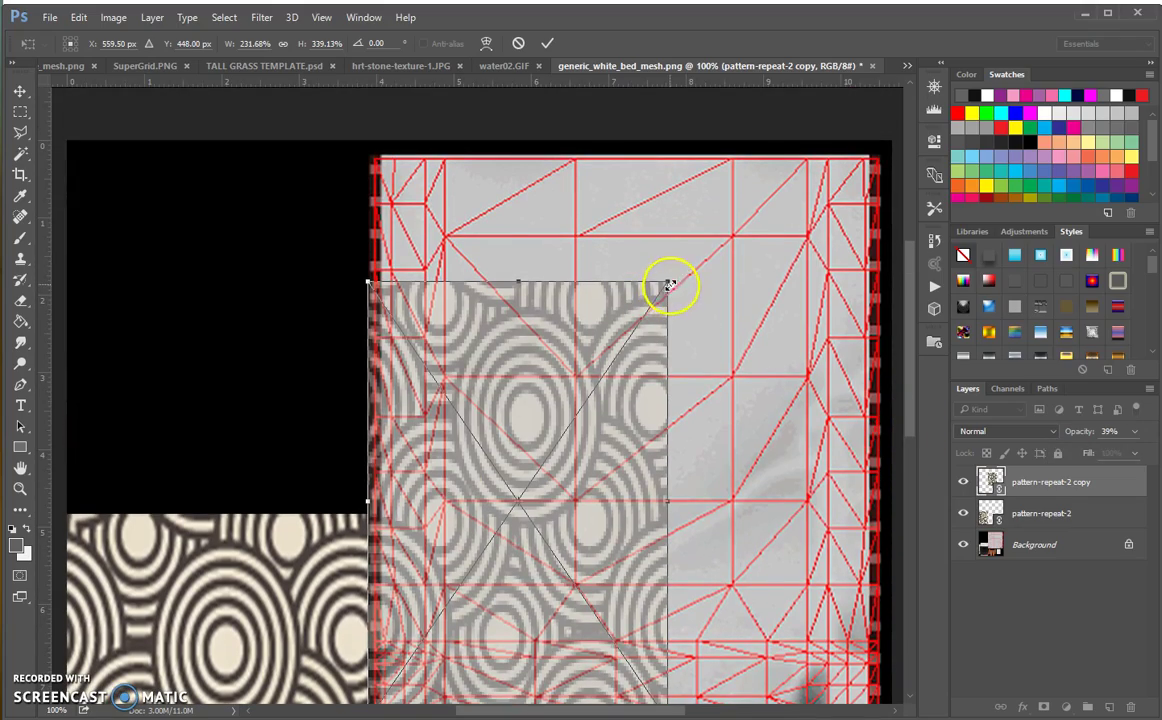
drag(666, 280, 885, 156)
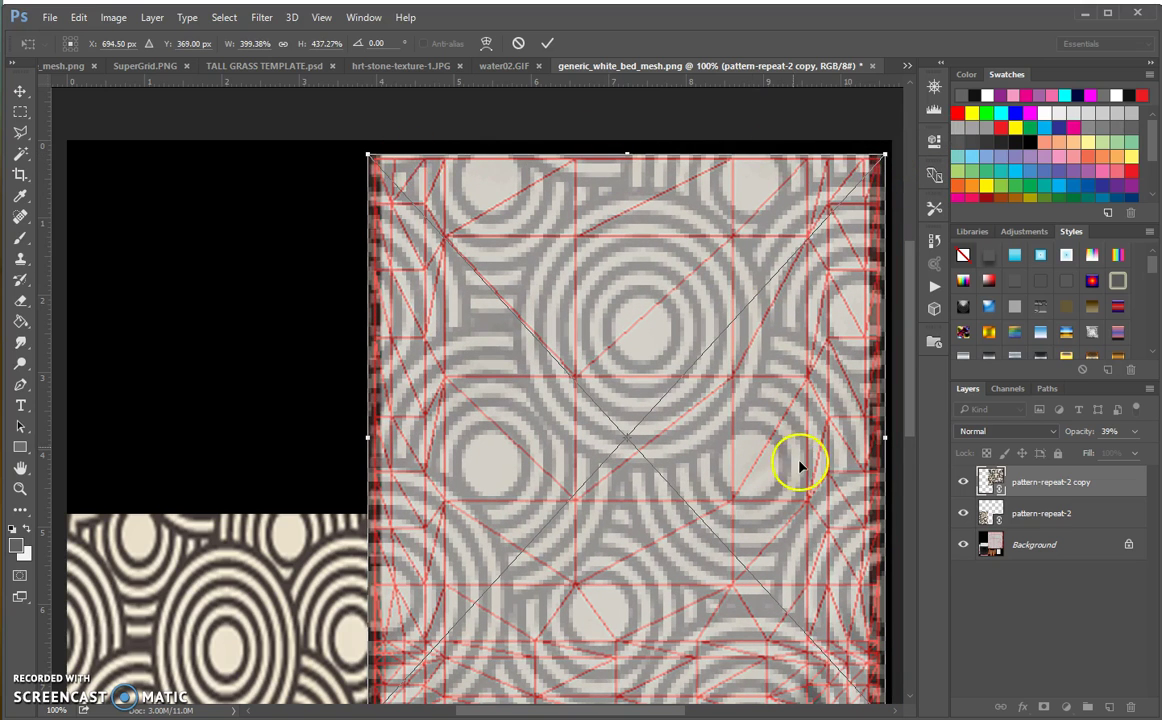
scroll(795, 455, down, 5)
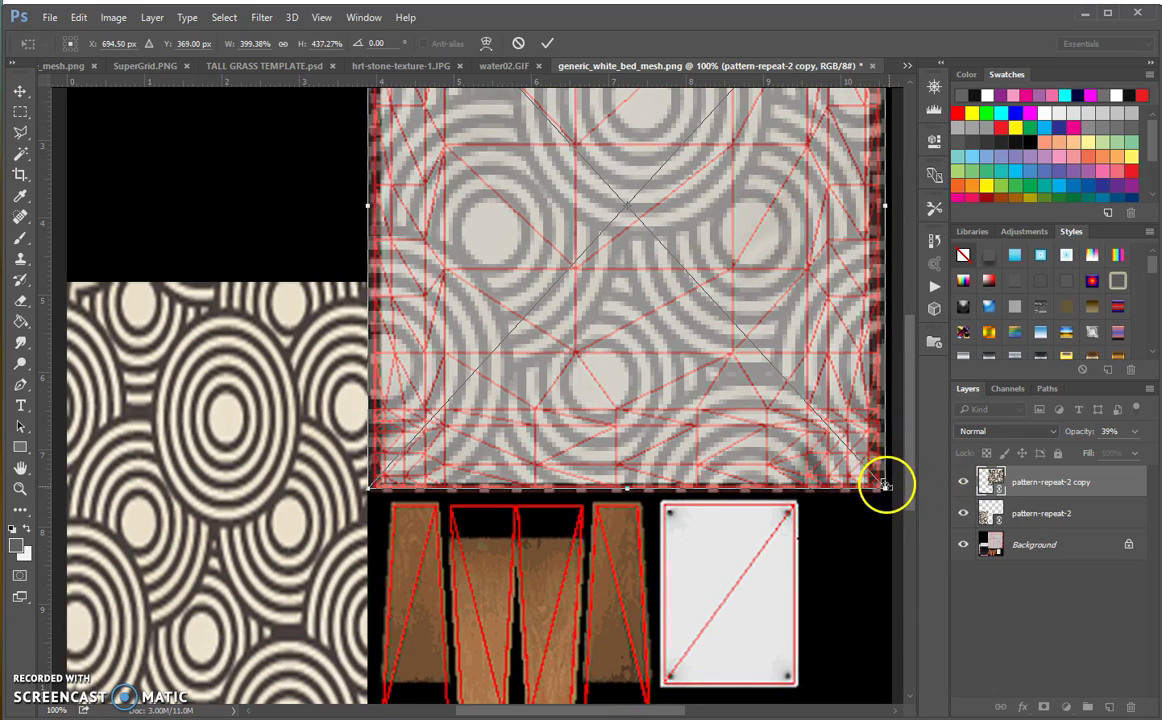
drag(885, 489, 886, 491)
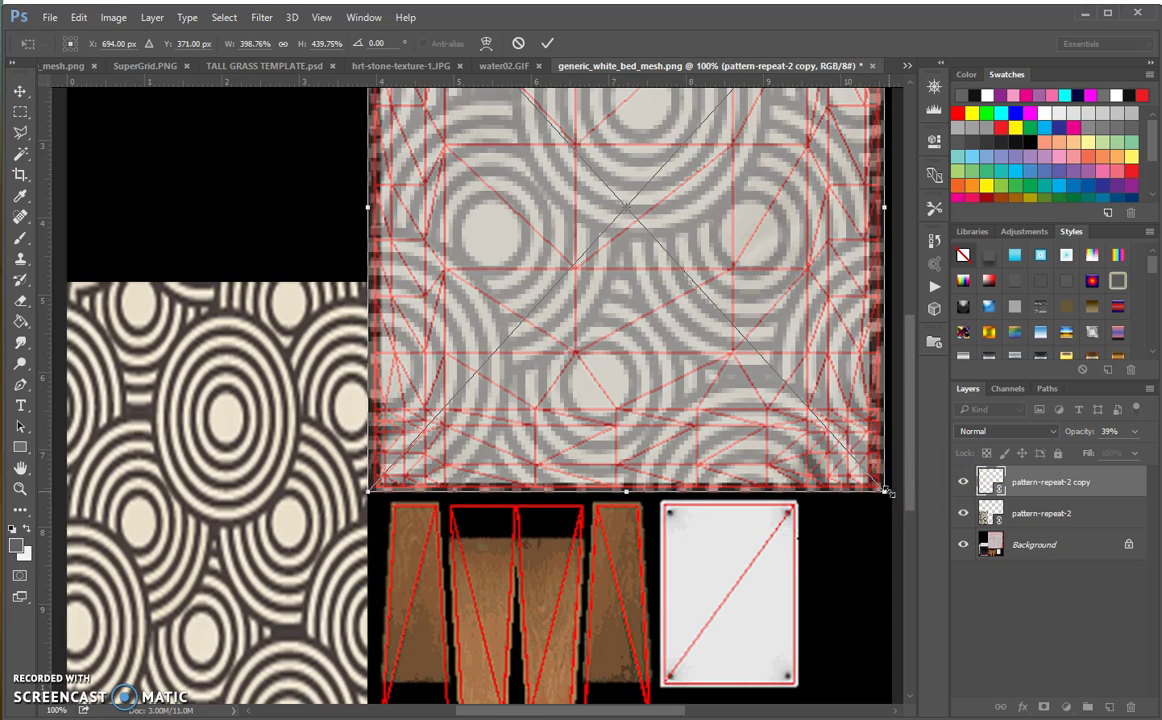
click(549, 43)
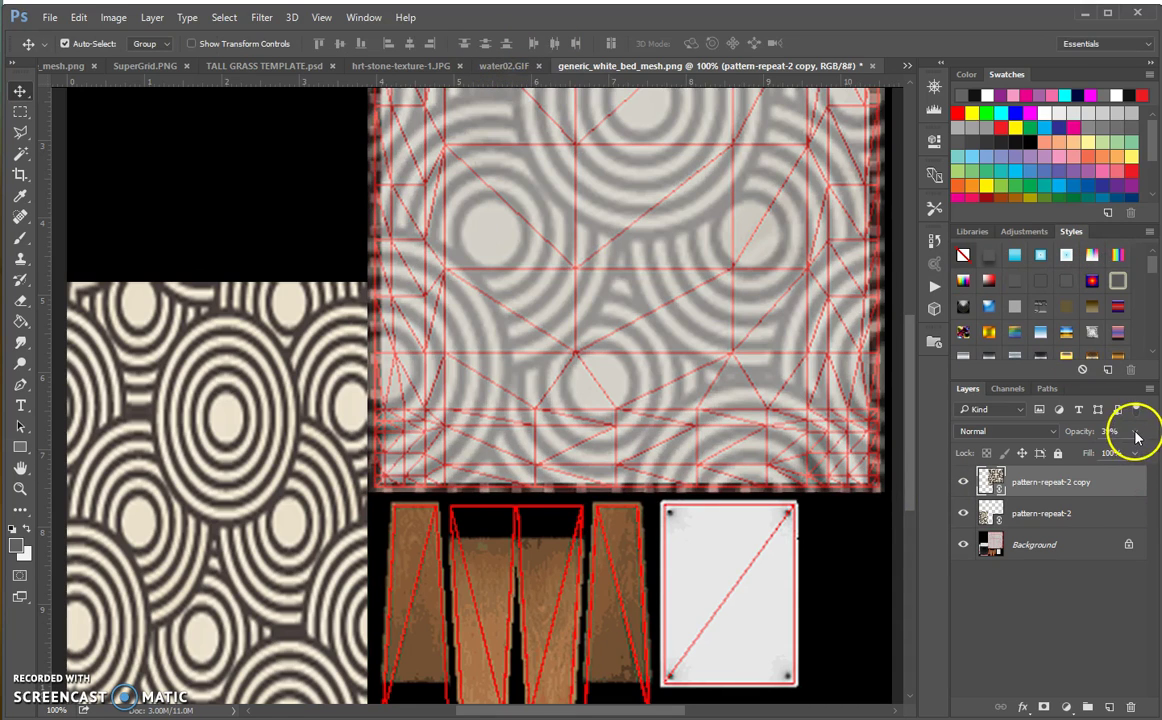
drag(1118, 450, 1145, 452)
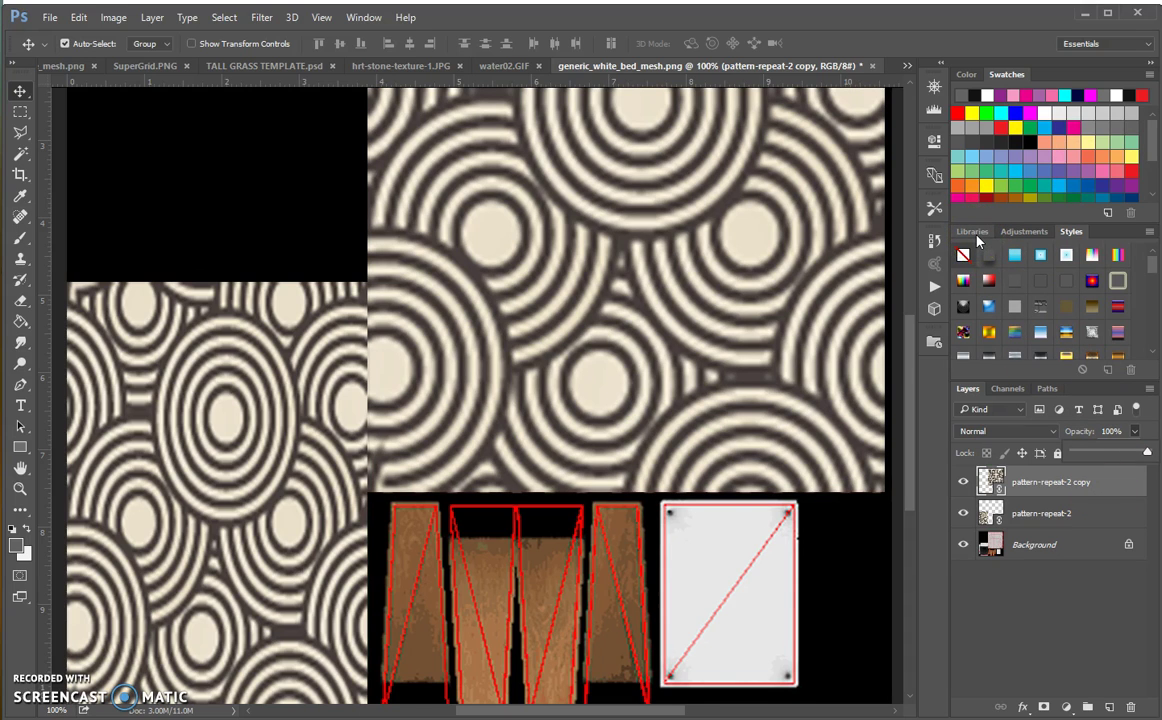
Step: Enlarge My Library and drag the pattern-repeat-2 layer into it as a new asset
scroll(520, 352, down, 3)
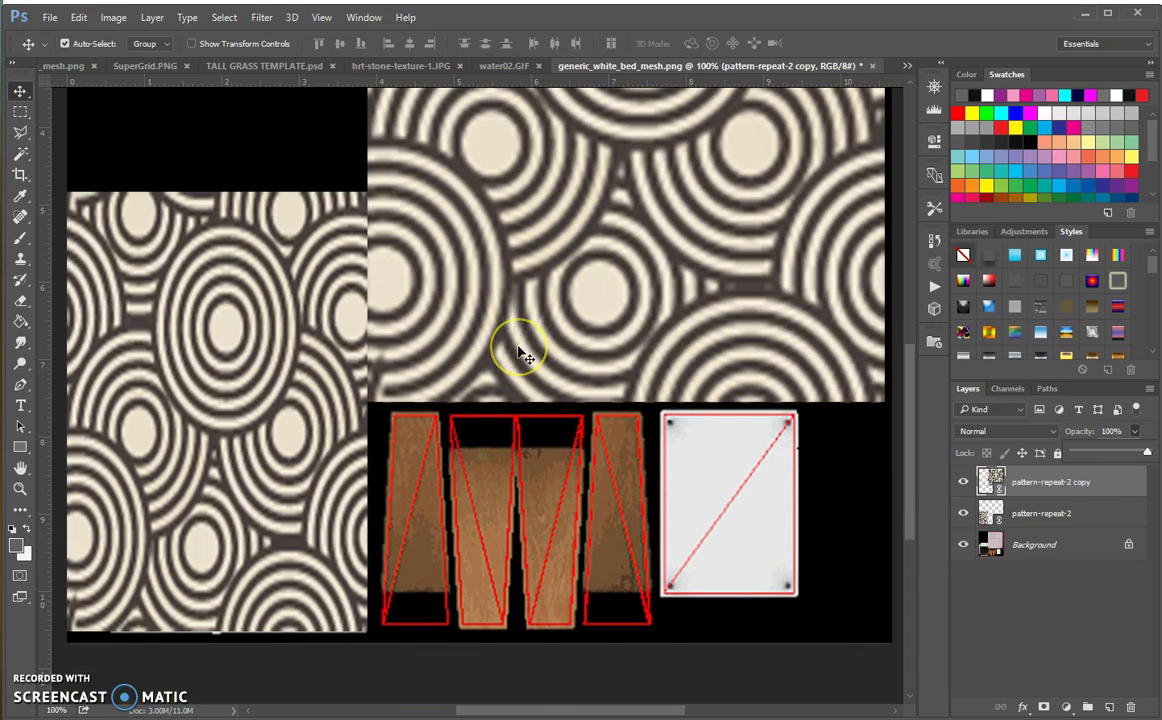
click(982, 233)
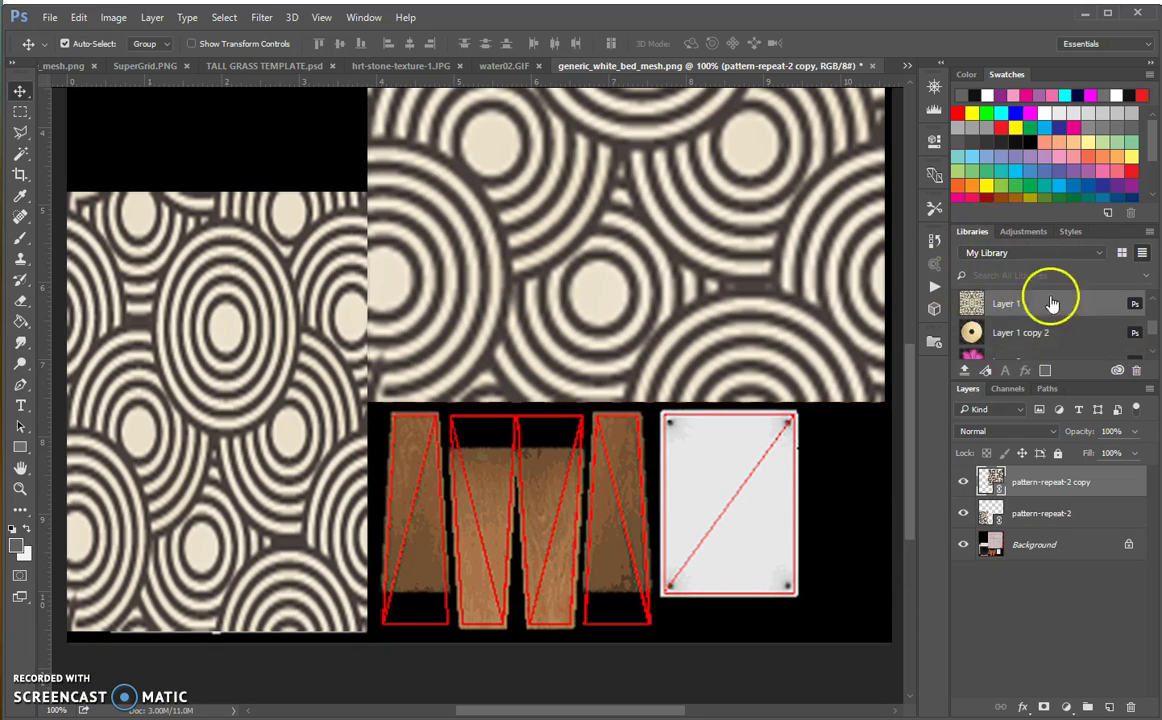
drag(1071, 384, 1084, 467)
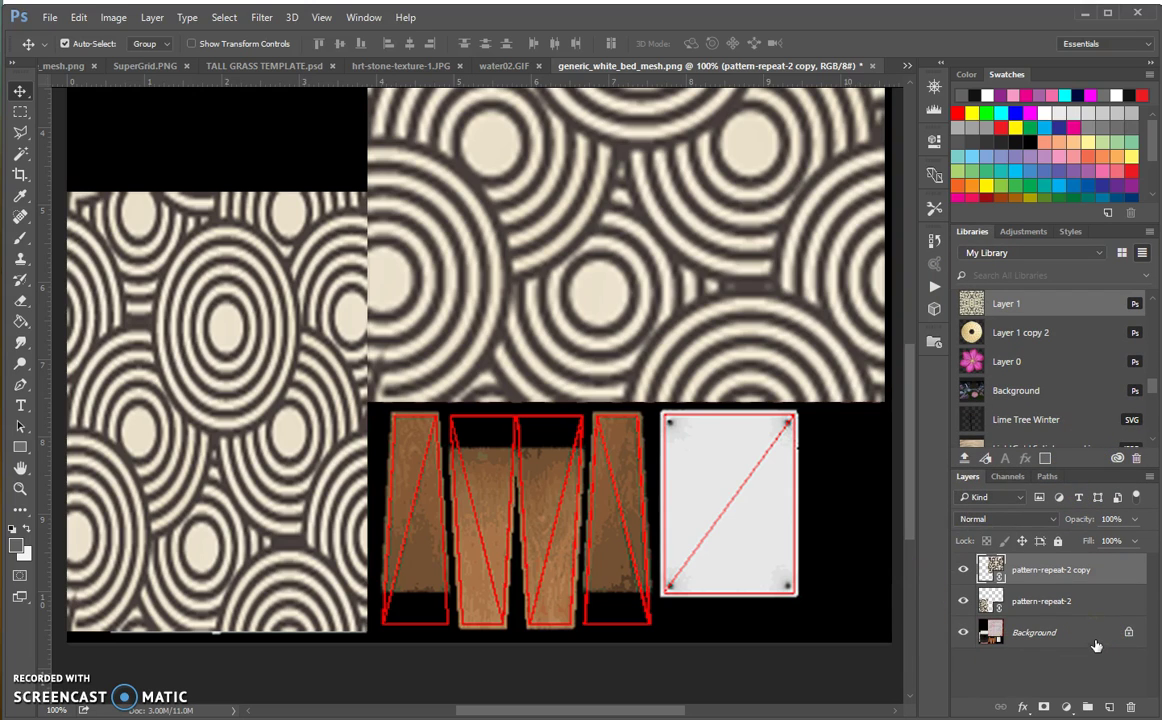
drag(1096, 645, 1040, 602)
drag(1040, 604, 1047, 400)
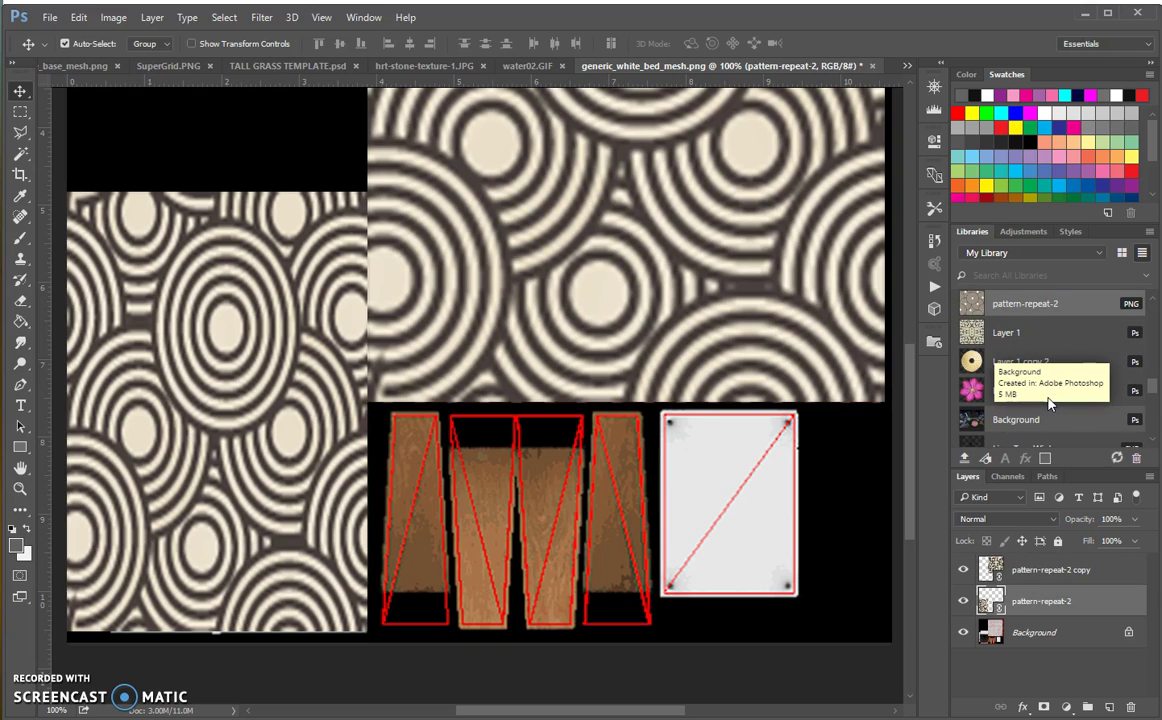
right_click(1022, 306)
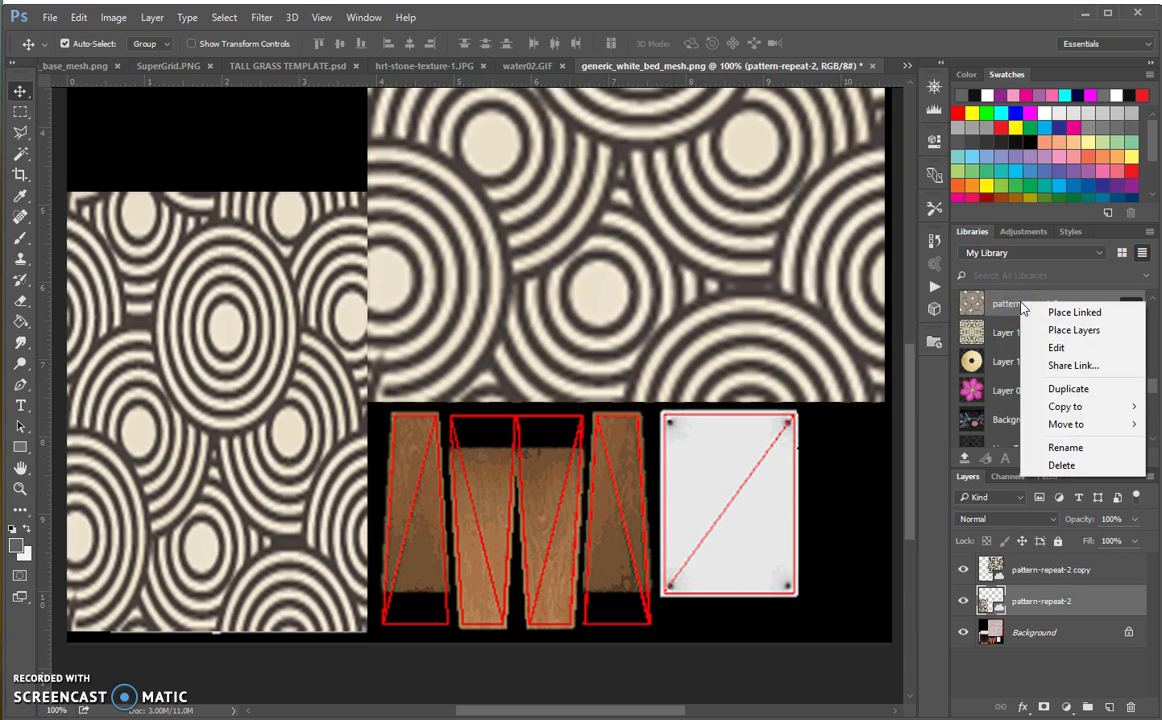
click(938, 680)
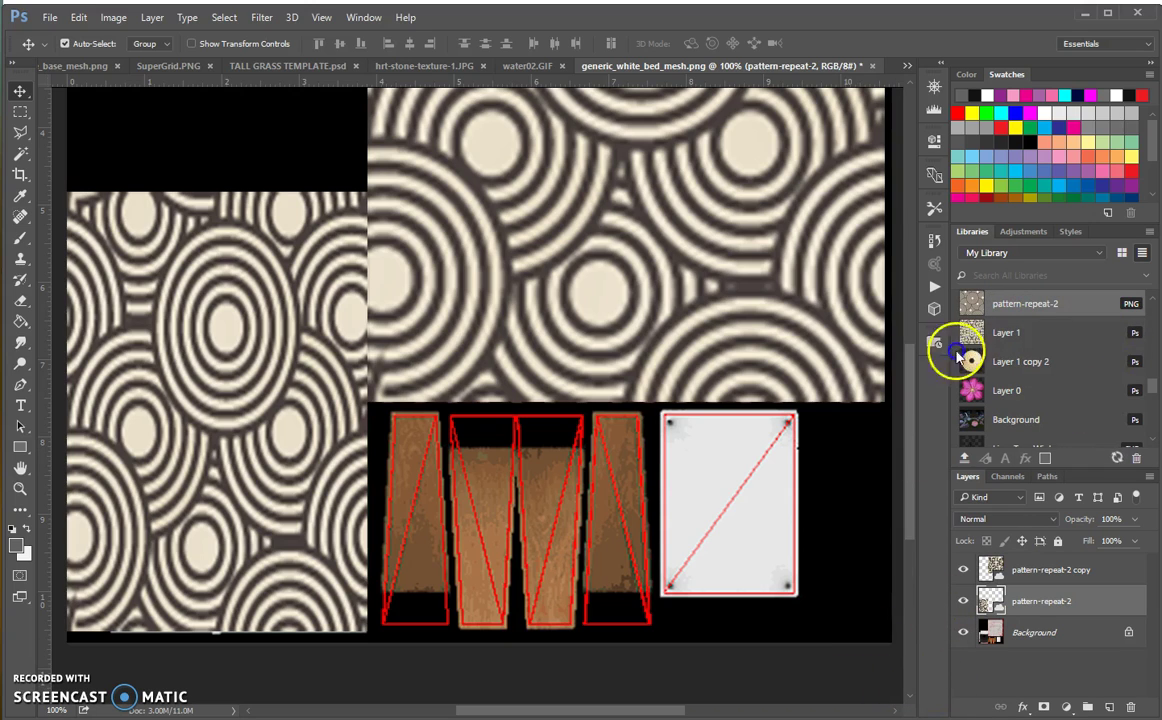
click(1022, 387)
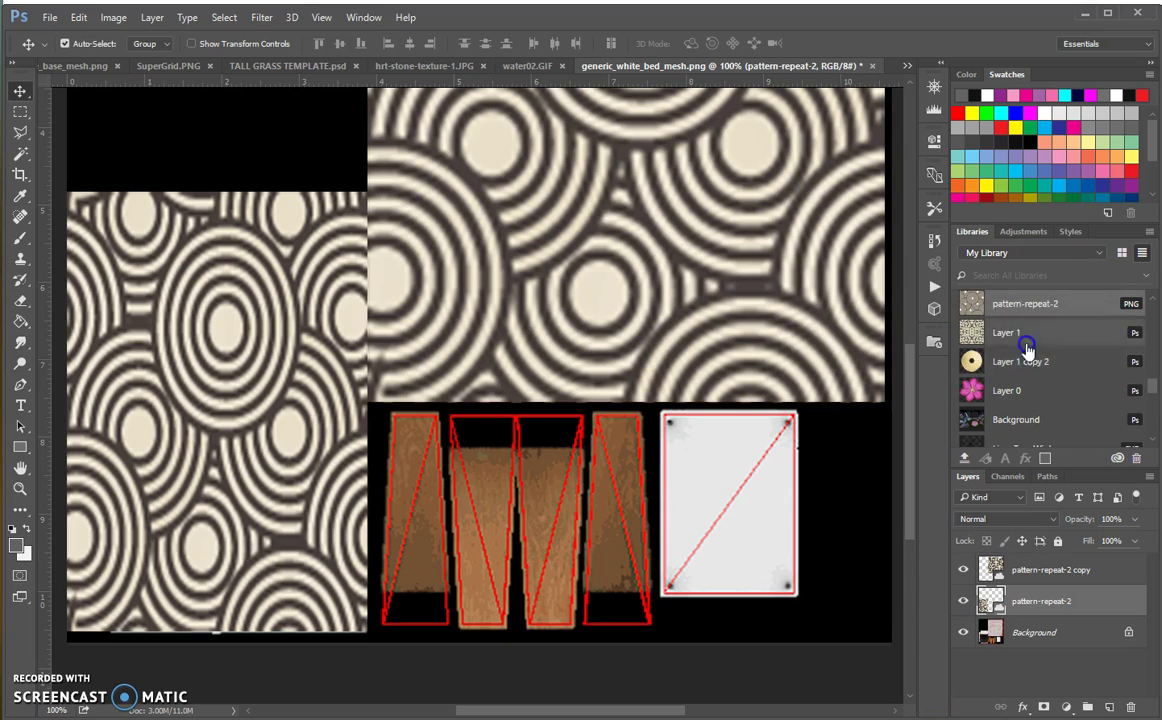
Step: Find the 110554 wood texture in Libraries and drop it onto the bottom wood pieces
scroll(1024, 376, down, 5)
scroll(1022, 374, down, 2)
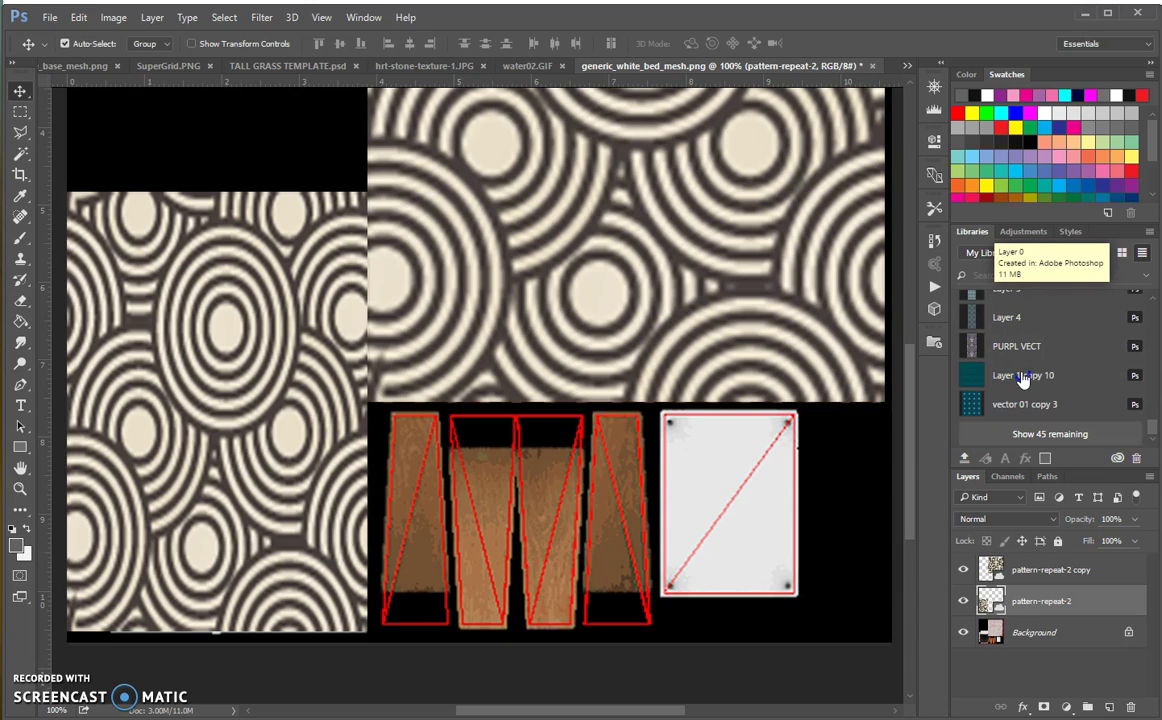
click(1055, 436)
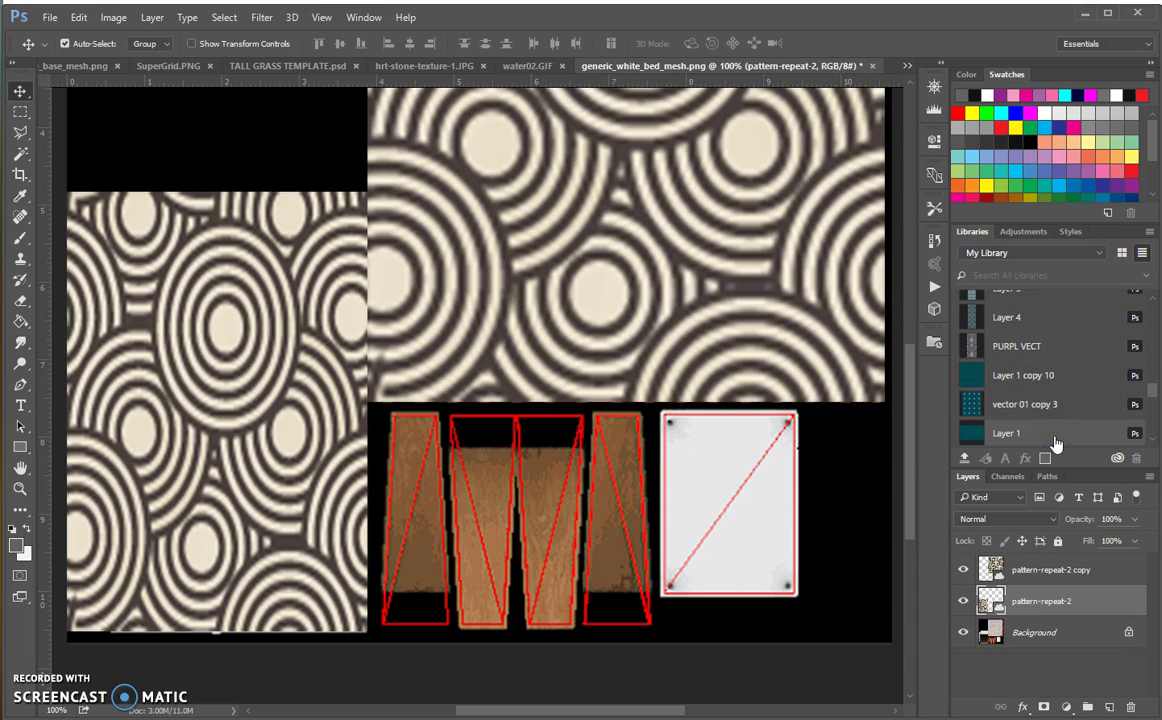
scroll(1052, 437, down, 10)
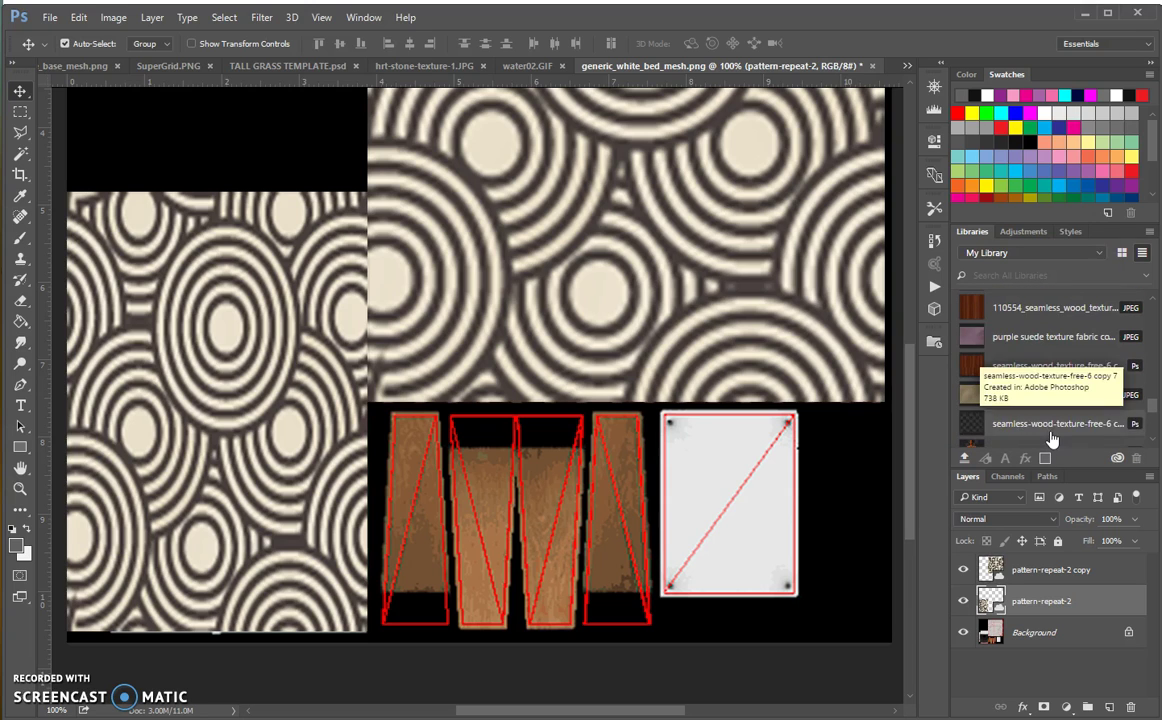
scroll(990, 420, up, 1)
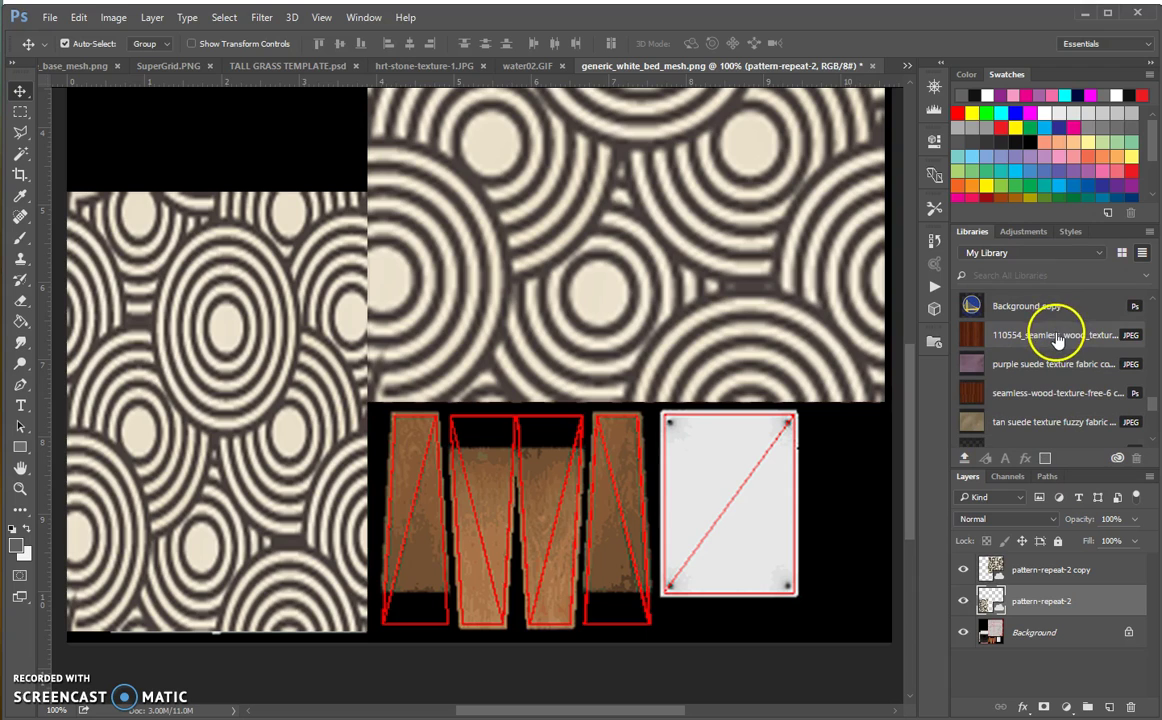
drag(1058, 338, 730, 386)
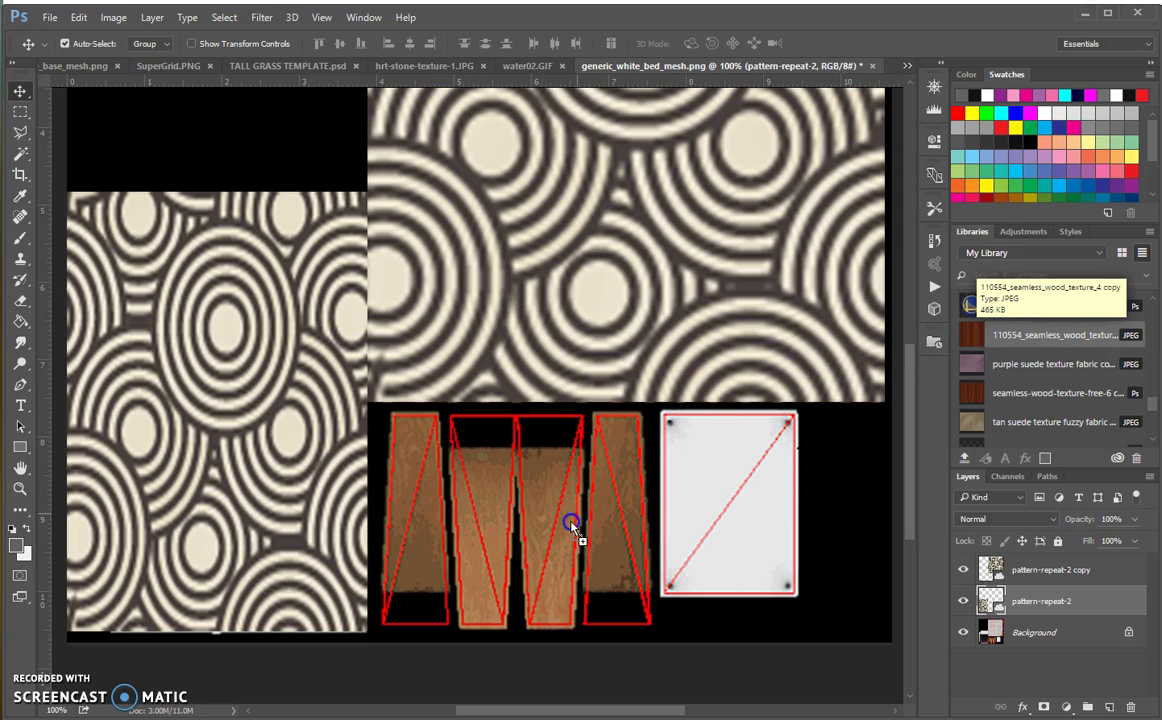
drag(571, 525, 570, 521)
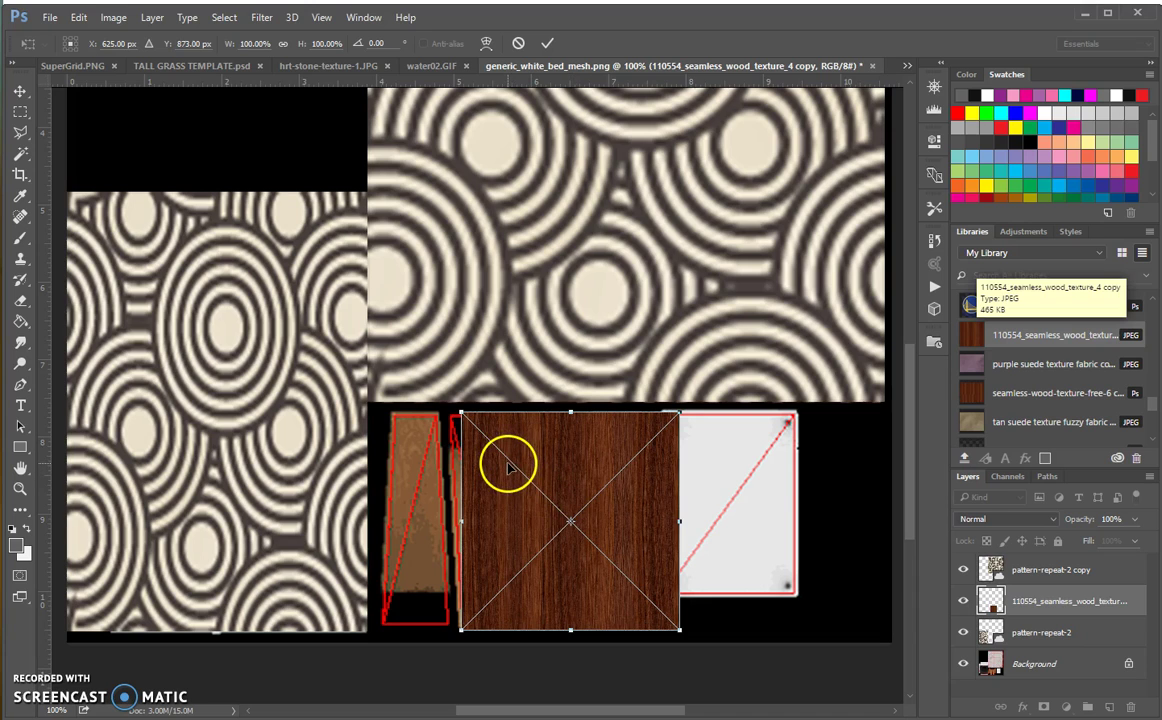
Step: Rotate the wood texture 90°, stretch it across all bottom pieces, and apply it
click(384, 42)
text(90)
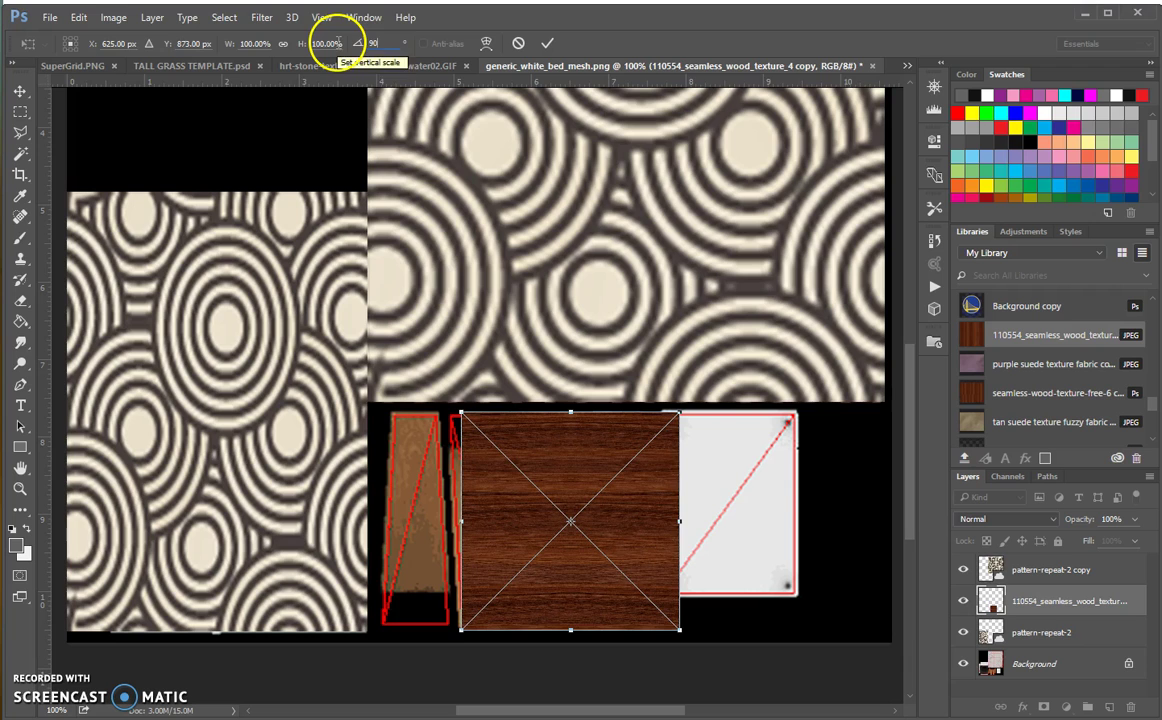
drag(461, 411, 406, 412)
drag(679, 521, 608, 521)
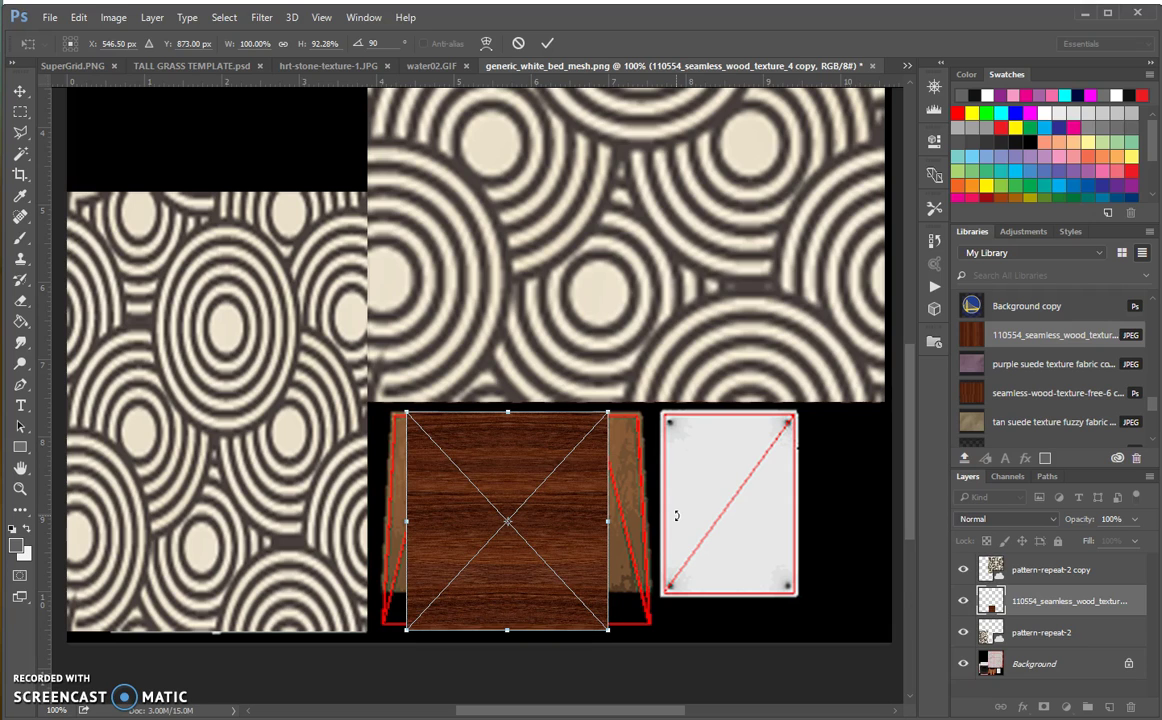
drag(609, 520, 822, 502)
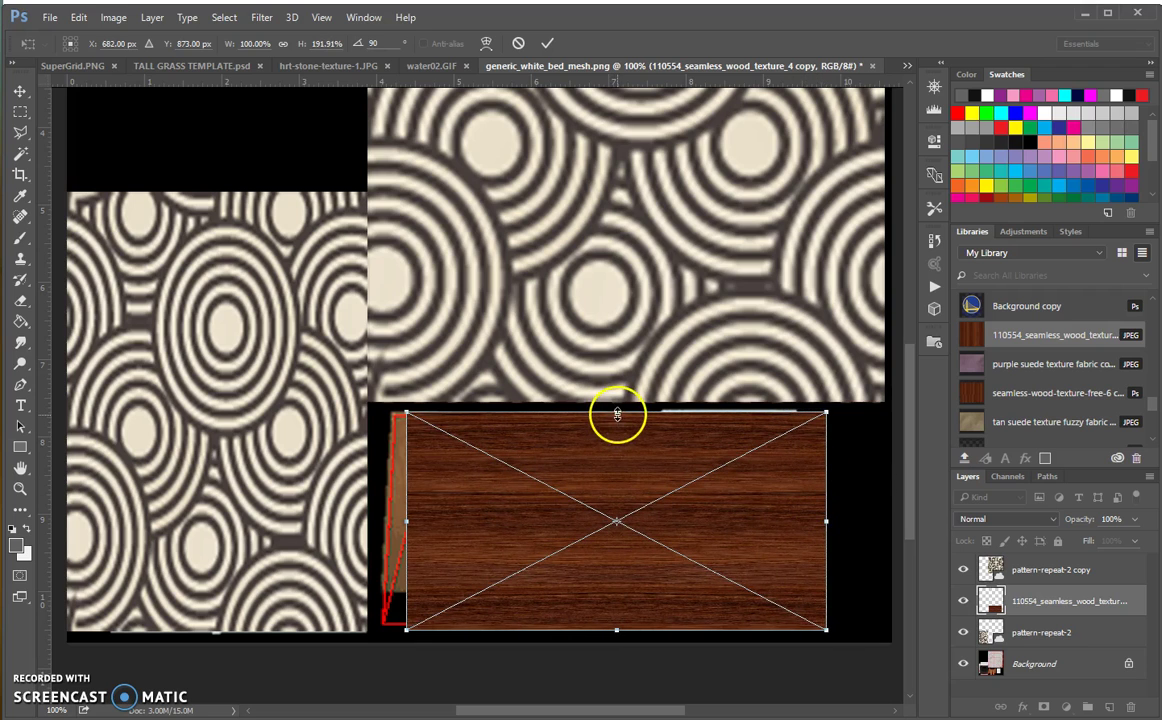
drag(617, 411, 612, 412)
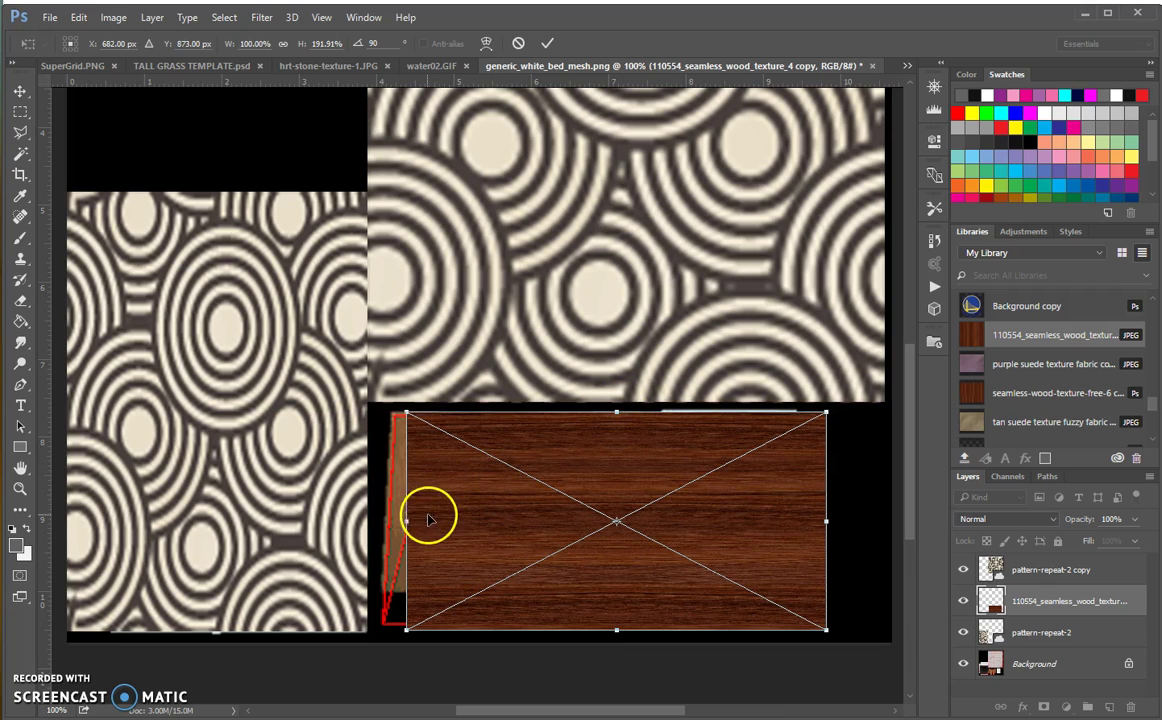
drag(408, 521, 383, 525)
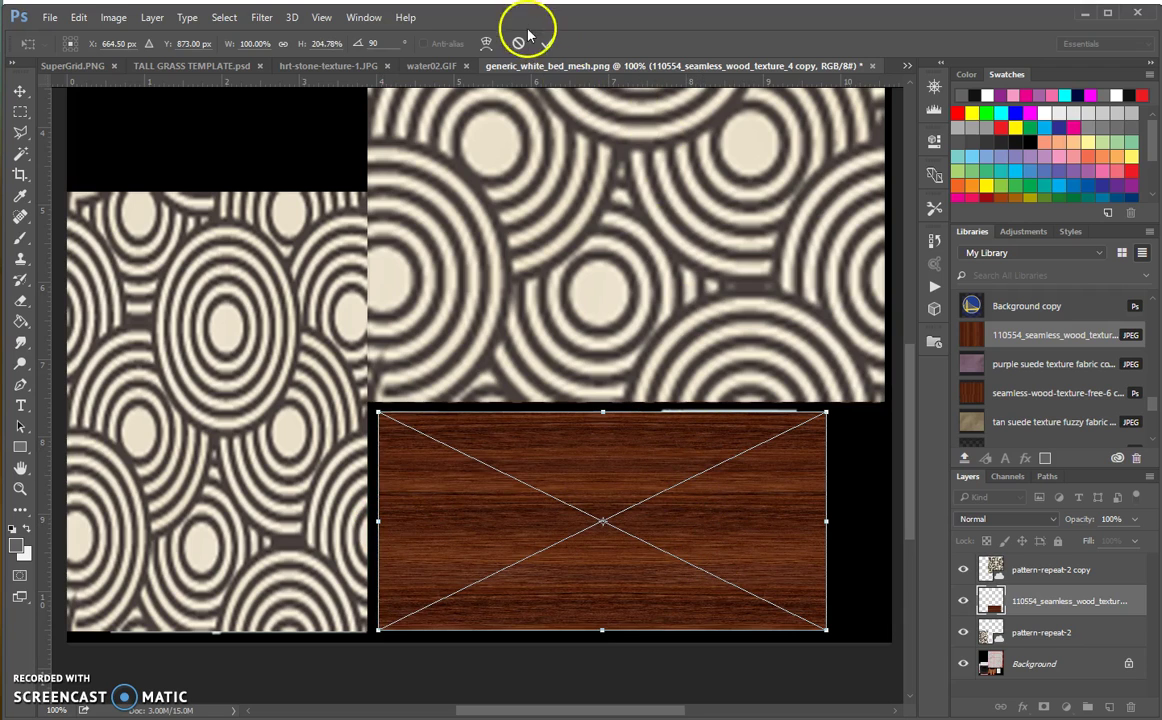
click(548, 43)
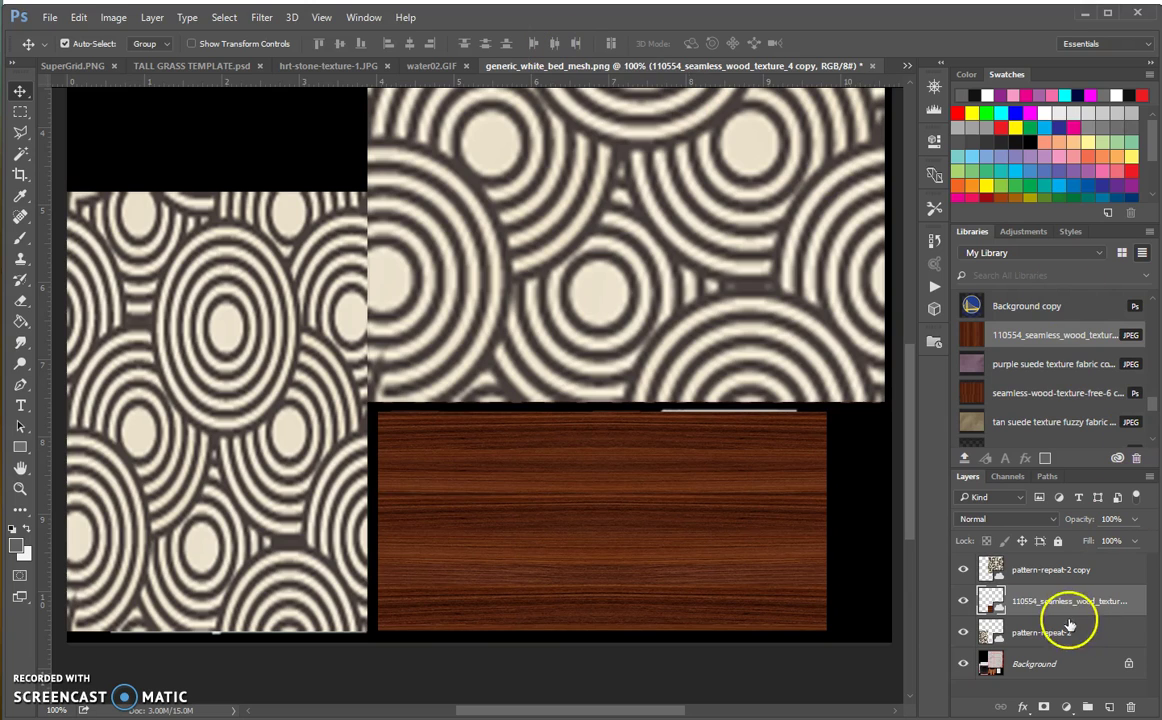
Step: Add a new empty layer above the pattern-repeat-2 copy and zoom out to the whole document
click(1046, 570)
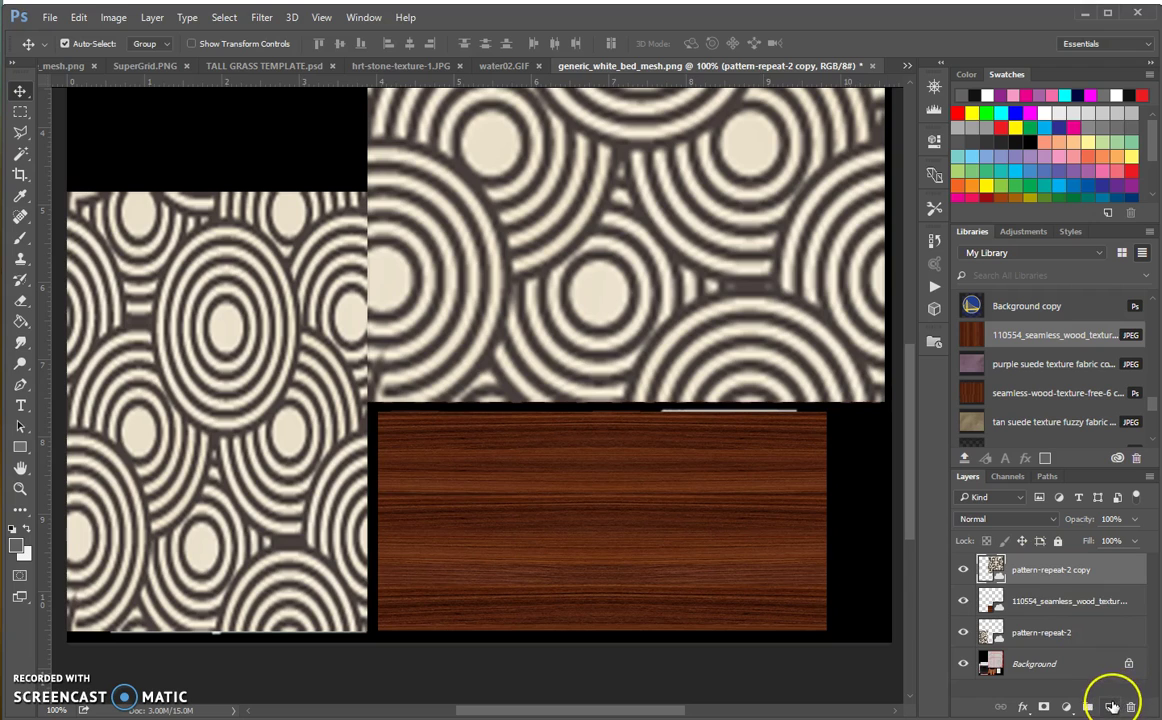
click(1110, 707)
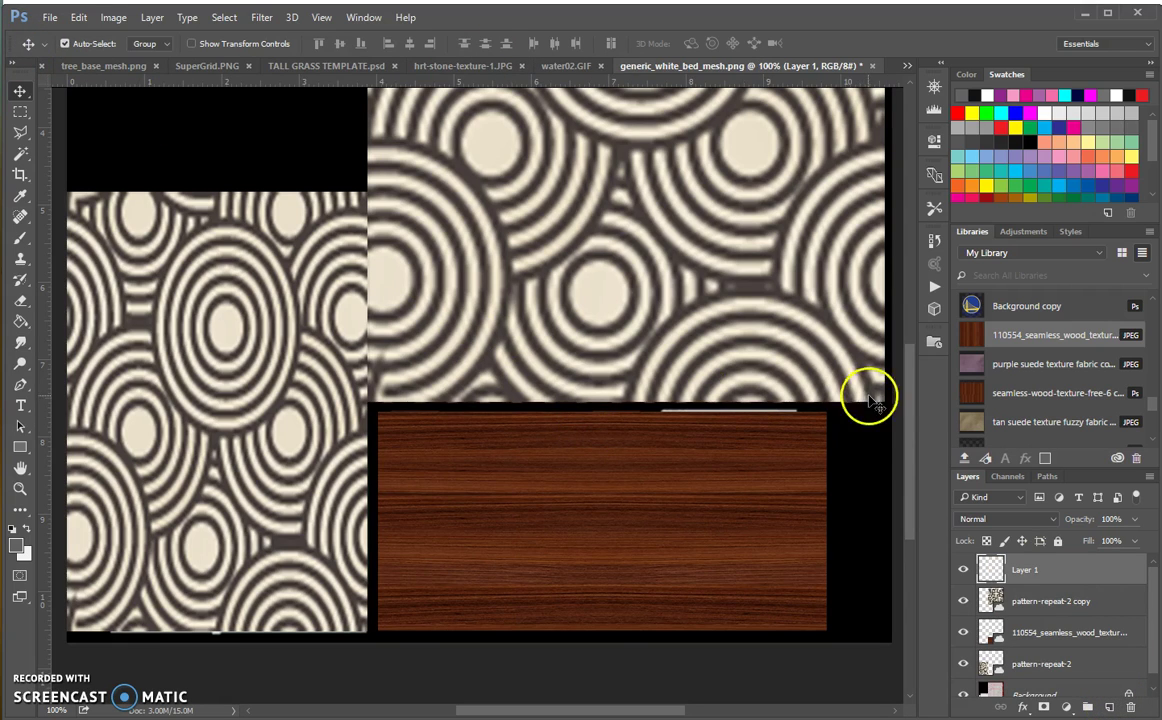
drag(912, 470, 913, 372)
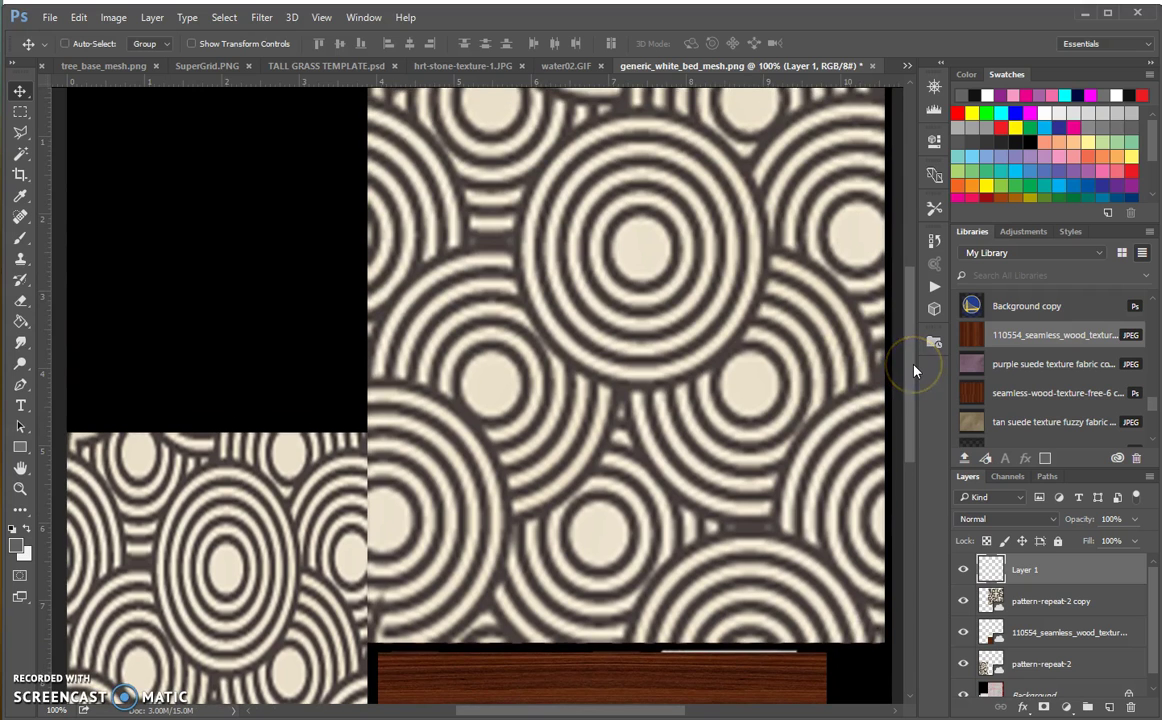
key(ctrl+minus)
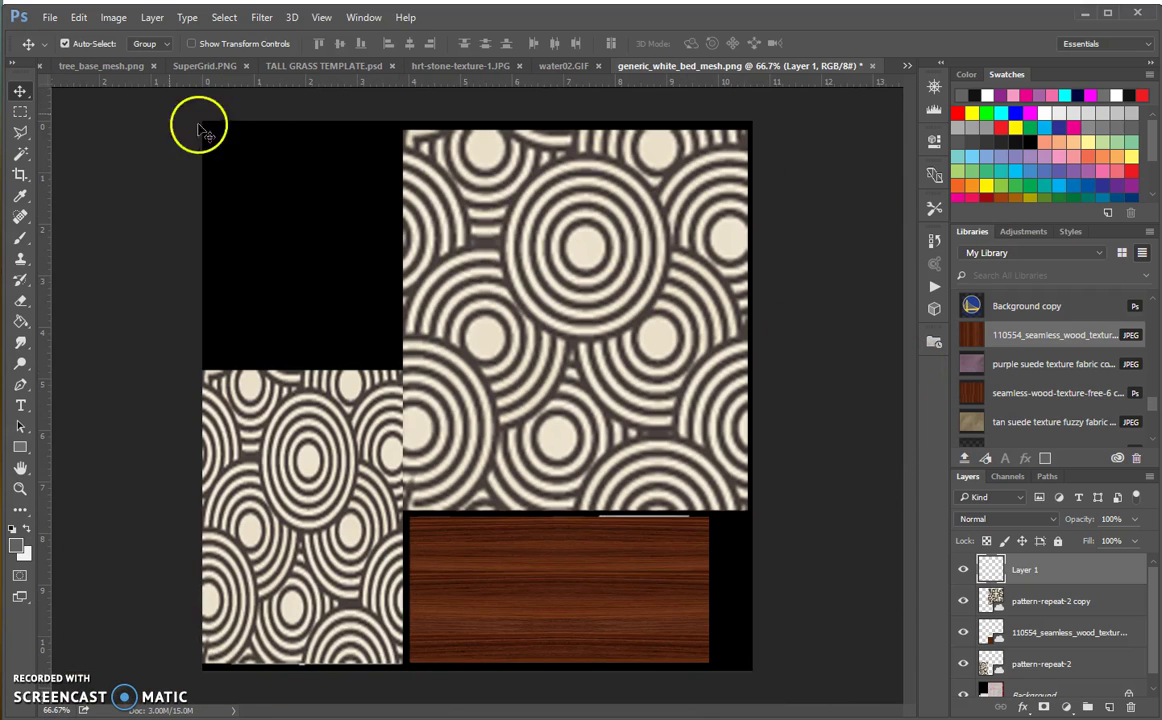
Step: Place Linked the generic_white_bed_overlay image from the Desktop
click(48, 18)
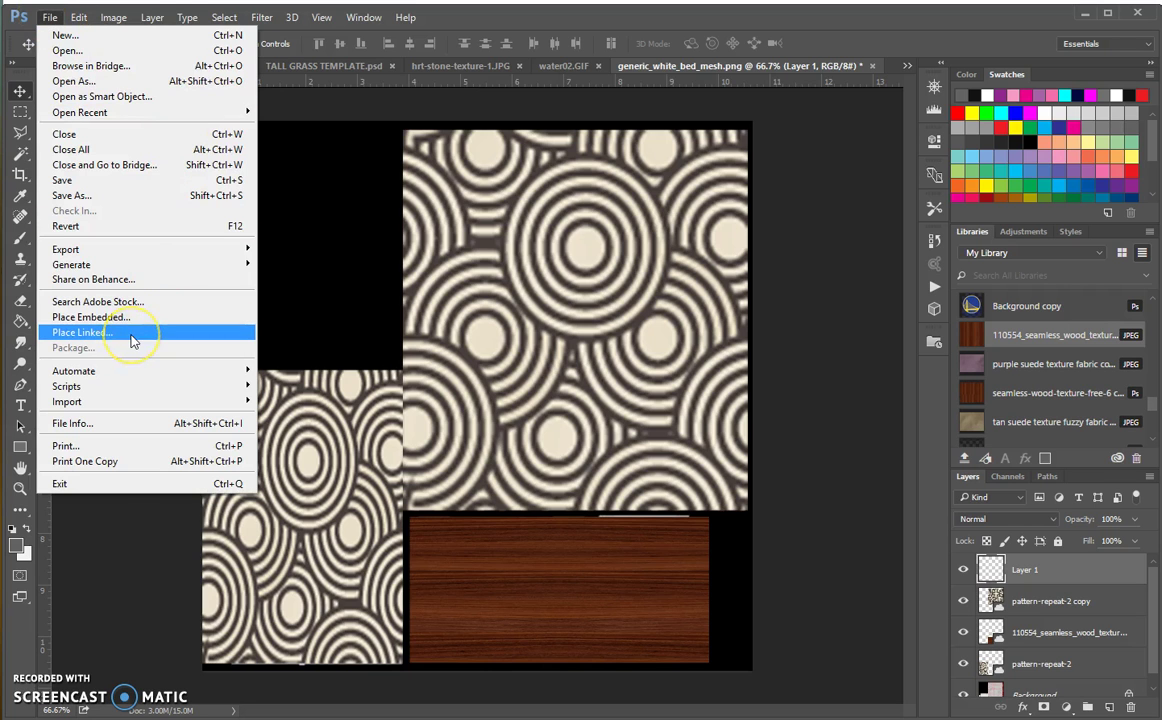
click(131, 336)
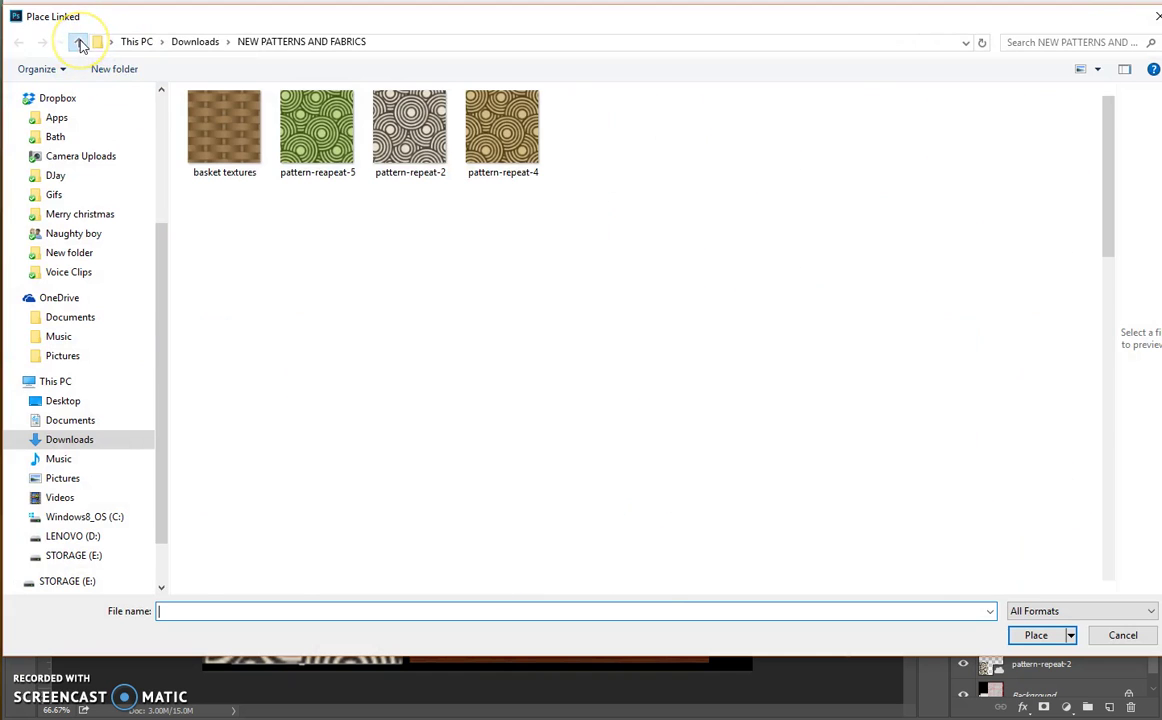
scroll(150, 117, up, 4)
click(122, 117)
scroll(437, 305, down, 3)
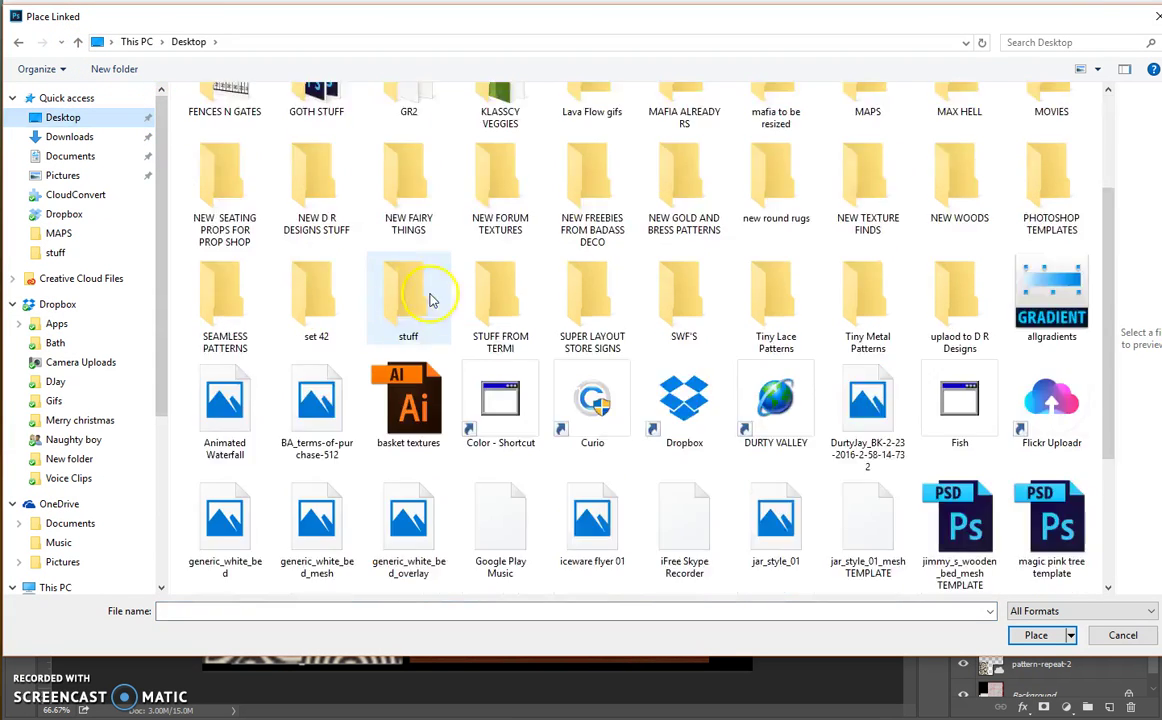
scroll(437, 305, down, 2)
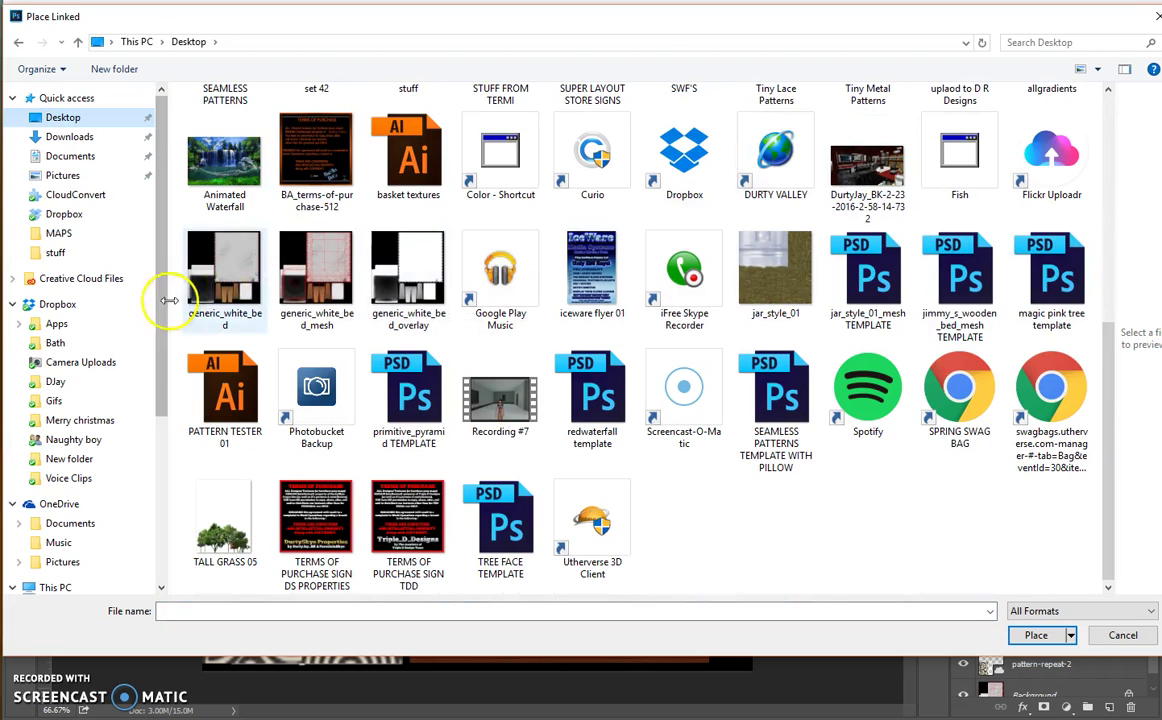
click(435, 318)
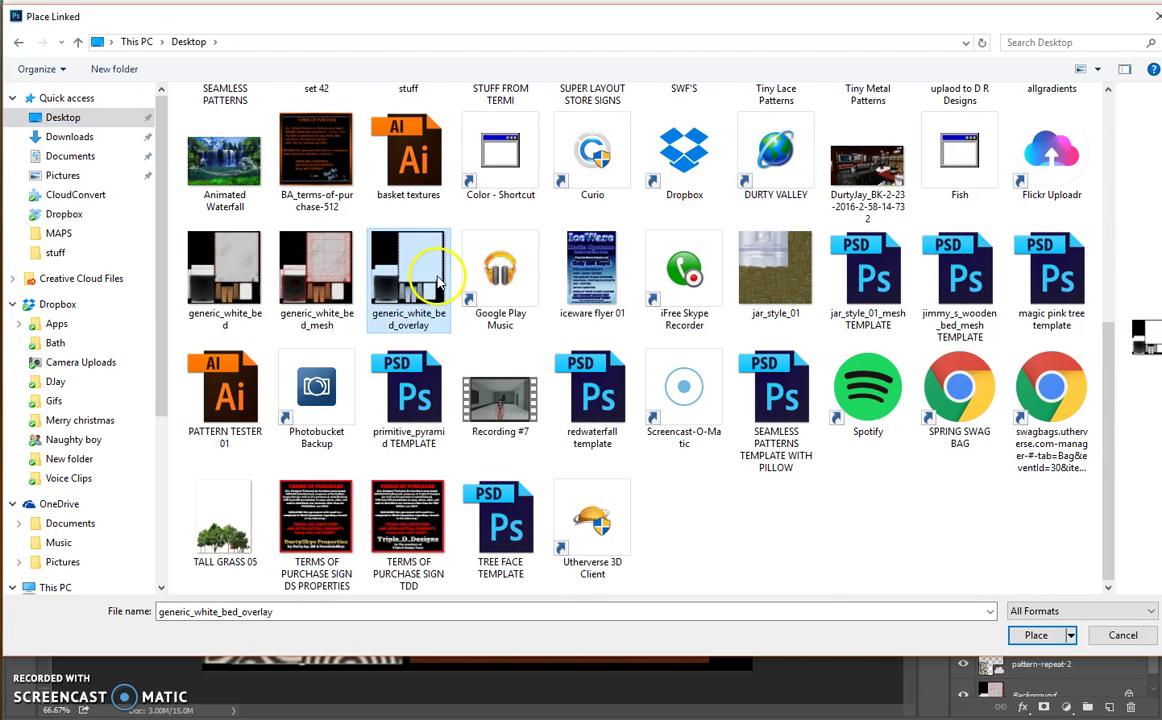
click(1035, 636)
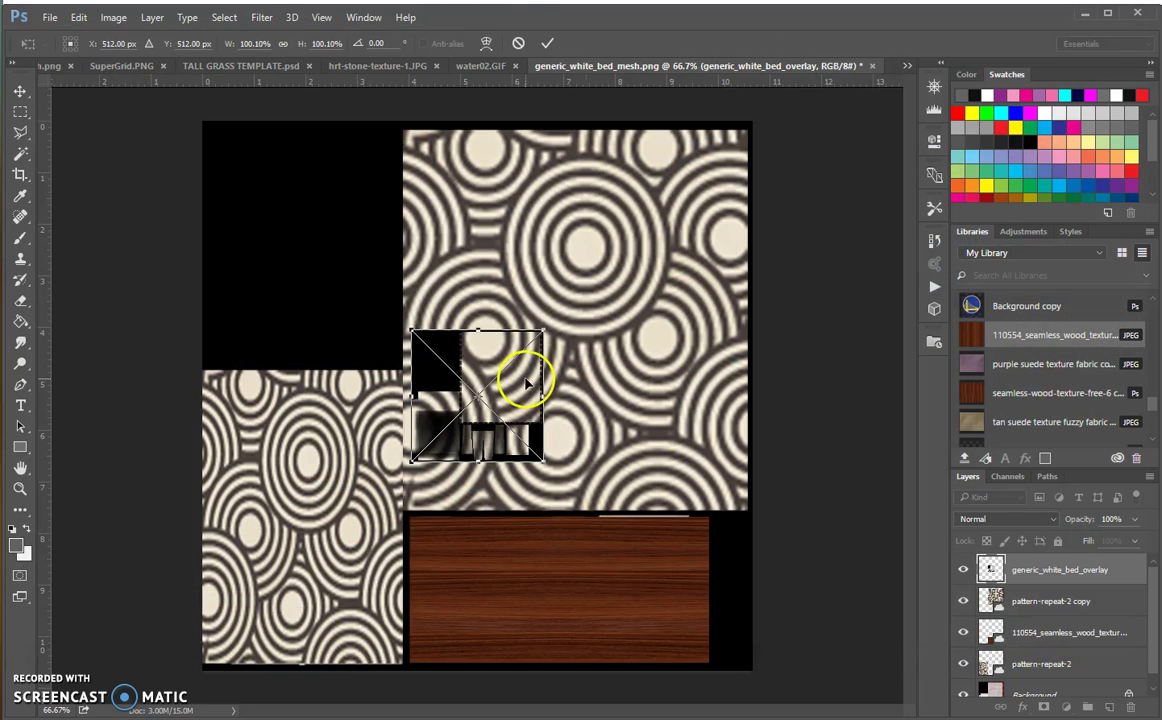
Step: Scale the overlay to fill the canvas, center and apply it, then set its opacity to 46%
drag(505, 382, 313, 193)
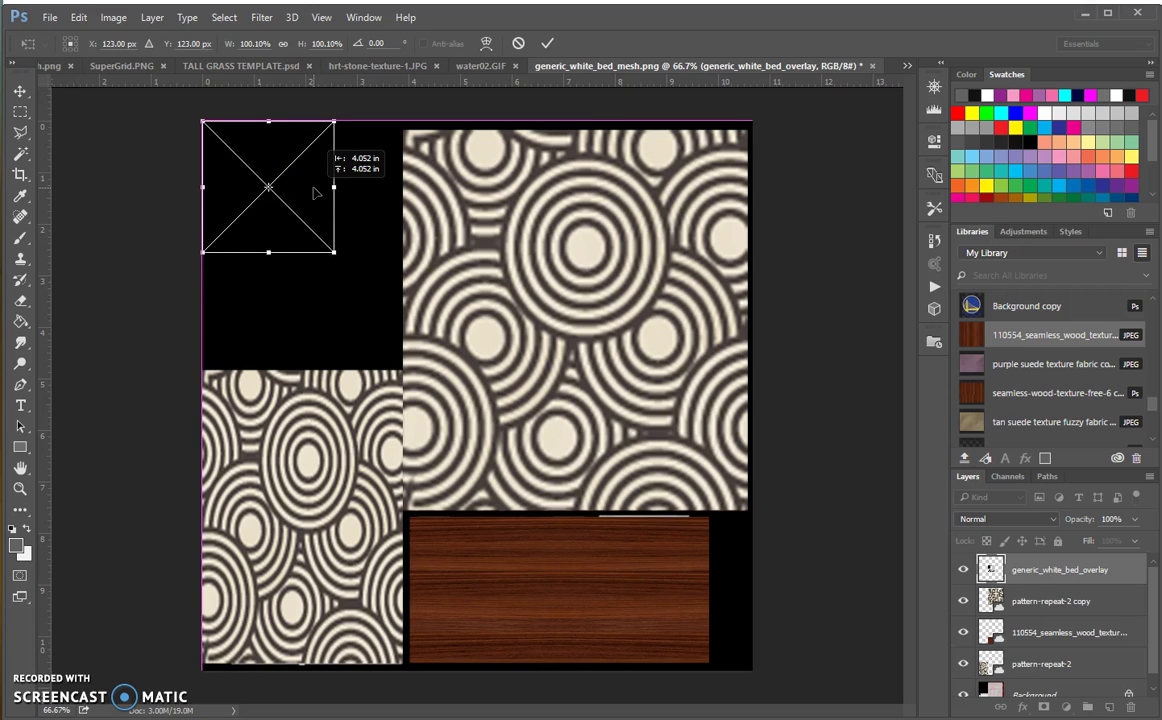
drag(313, 193, 752, 669)
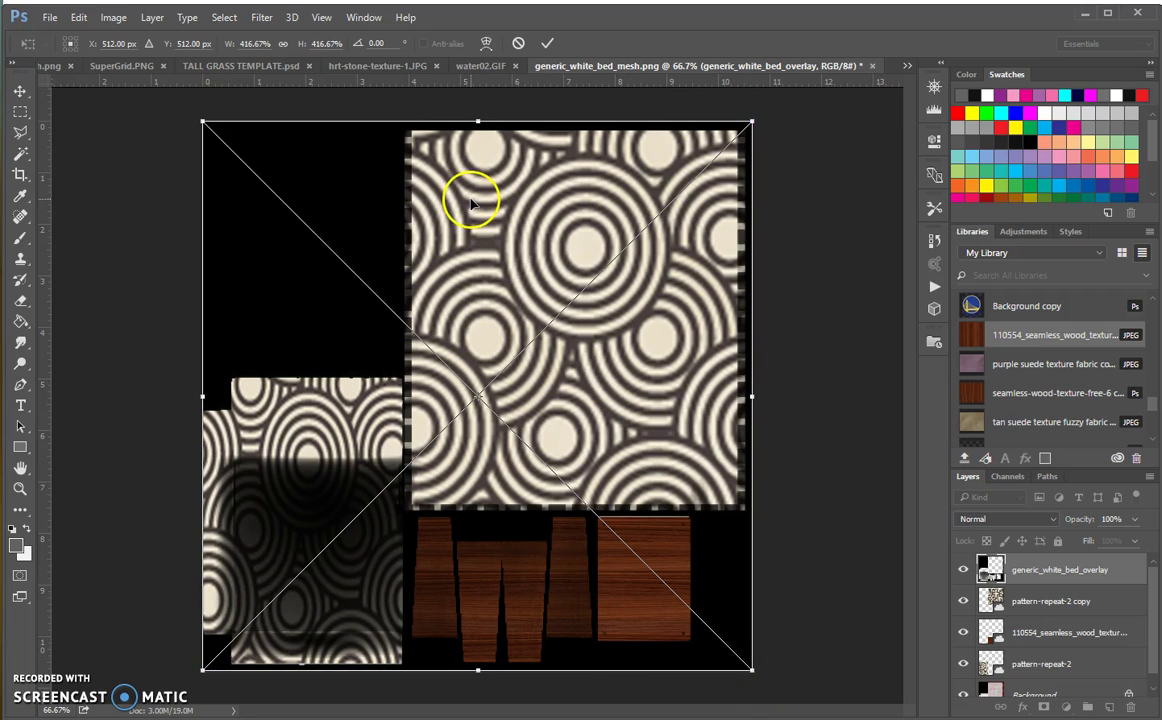
drag(470, 208, 469, 201)
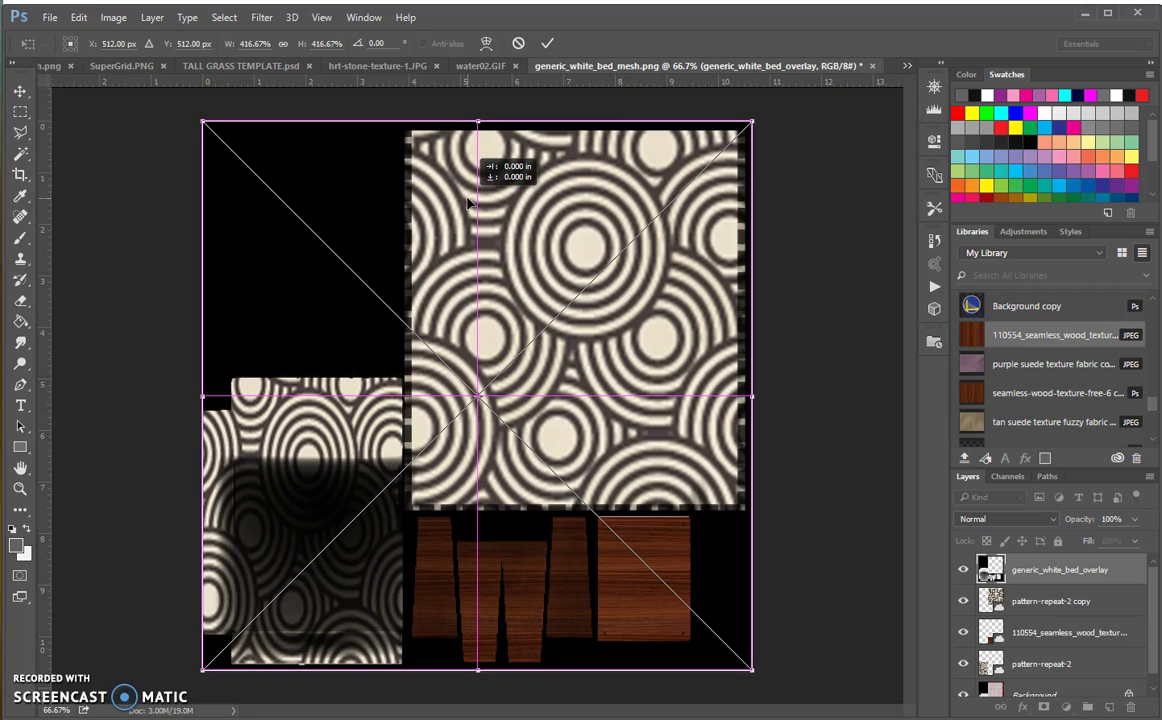
drag(467, 201, 469, 202)
drag(469, 201, 470, 198)
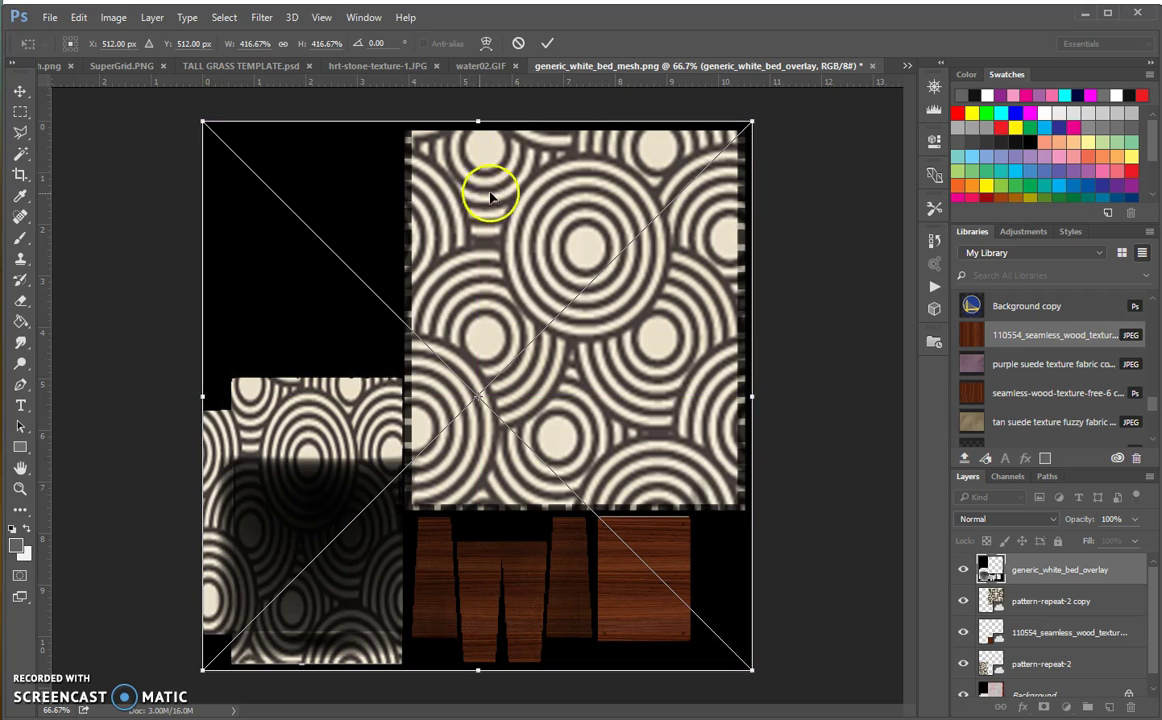
click(546, 45)
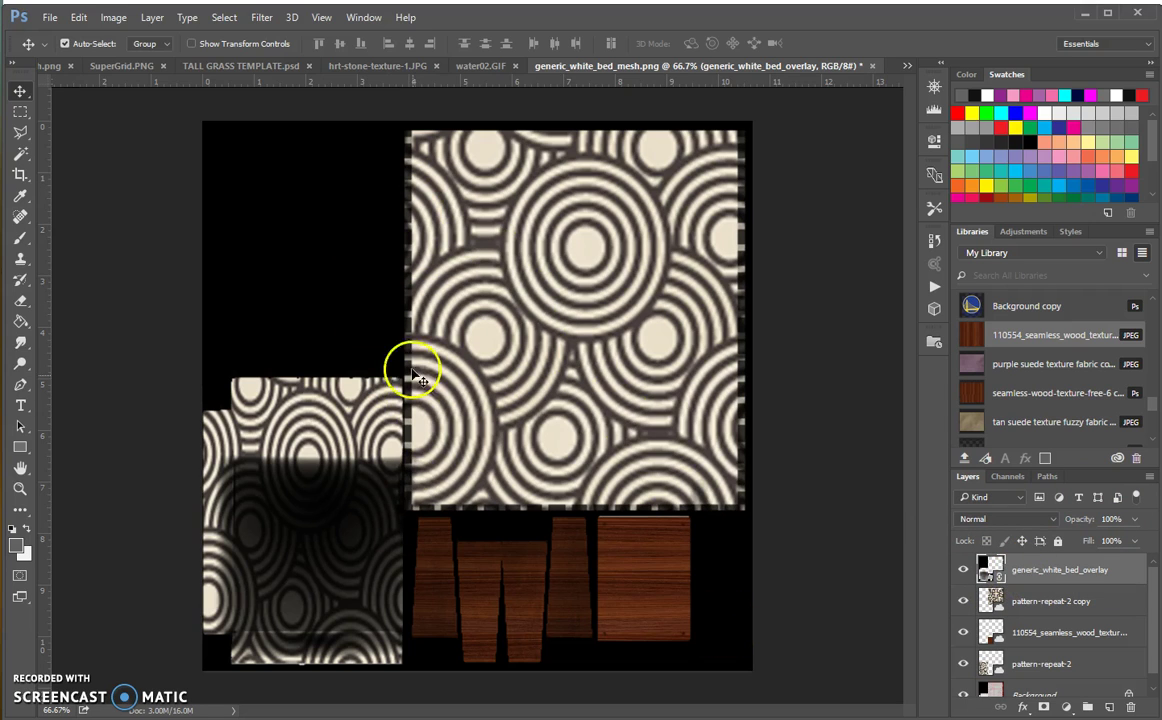
click(1134, 519)
drag(1128, 538, 1092, 545)
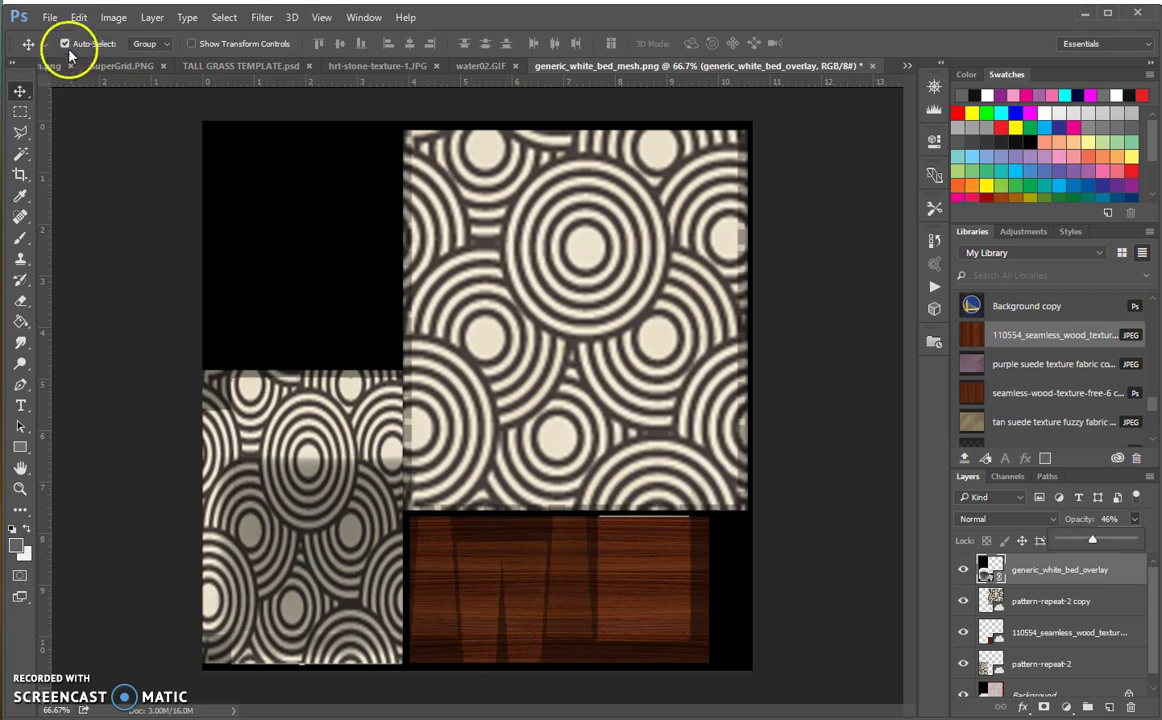
Step: Bring up File > Export > Export As for the bed texture and its Format dropdown
click(50, 20)
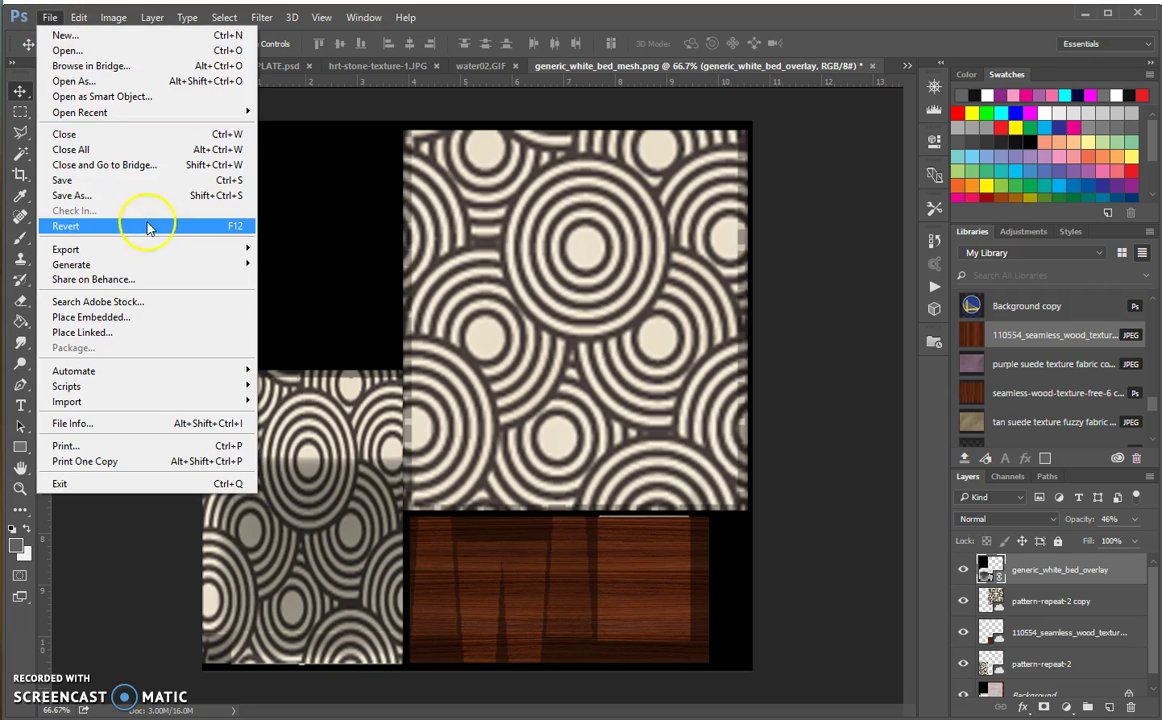
mouse_move(176, 250)
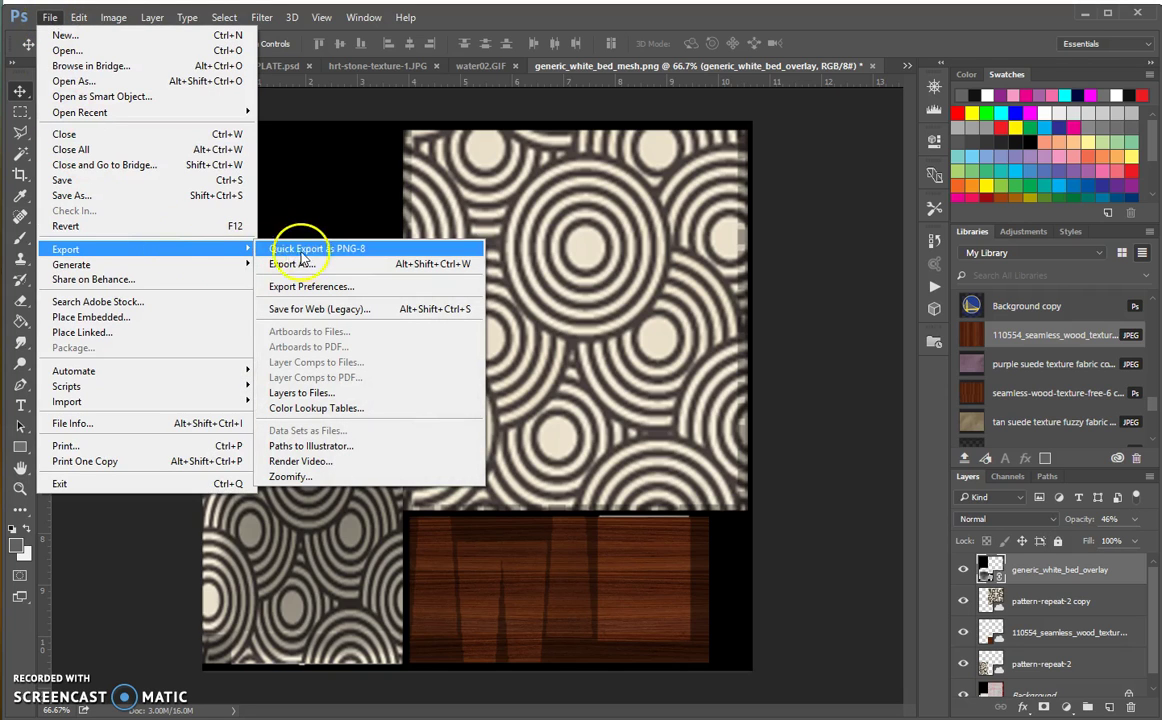
click(320, 266)
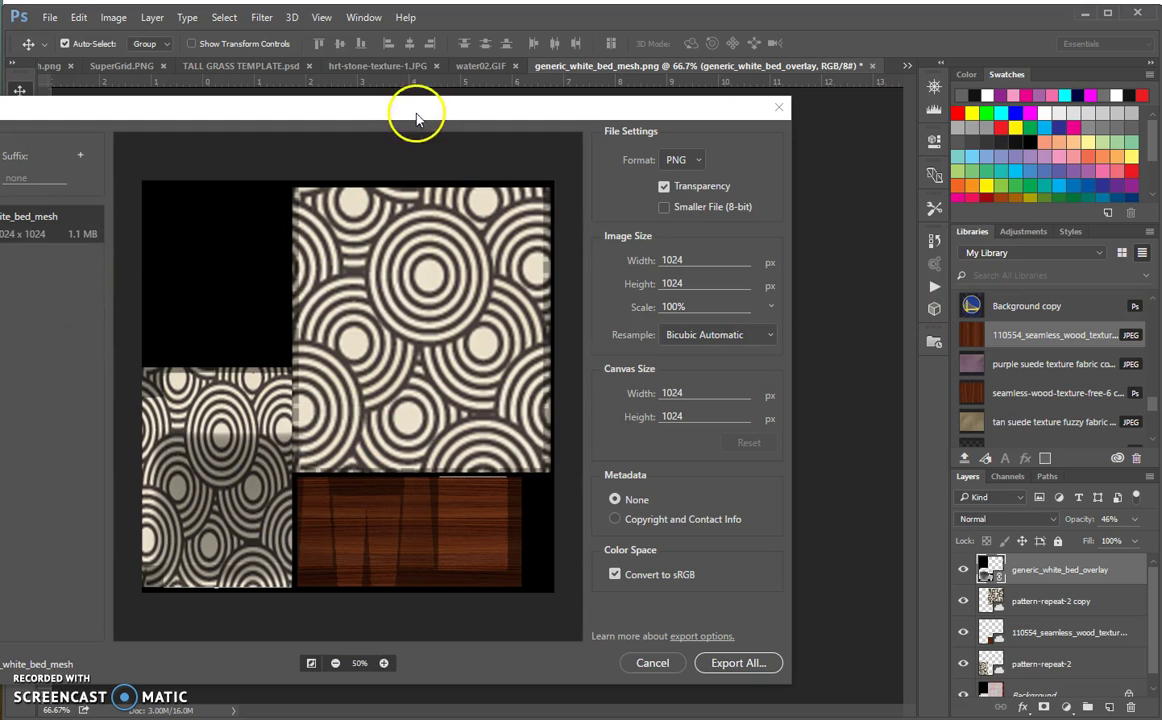
drag(416, 100, 574, 48)
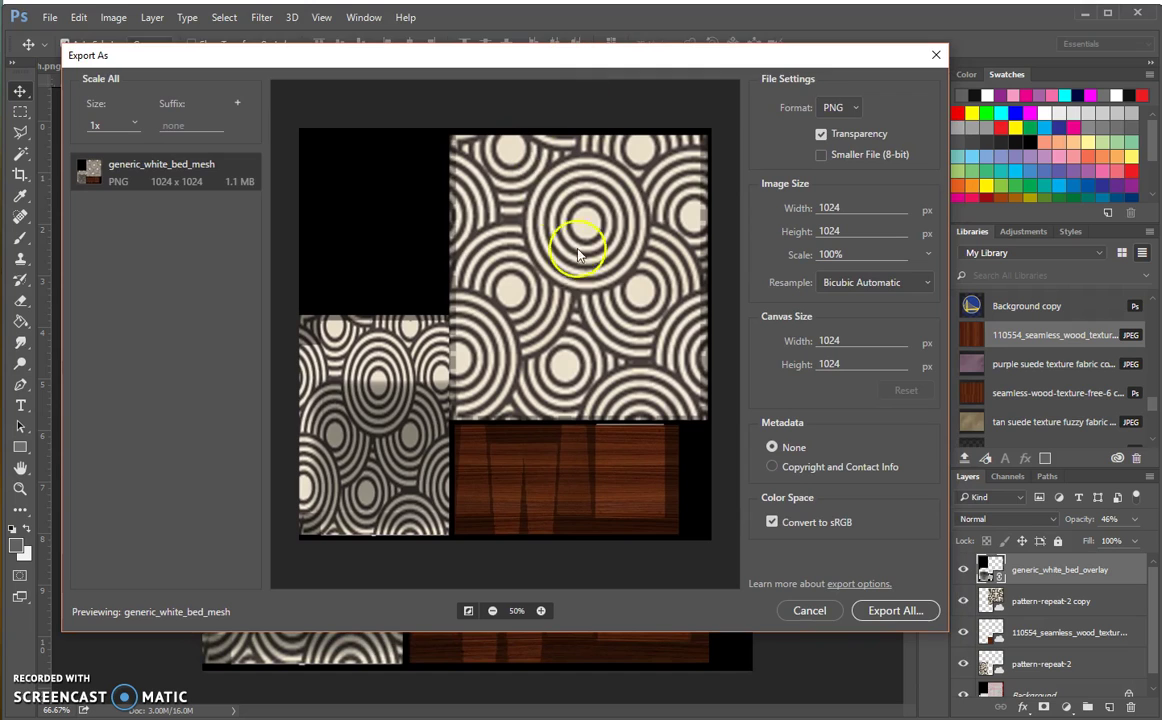
click(840, 108)
click(838, 139)
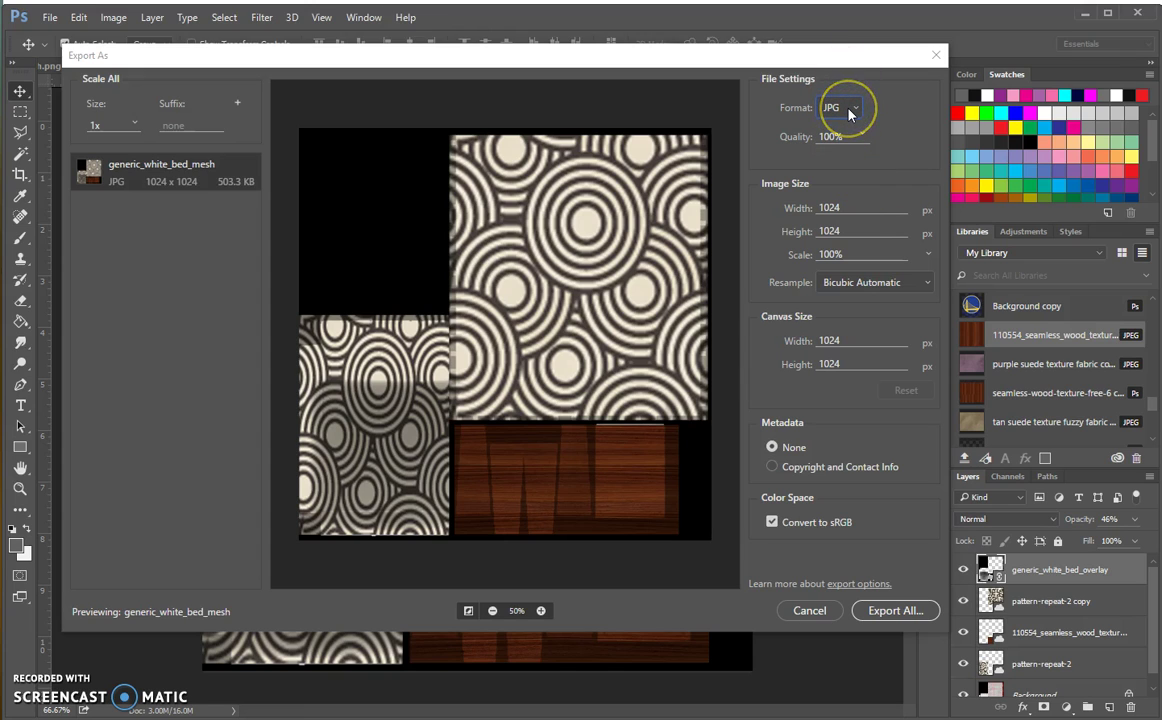
Step: Set export Scale to 50% (512×512 px) and tune JPG Quality to about 71%
click(927, 255)
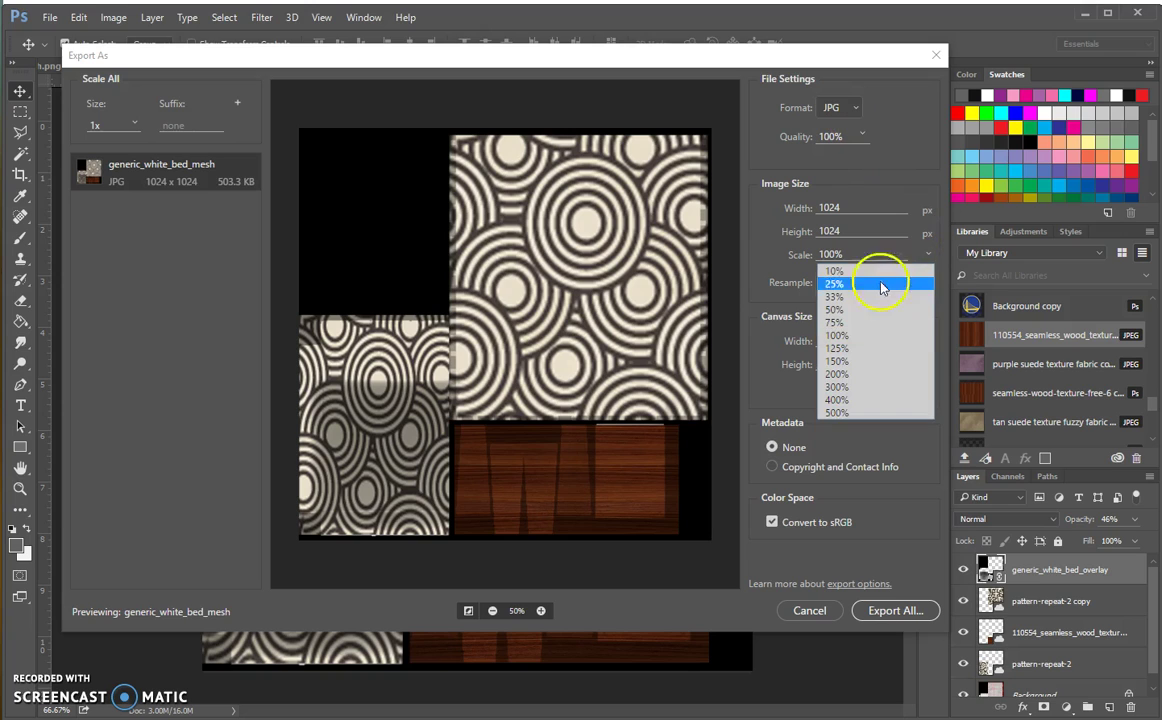
click(856, 310)
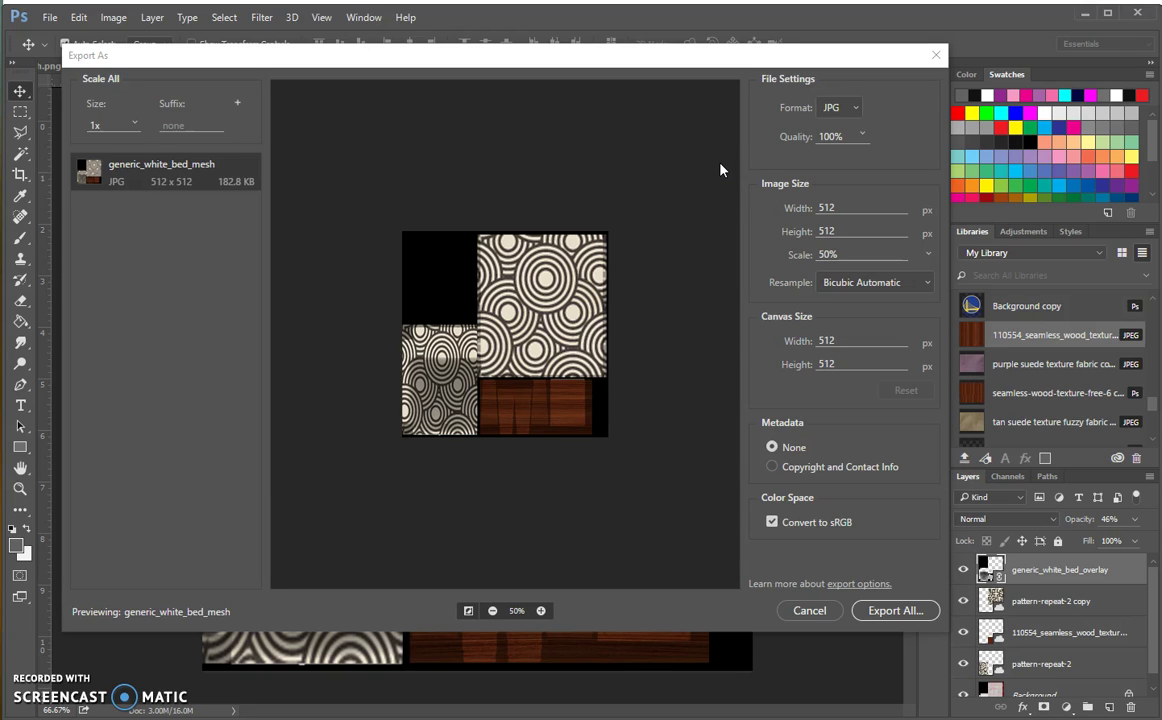
click(861, 134)
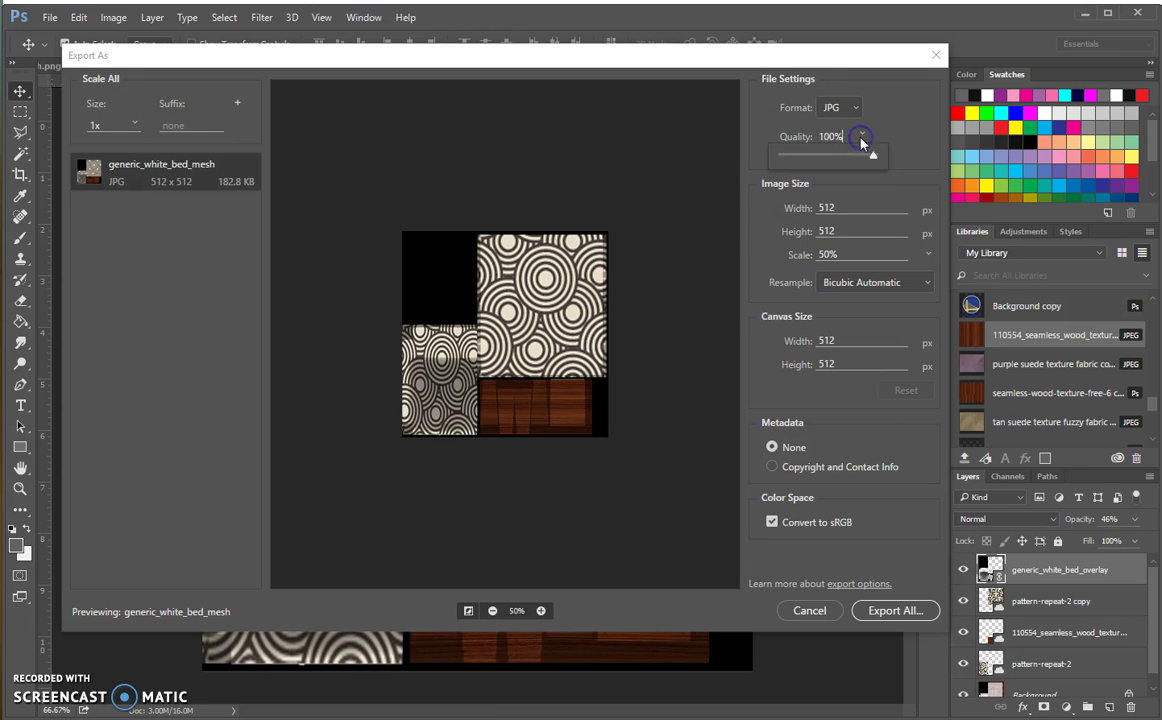
click(843, 157)
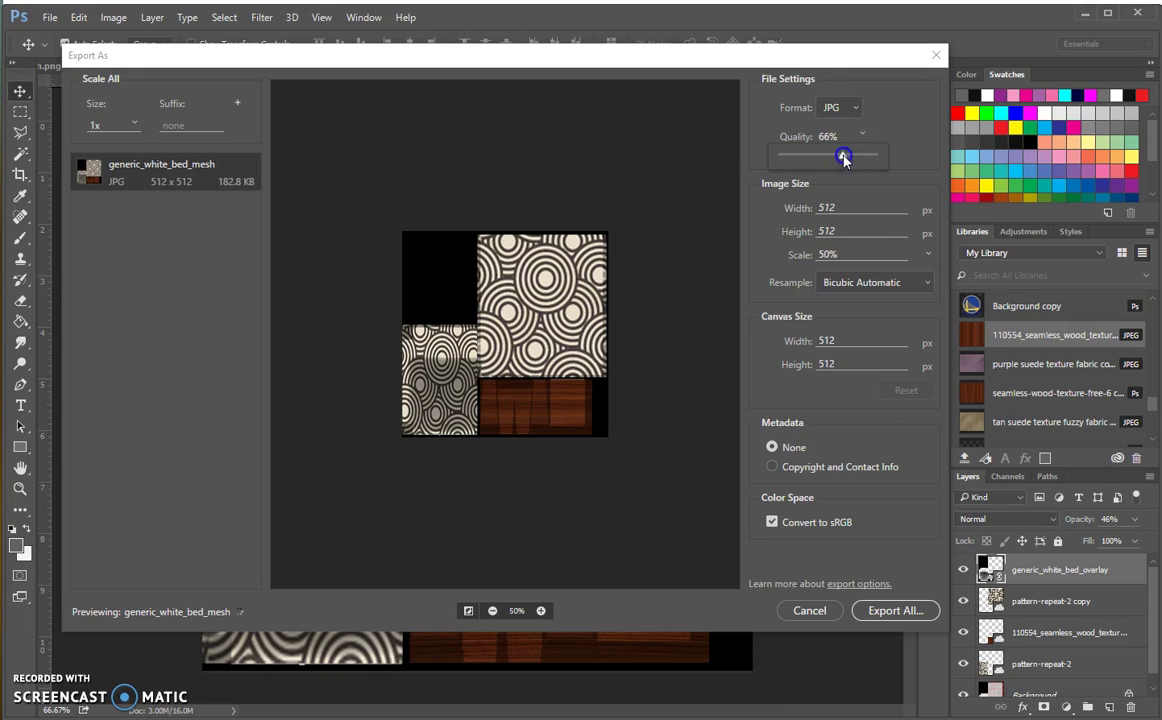
click(542, 611)
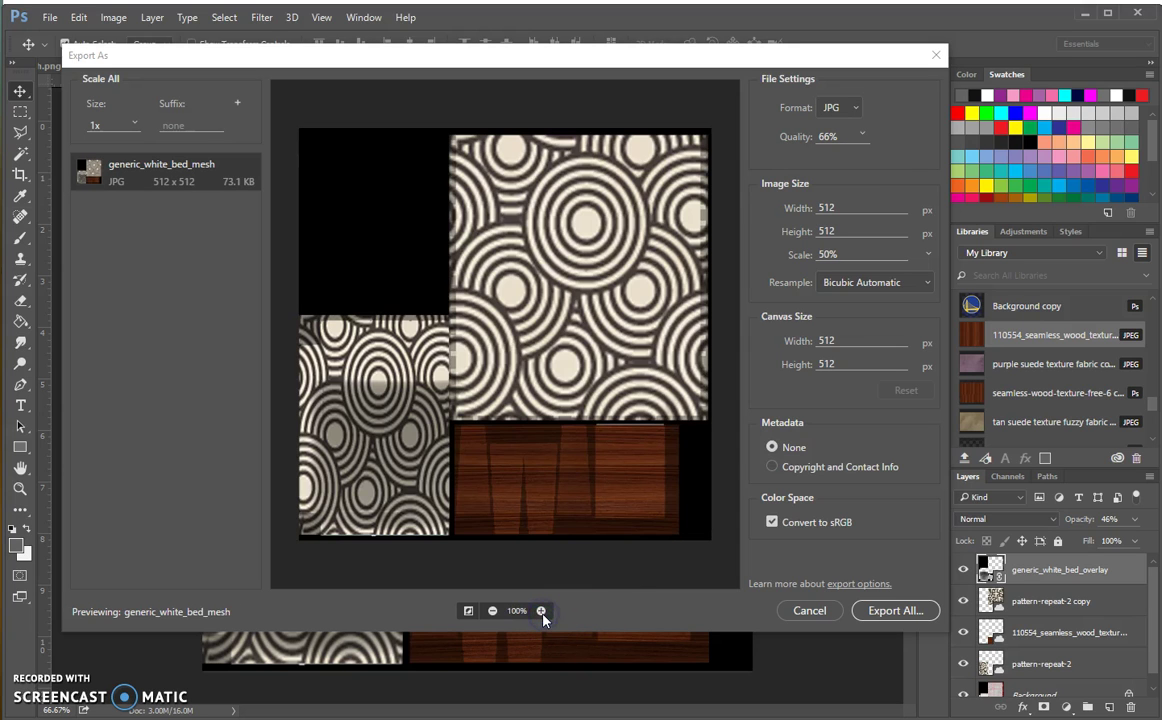
click(863, 140)
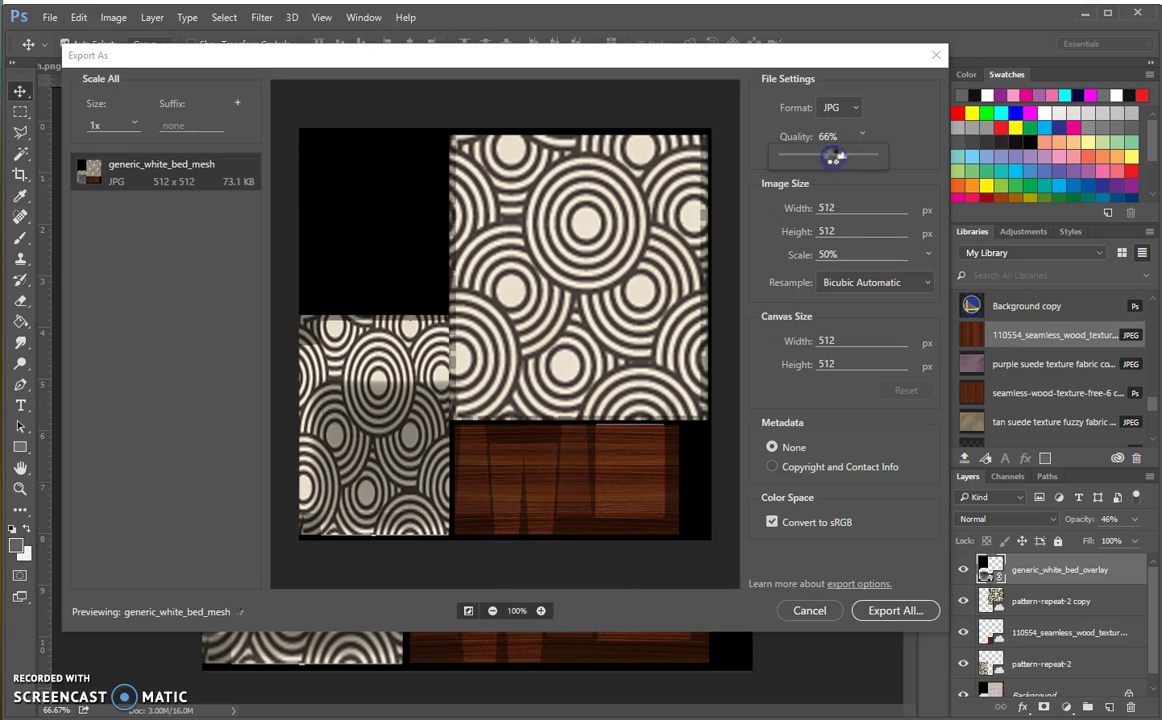
click(834, 156)
drag(838, 162, 848, 157)
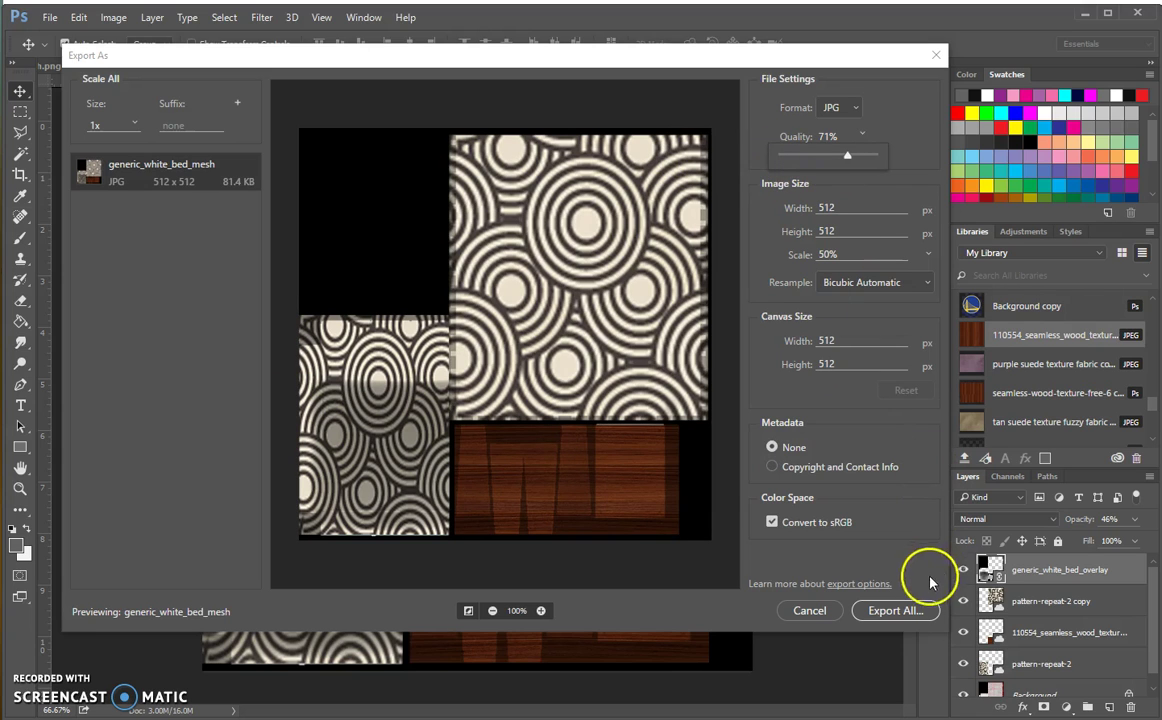
Step: Export the JPG as generic_white_bed_test, then minimize Photoshop to reveal Utherverse
click(910, 612)
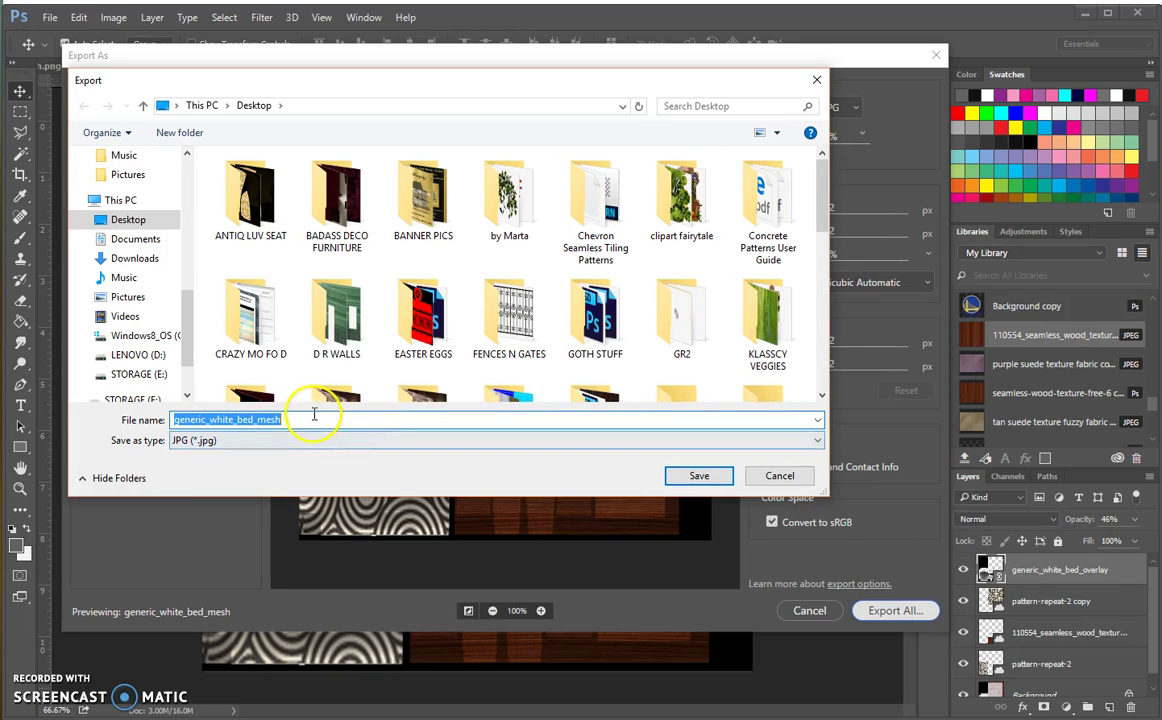
drag(302, 420, 258, 421)
key(BackSpace)
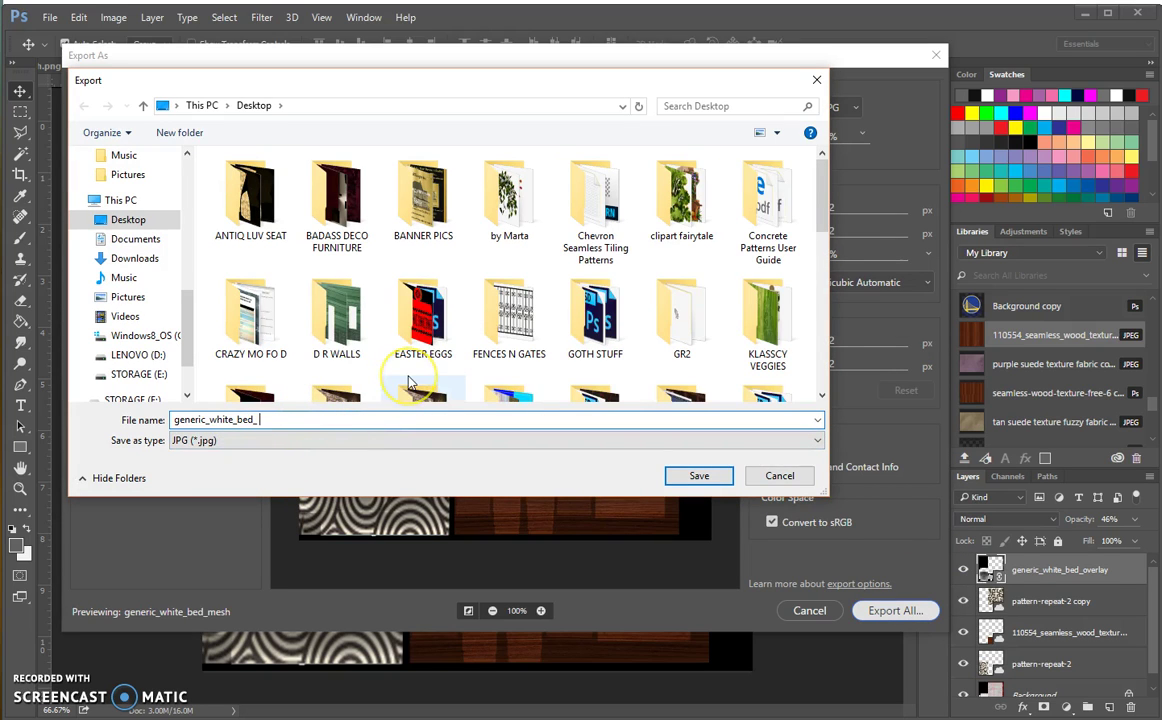
text(test)
key(Return)
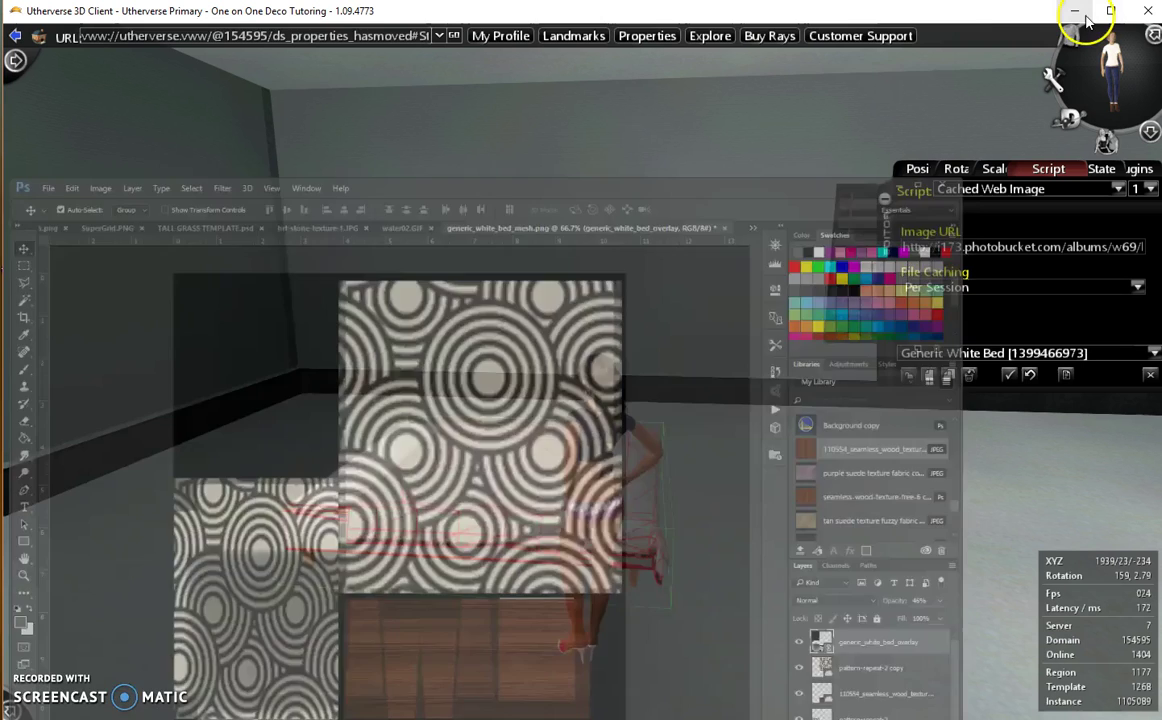
click(1085, 16)
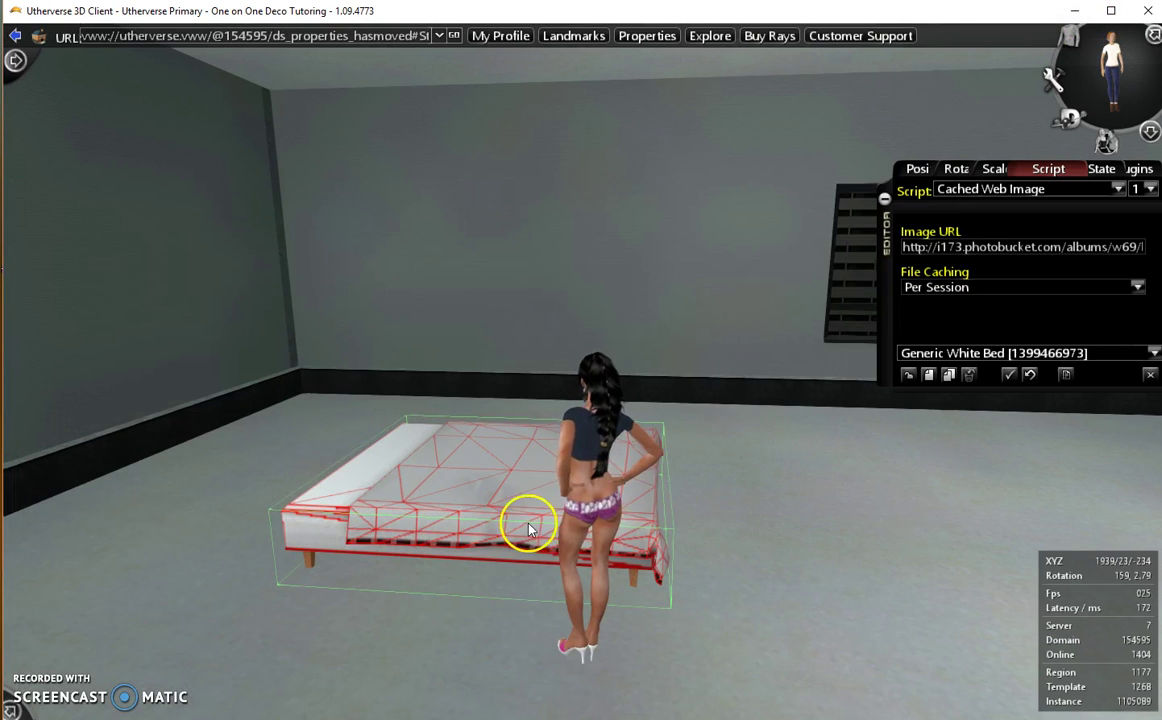